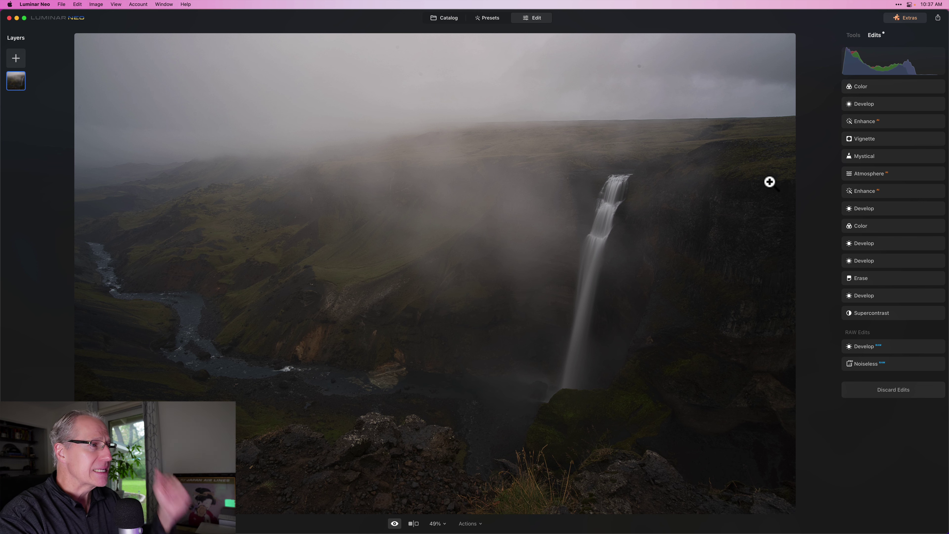
# - Compare the edited waterfall photo with its unedited version, and revert the earlier creative edits
pyautogui.press('\\')
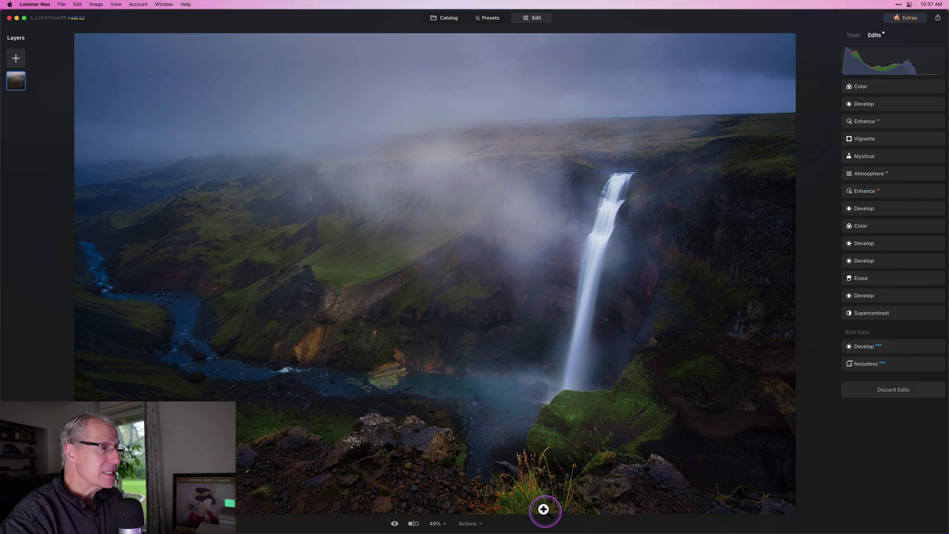
pyautogui.click(471, 524)
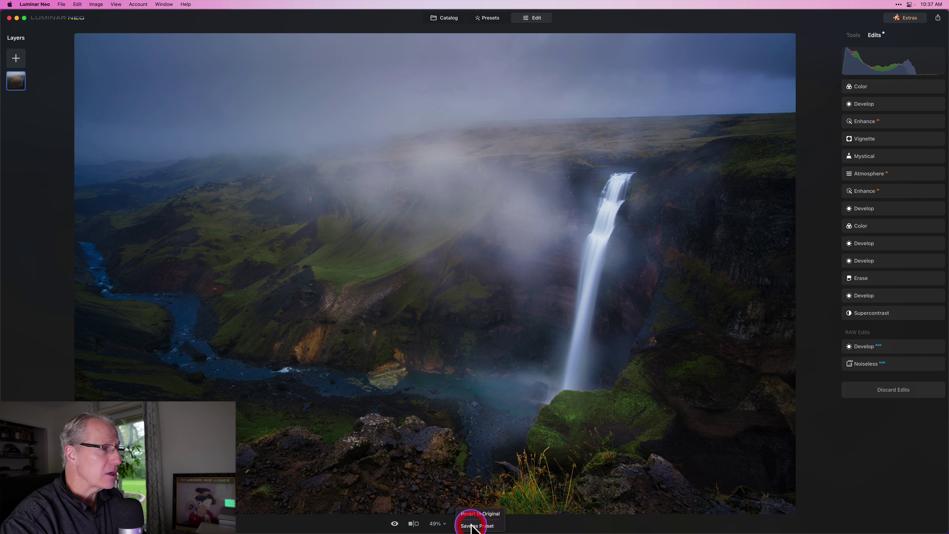
pyautogui.click(627, 318)
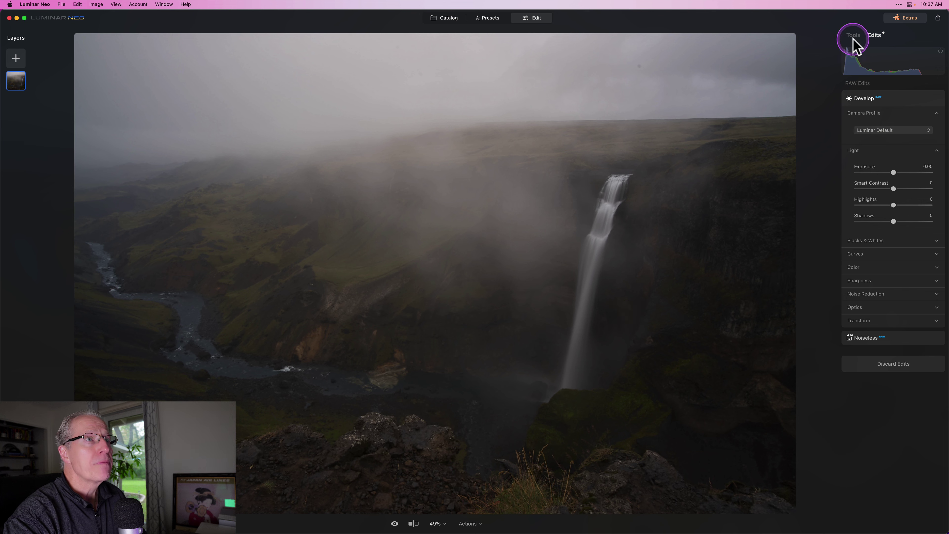
# - Try the Adobe Standard camera profile in Develop RAW, and settle on Camera Vivid
pyautogui.click(854, 36)
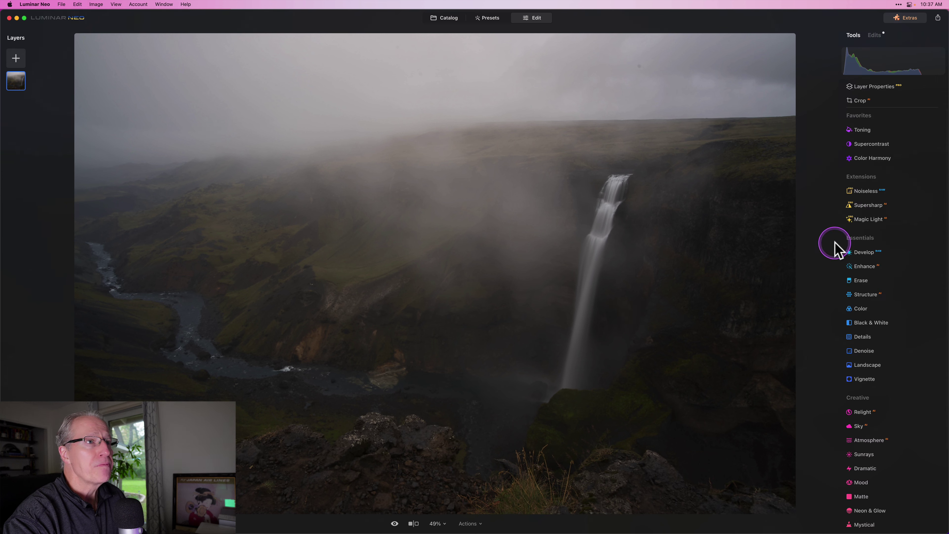
pyautogui.click(863, 252)
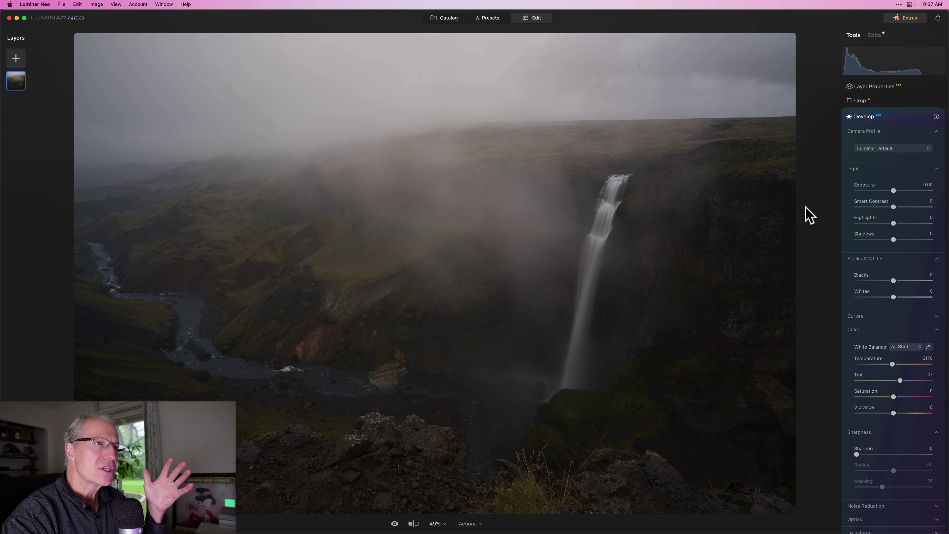
pyautogui.click(895, 150)
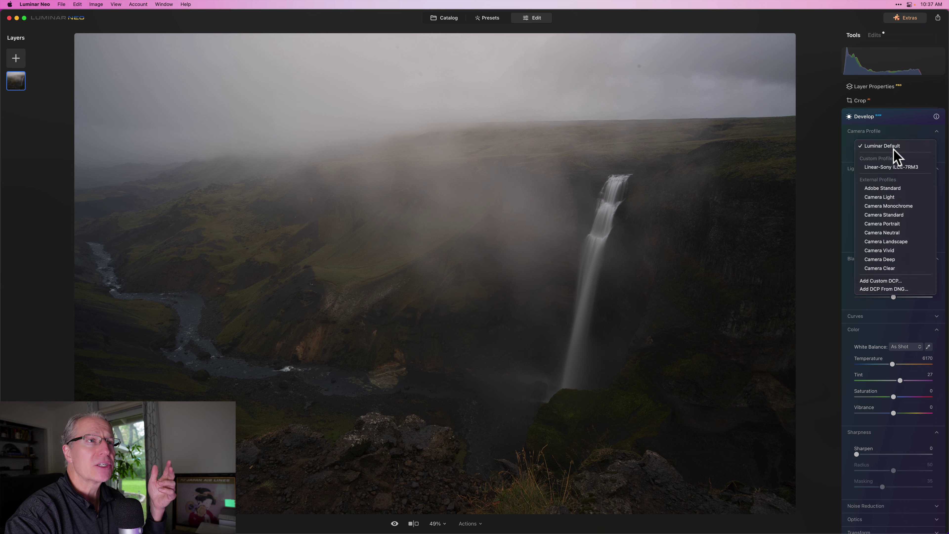
pyautogui.click(893, 188)
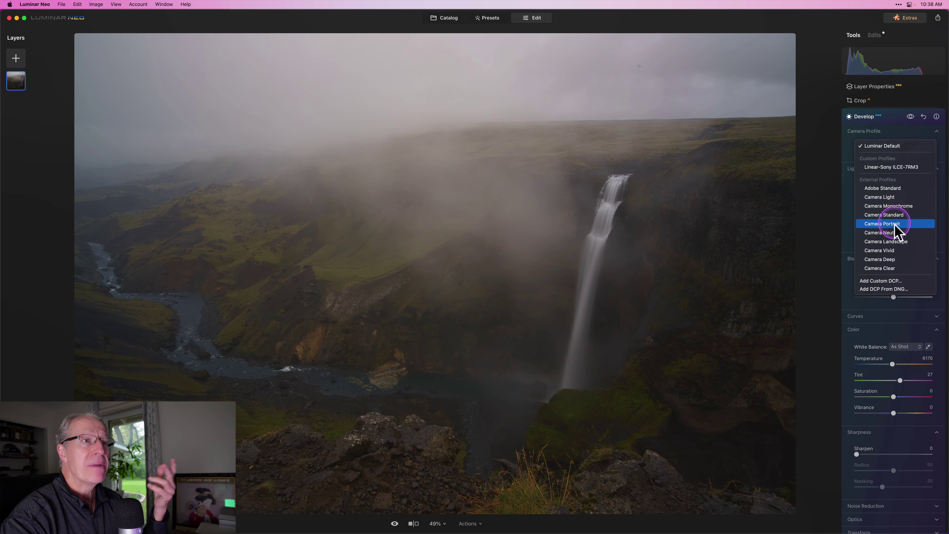
pyautogui.click(894, 250)
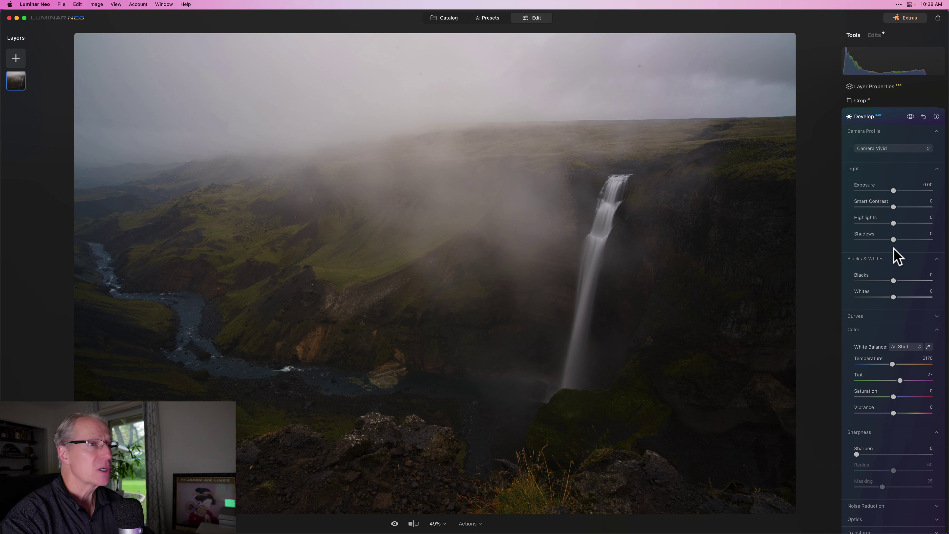
# - Adjust the RAW light settings to Smart Contrast 14, Highlights -30 and Shadows 15
pyautogui.click(893, 206)
pyautogui.moveTo(894, 207); pyautogui.dragTo(900, 239)
pyautogui.click(893, 224)
pyautogui.click(894, 240)
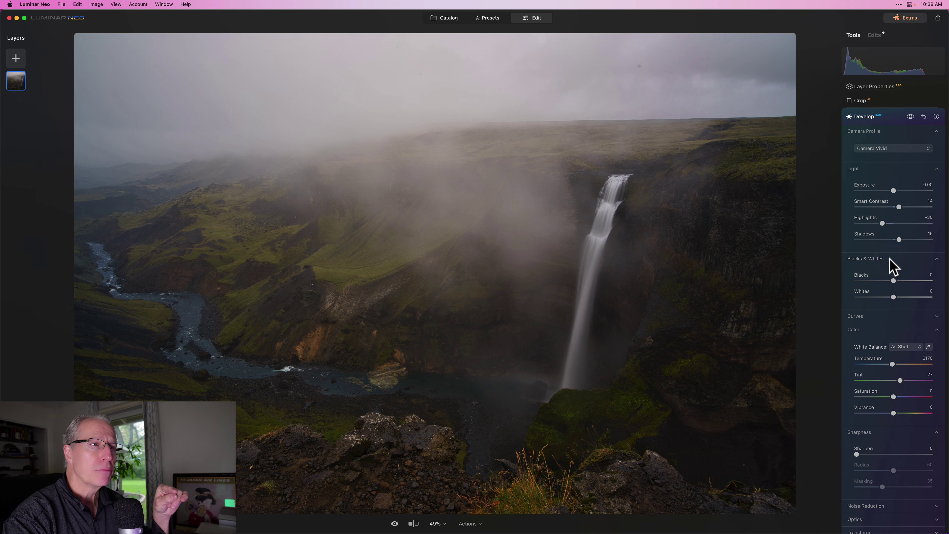
# - Cool the photo's white balance to a temperature of 5489 and raise Vibrance to 6
pyautogui.click(889, 259)
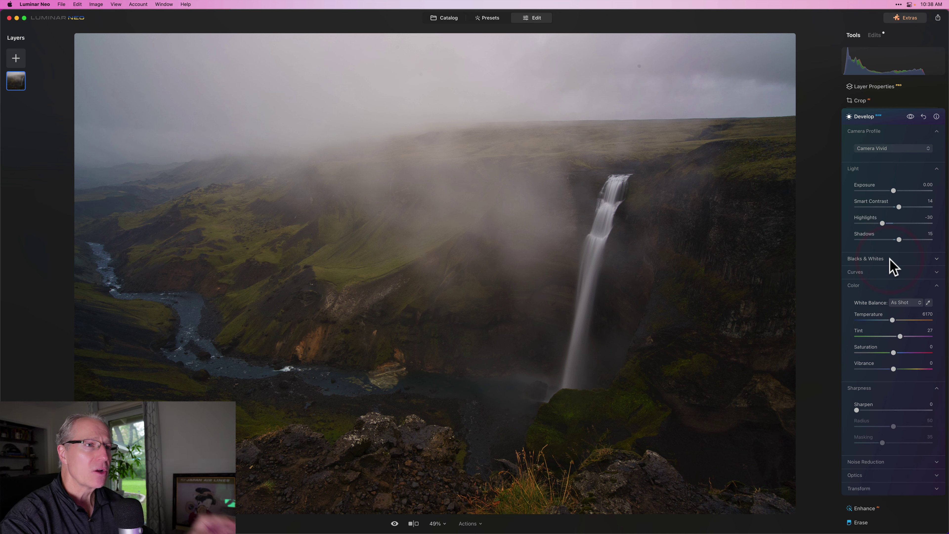
pyautogui.click(928, 314)
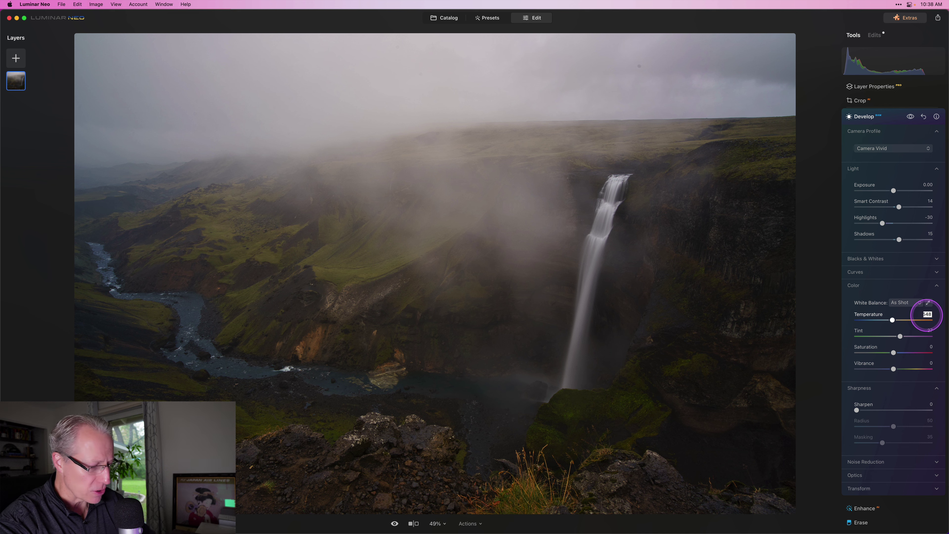
pyautogui.write('5489')
pyautogui.press('Return')
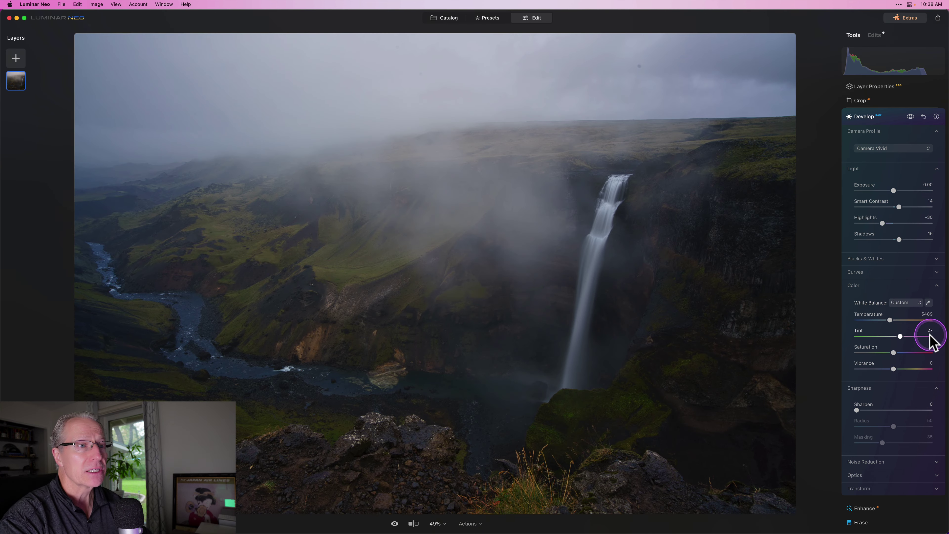
pyautogui.click(894, 369)
pyautogui.moveTo(894, 369); pyautogui.dragTo(897, 369)
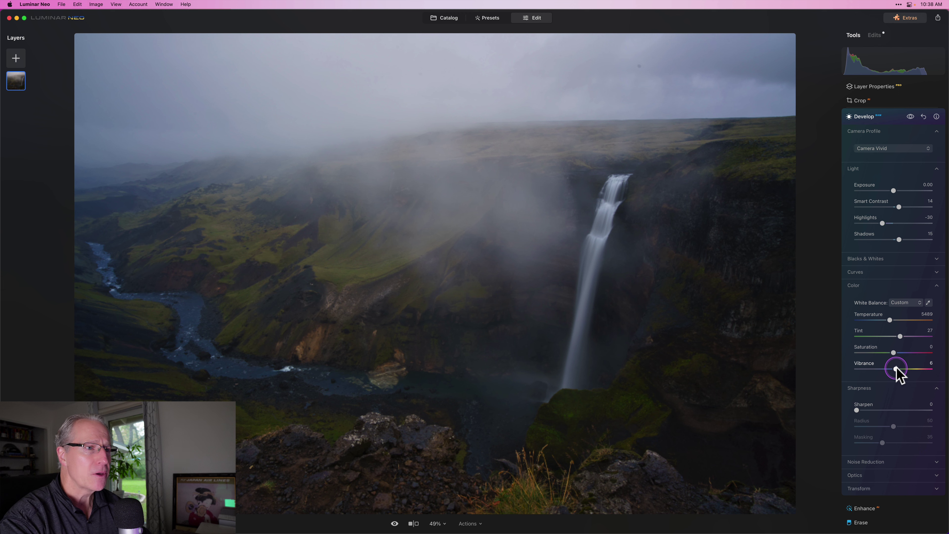
# - Set Sharpen to 20 and enable Auto Distortion Corrections for the lens
pyautogui.click(873, 410)
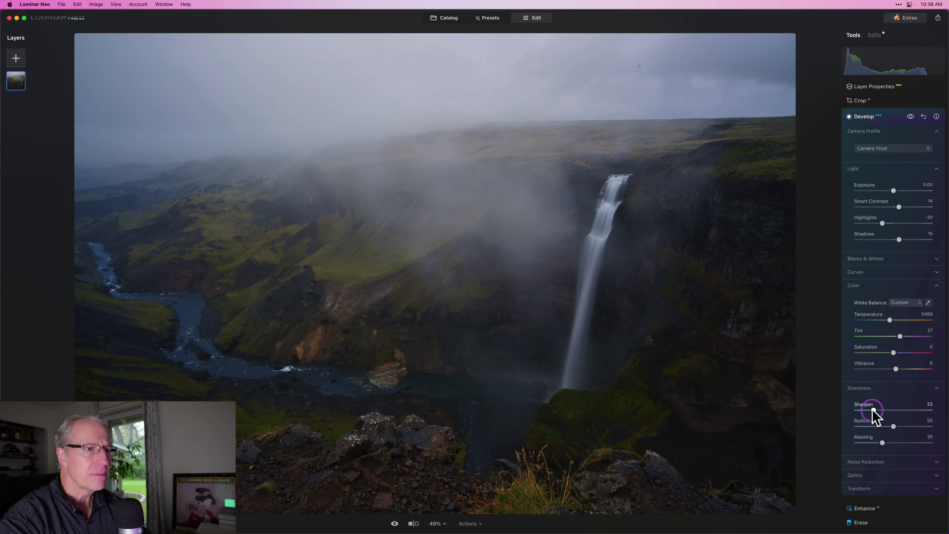
pyautogui.moveTo(873, 410); pyautogui.dragTo(871, 409)
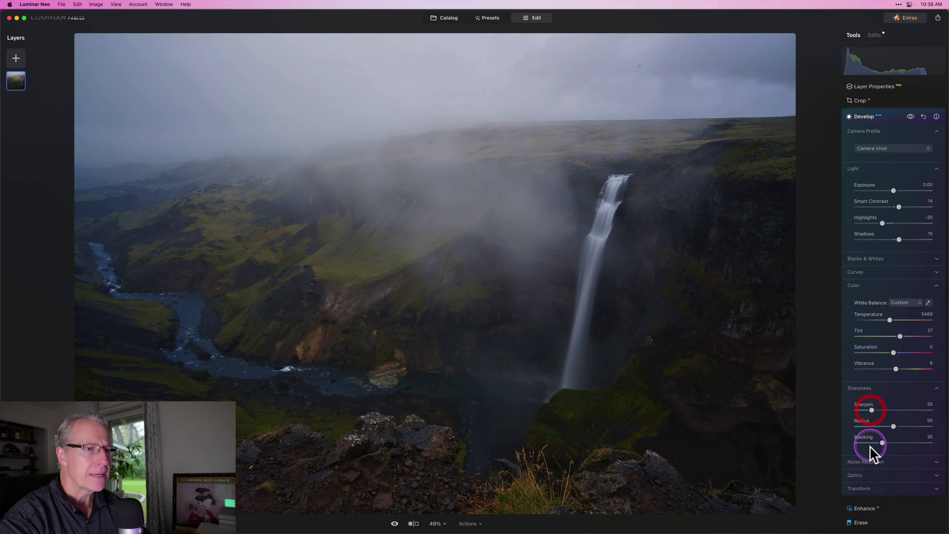
pyautogui.click(873, 480)
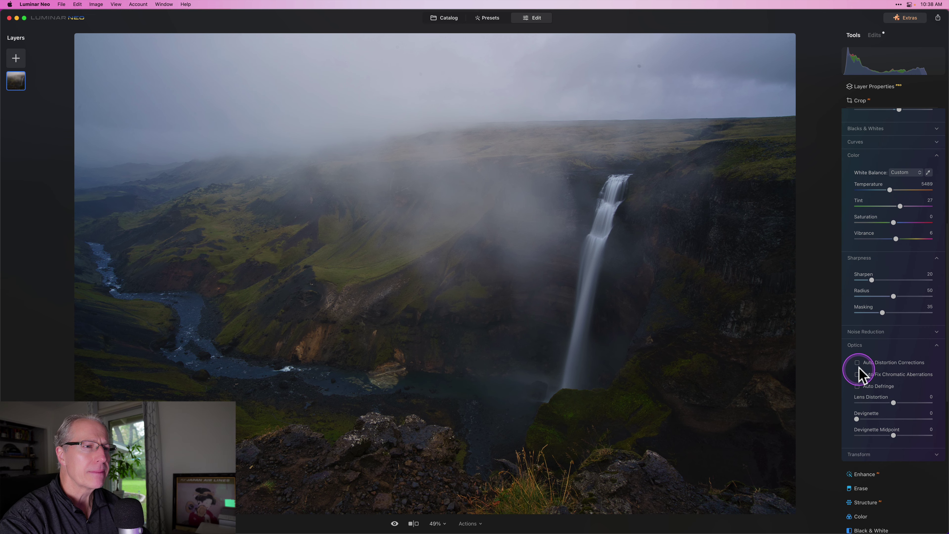
pyautogui.click(857, 363)
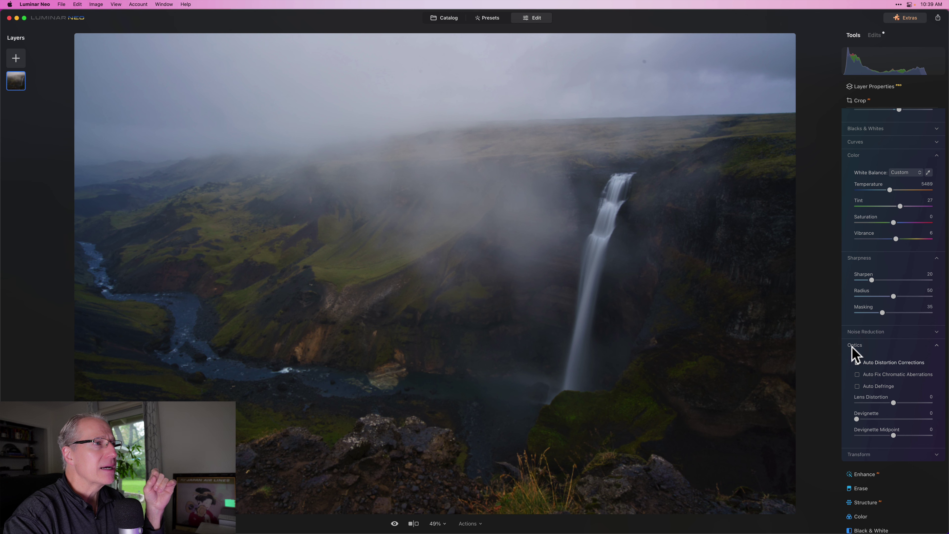
pyautogui.click(875, 347)
pyautogui.scroll(10, 875, 346)
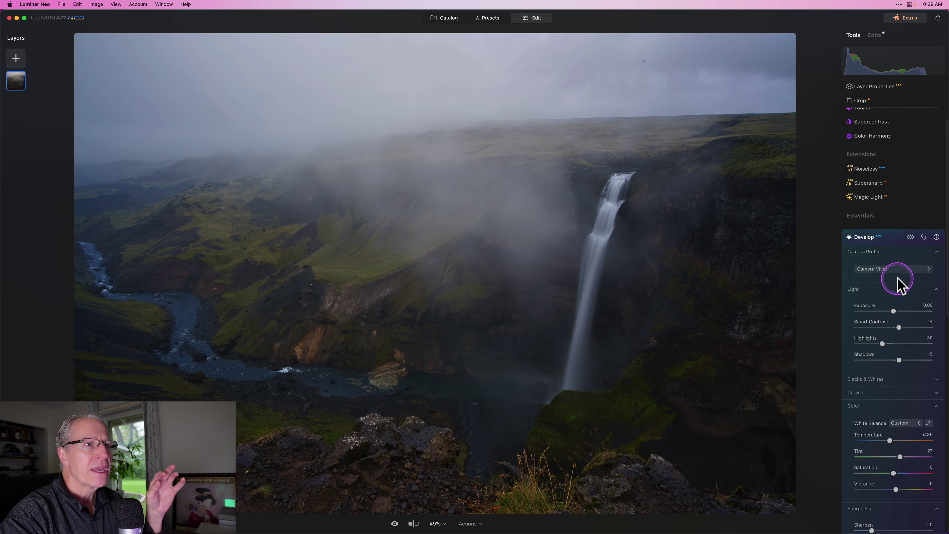
# - Compare the photo with and without the Develop RAW adjustments, and collapse the tool
pyautogui.click(910, 198)
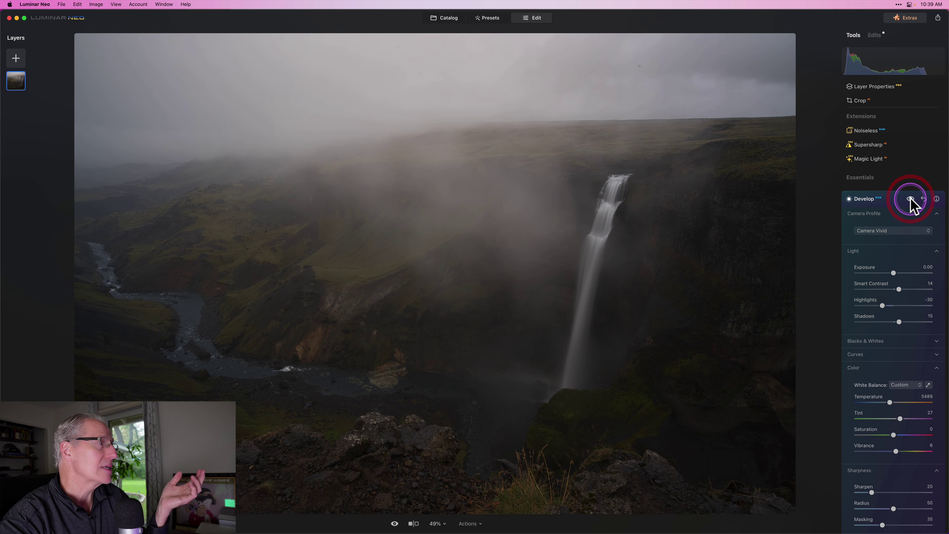
pyautogui.click(911, 198)
pyautogui.click(863, 204)
pyautogui.click(889, 200)
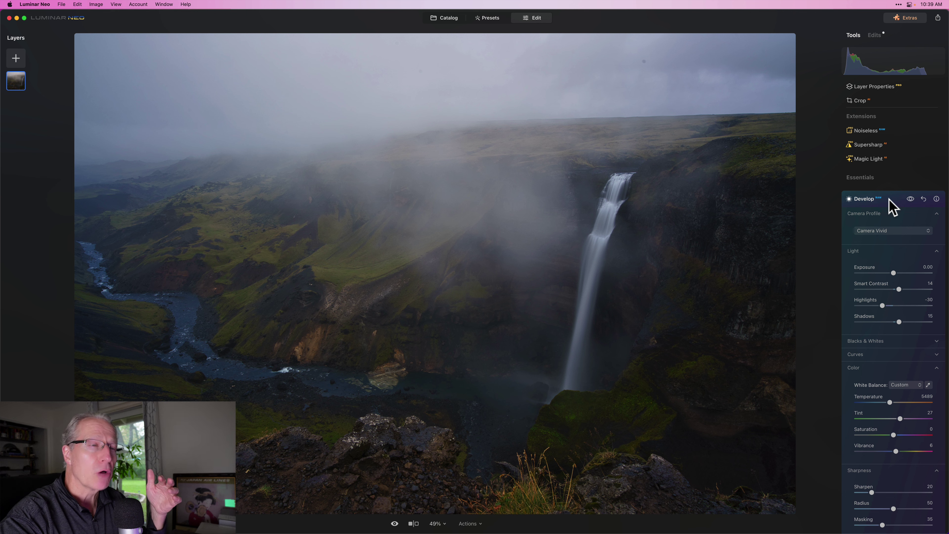
pyautogui.click(889, 200)
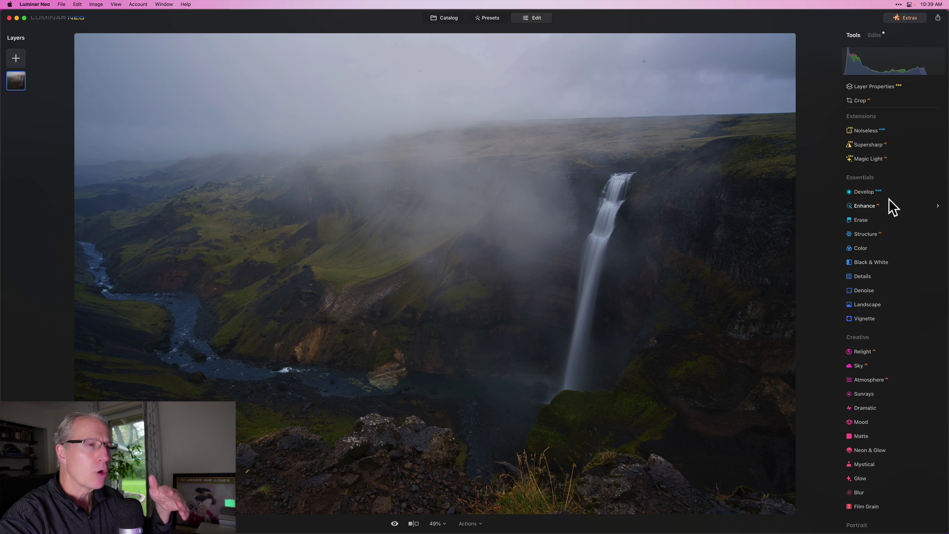
# - Apply Supercontrast with Highlights Contrast 33, Midtones Contrast 24 and Shadows Contrast 24
pyautogui.scroll(3, 893, 207)
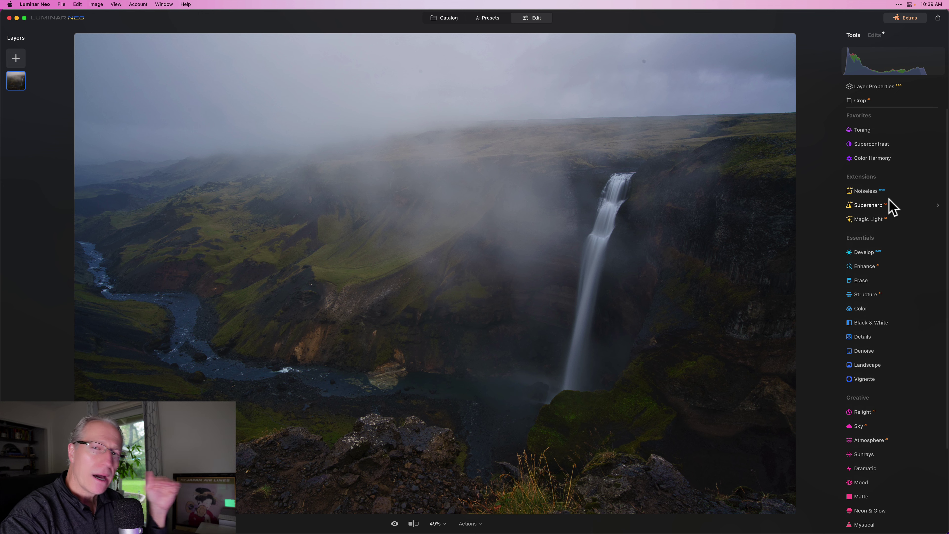
pyautogui.click(883, 148)
pyautogui.click(882, 149)
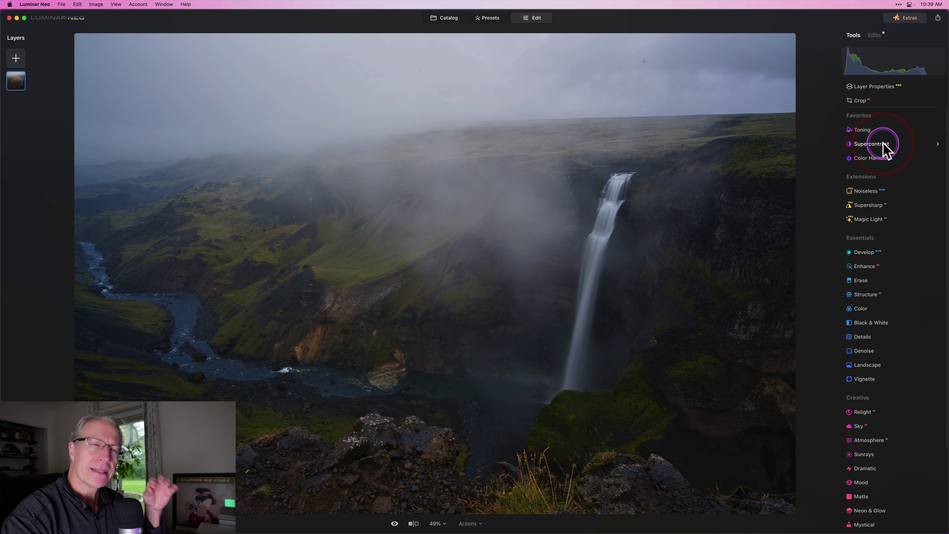
pyautogui.click(883, 151)
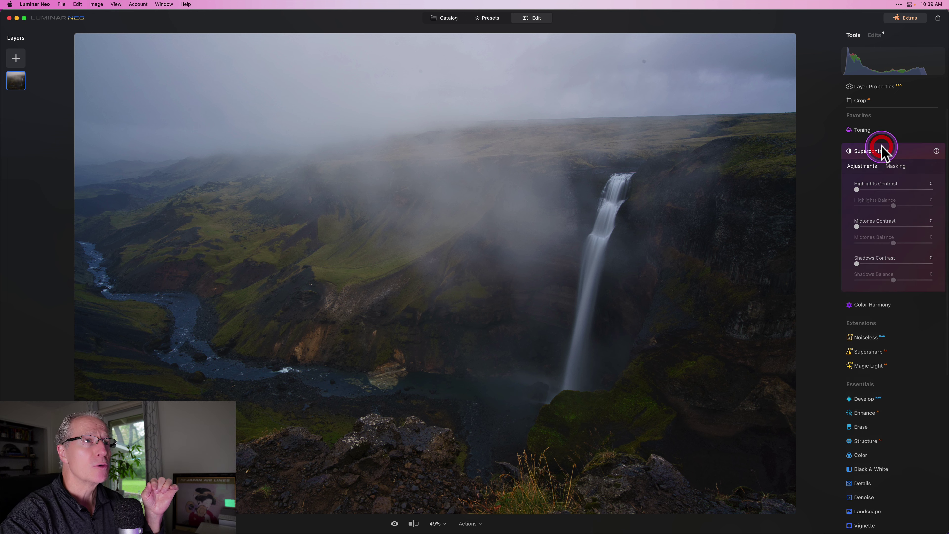
pyautogui.click(869, 189)
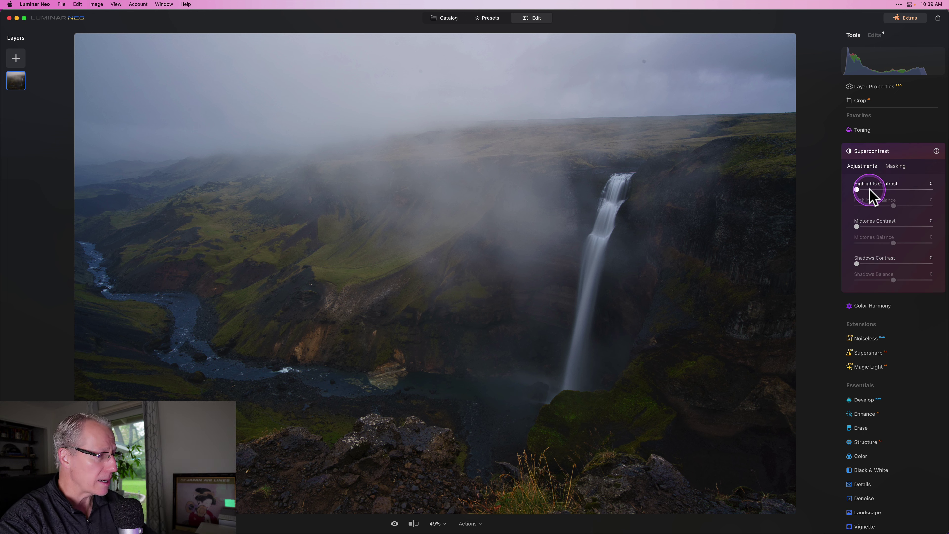
pyautogui.moveTo(869, 190); pyautogui.dragTo(881, 191)
pyautogui.click(868, 224)
pyautogui.moveTo(869, 225); pyautogui.dragTo(874, 228)
pyautogui.moveTo(872, 263); pyautogui.dragTo(874, 263)
# - Set the Supercontrast balances to 100 for highlights, -14 for midtones and 7 for shadows
pyautogui.moveTo(894, 206); pyautogui.dragTo(932, 207)
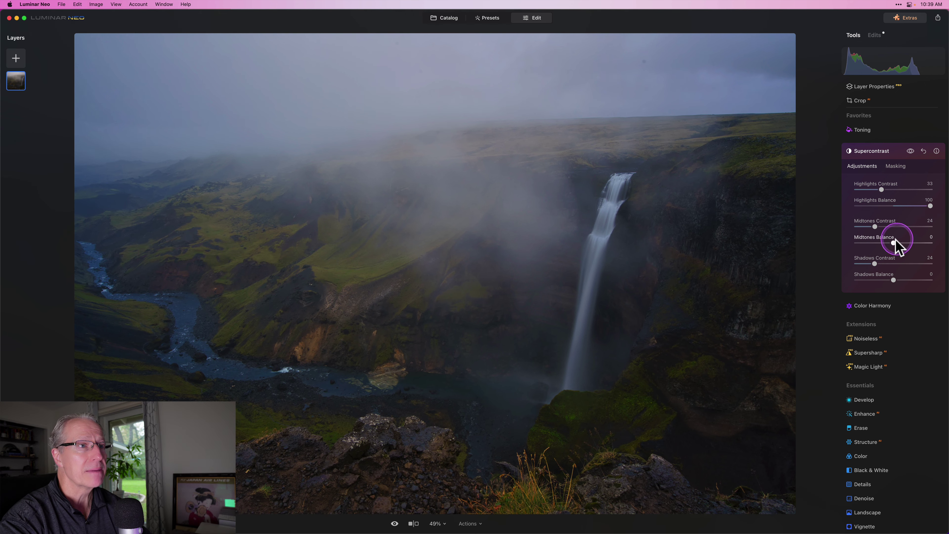
pyautogui.moveTo(894, 240); pyautogui.dragTo(890, 242)
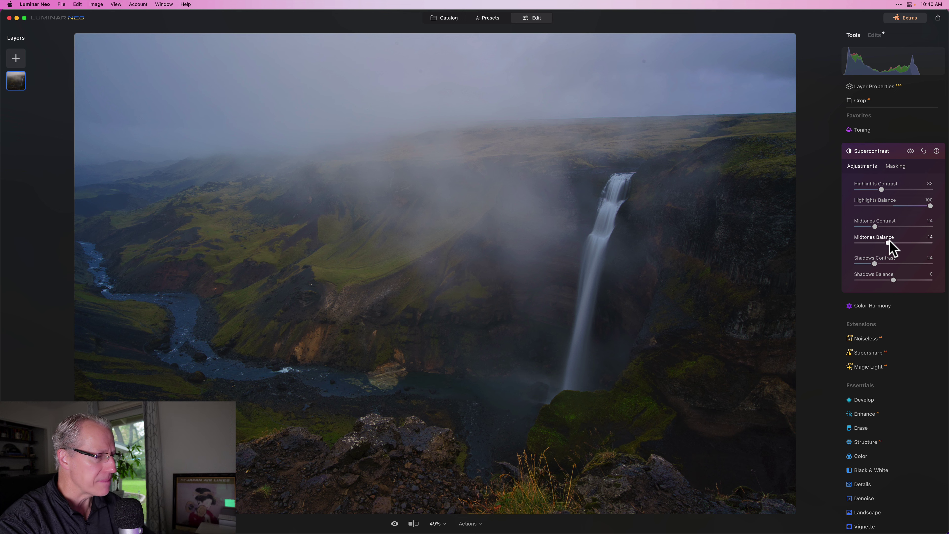
pyautogui.click(893, 279)
pyautogui.moveTo(891, 277); pyautogui.dragTo(895, 280)
# - Compare the photo with and without Supercontrast, and collapse the tool
pyautogui.click(910, 154)
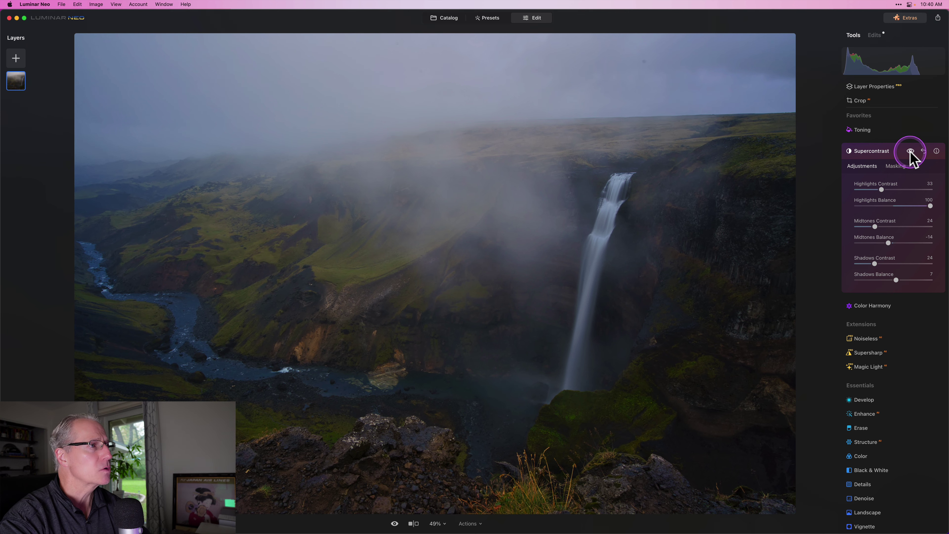
pyautogui.click(911, 151)
pyautogui.click(910, 151)
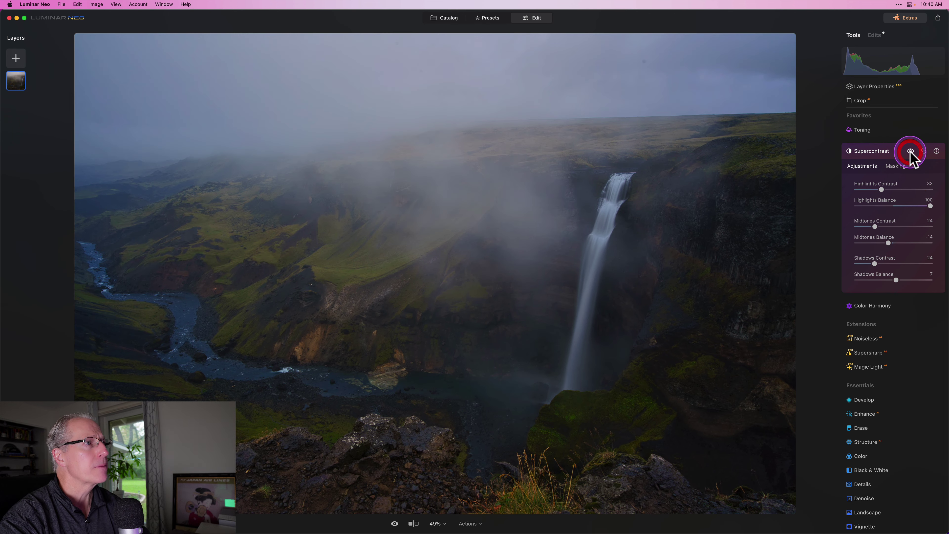
pyautogui.click(887, 153)
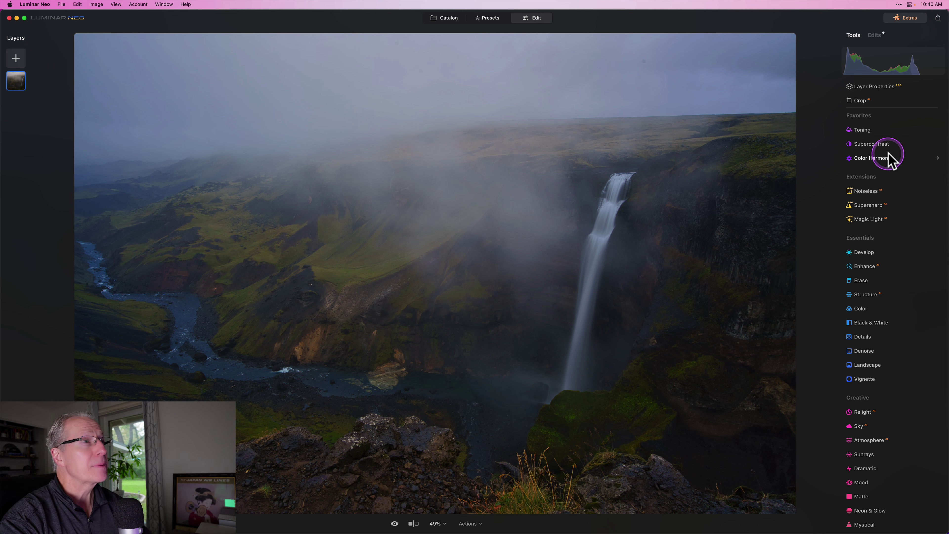
# - Remove the dust spots from the photo automatically with the Erase tool
pyautogui.click(867, 281)
pyautogui.click(893, 348)
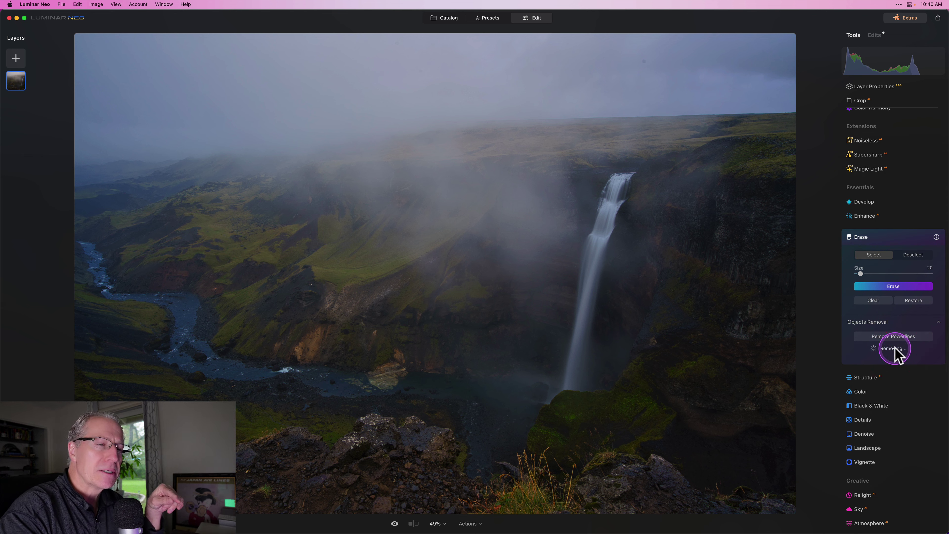
pyautogui.click(884, 238)
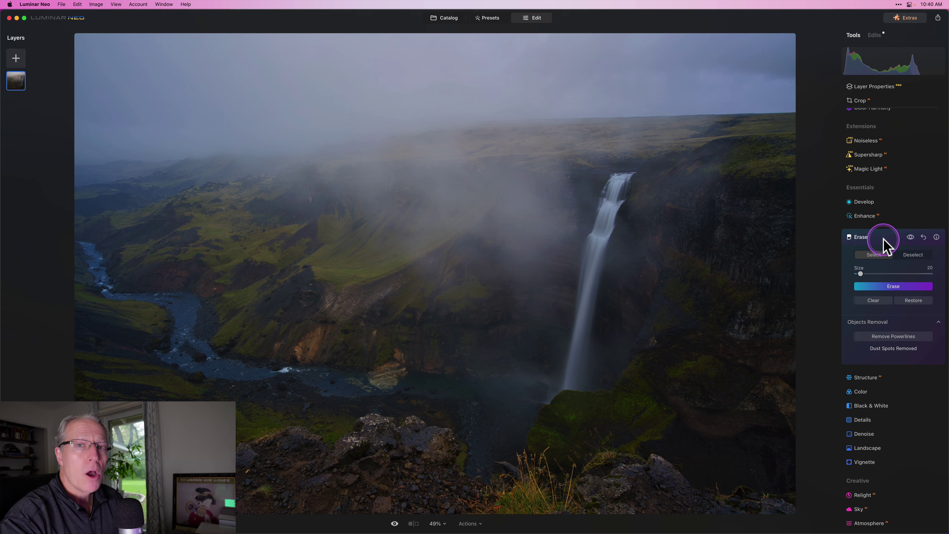
pyautogui.click(843, 248)
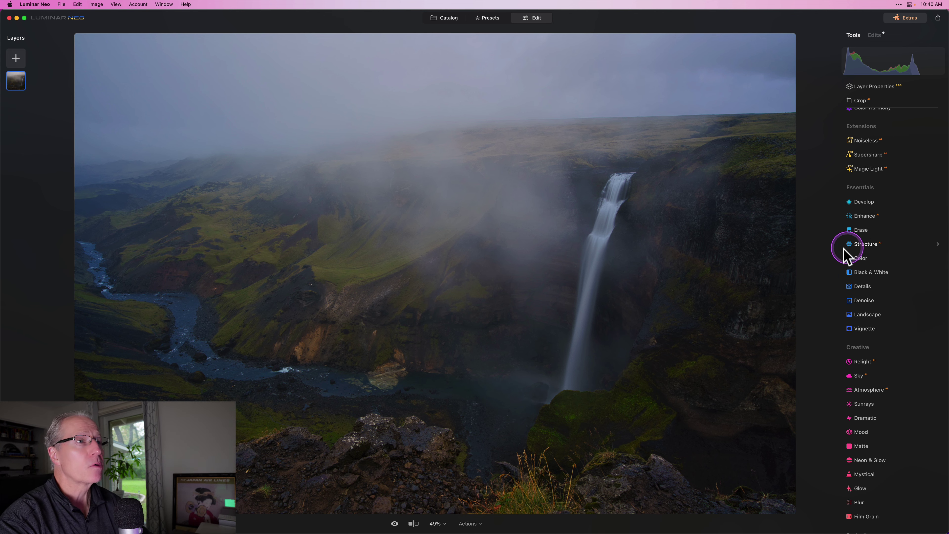
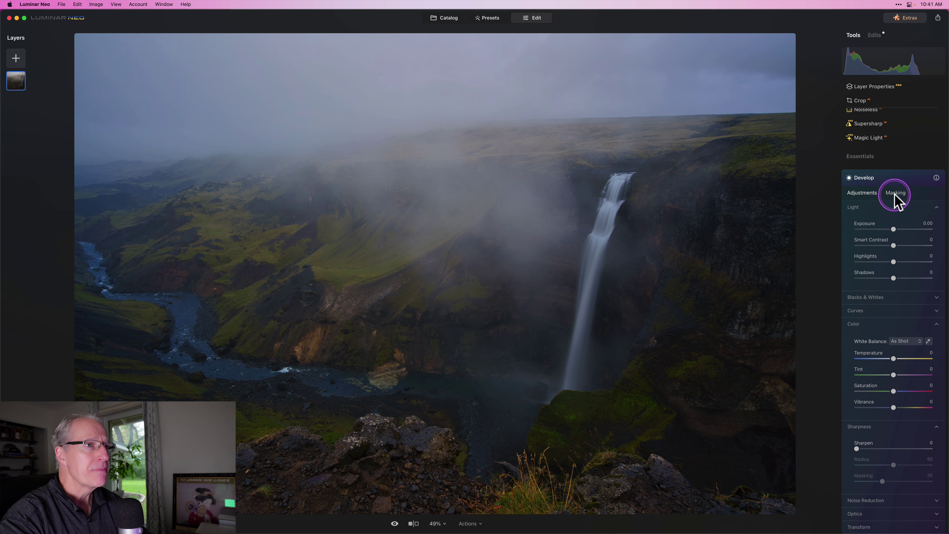
# - Mask the sky in Develop with a linear gradient, tilted to follow the horizon and fading out just below it
pyautogui.click(894, 193)
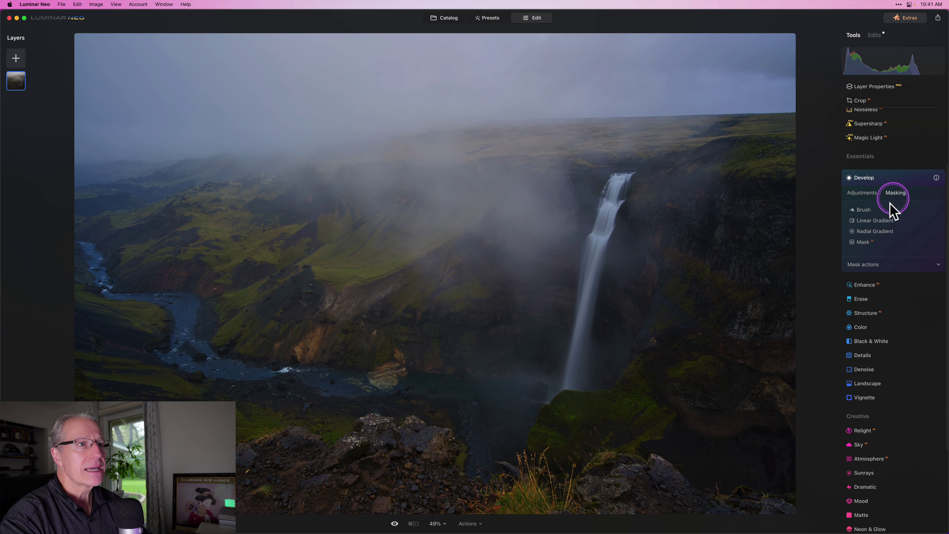
pyautogui.click(876, 219)
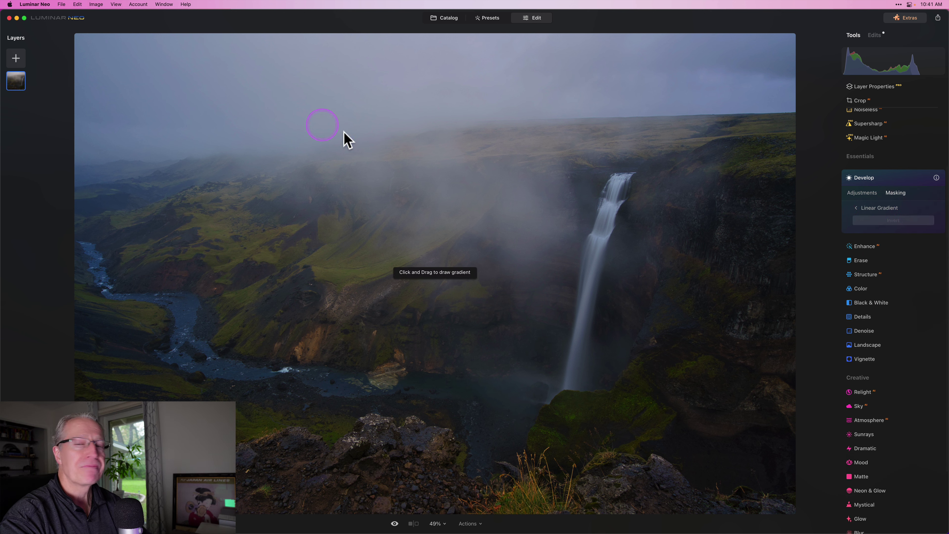
pyautogui.moveTo(398, 96)
pyautogui.mouseDown()
pyautogui.moveTo(411, 203)
pyautogui.moveTo(404, 190)
pyautogui.mouseUp()
pyautogui.moveTo(404, 148); pyautogui.dragTo(403, 106)
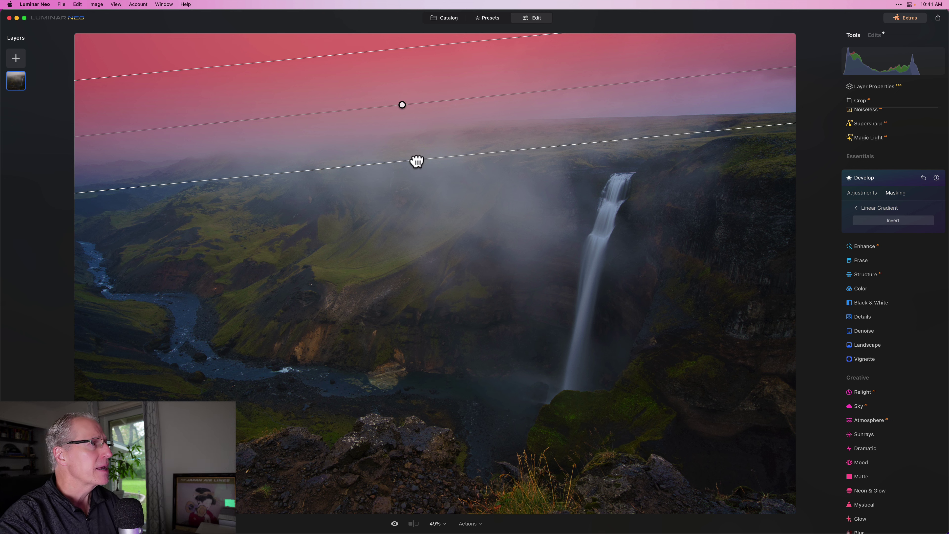
pyautogui.moveTo(417, 161); pyautogui.dragTo(418, 166)
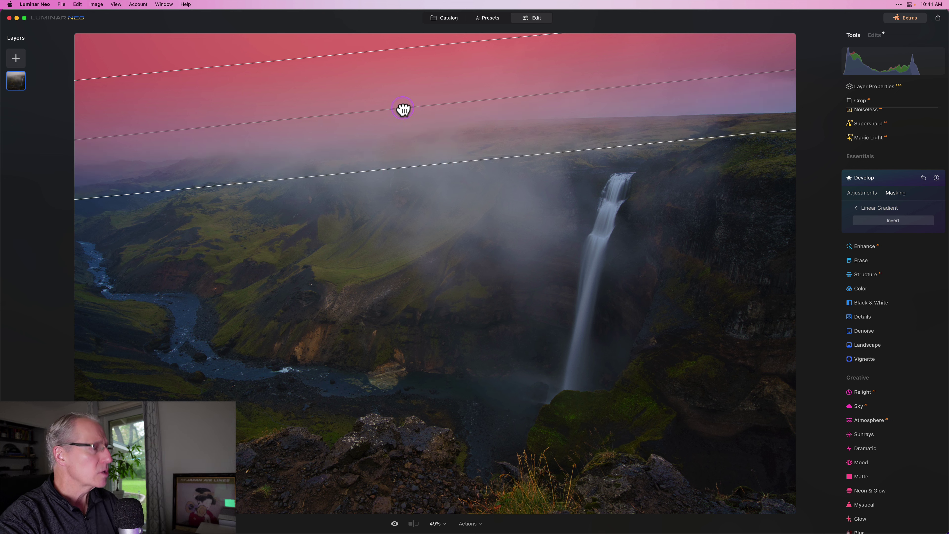
pyautogui.moveTo(402, 108); pyautogui.dragTo(402, 106)
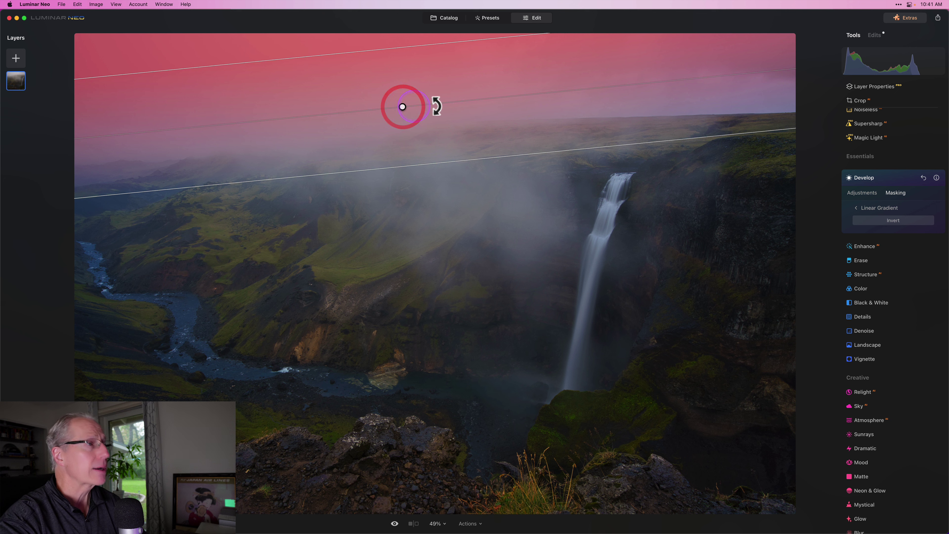
# - Set the masked sky's Exposure to -0.61, compare the photo with and without the adjustment, and collapse Develop
pyautogui.click(862, 192)
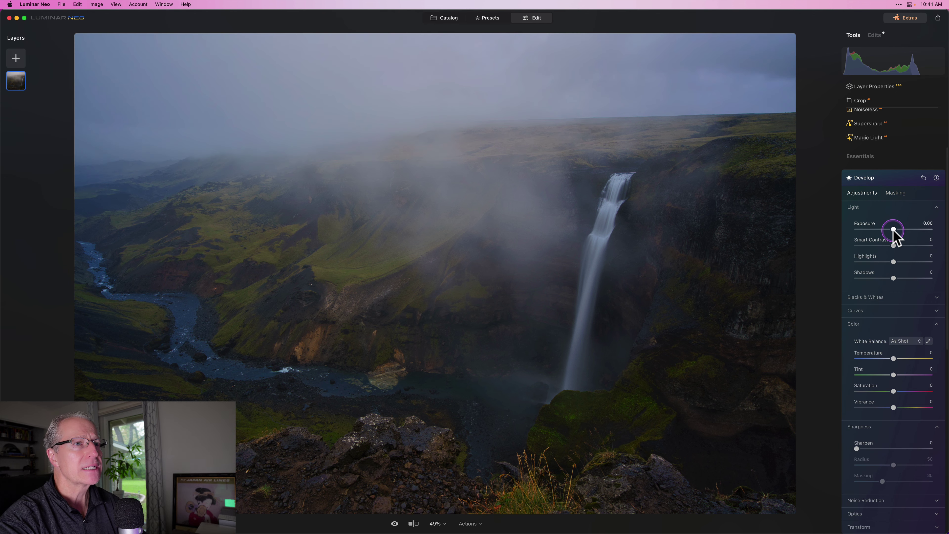
pyautogui.moveTo(894, 229); pyautogui.dragTo(889, 230)
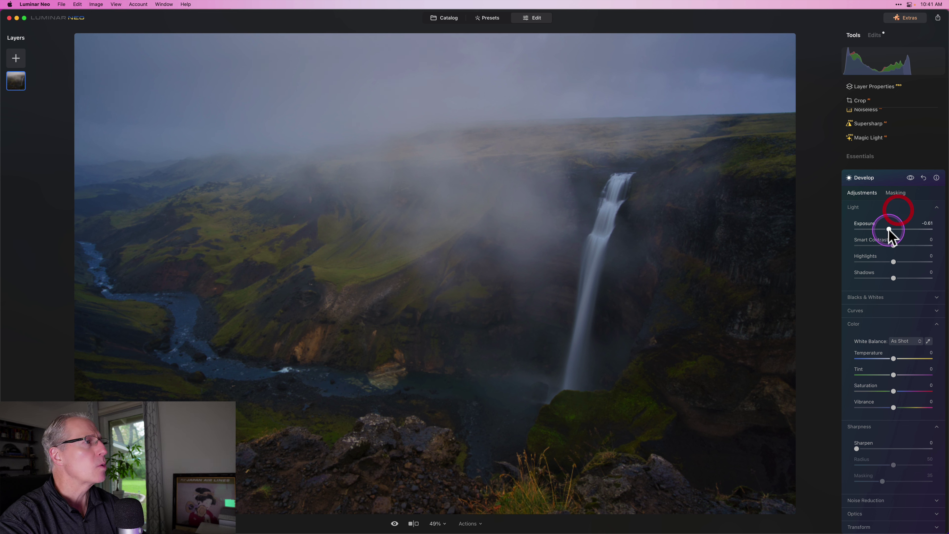
pyautogui.click(910, 178)
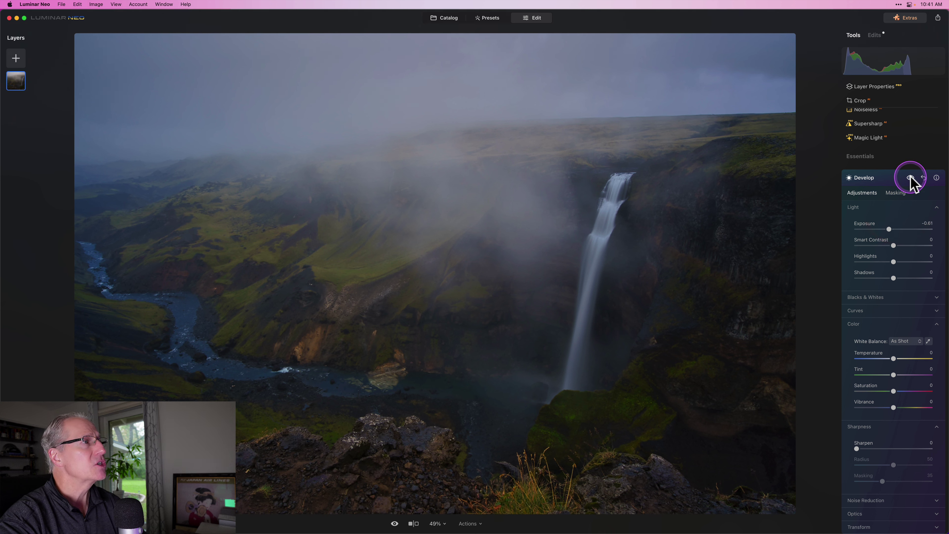
pyautogui.click(911, 179)
pyautogui.click(911, 178)
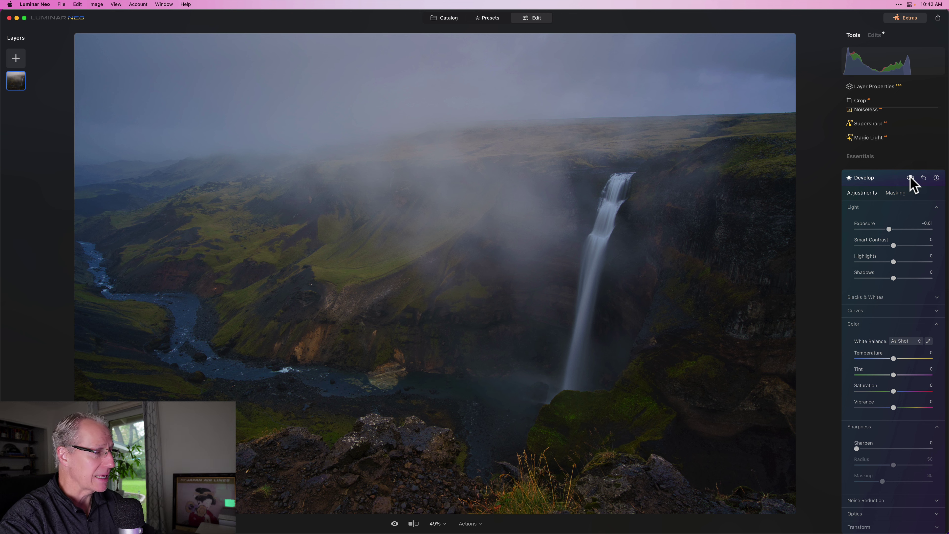
pyautogui.click(880, 181)
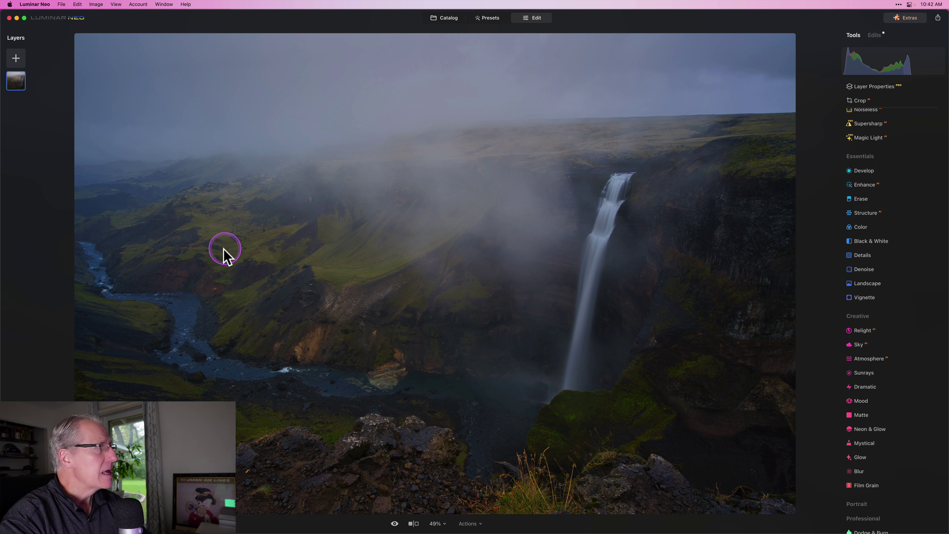
# - Start a new Develop adjustment and paint a brush mask at Strength 60 over the green hillsides above the river
pyautogui.click(868, 173)
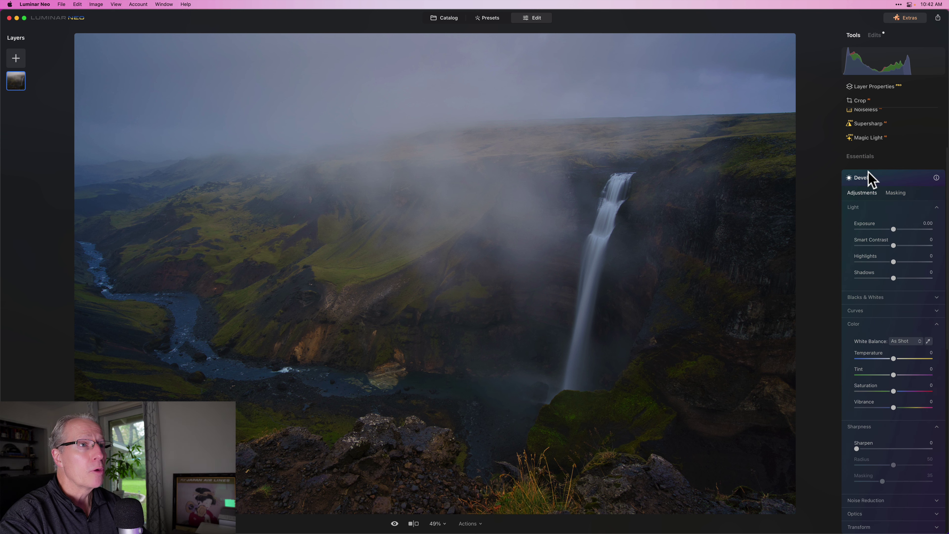
pyautogui.click(897, 192)
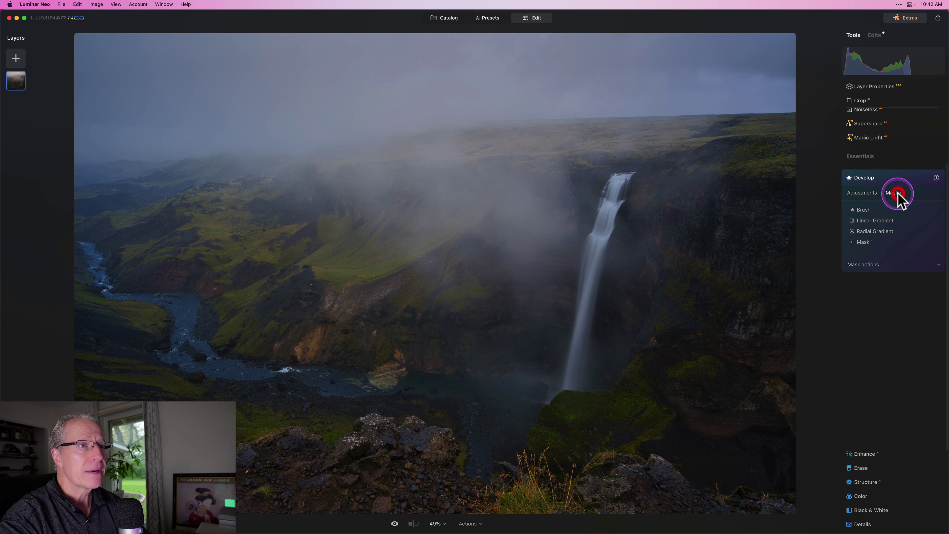
pyautogui.click(861, 210)
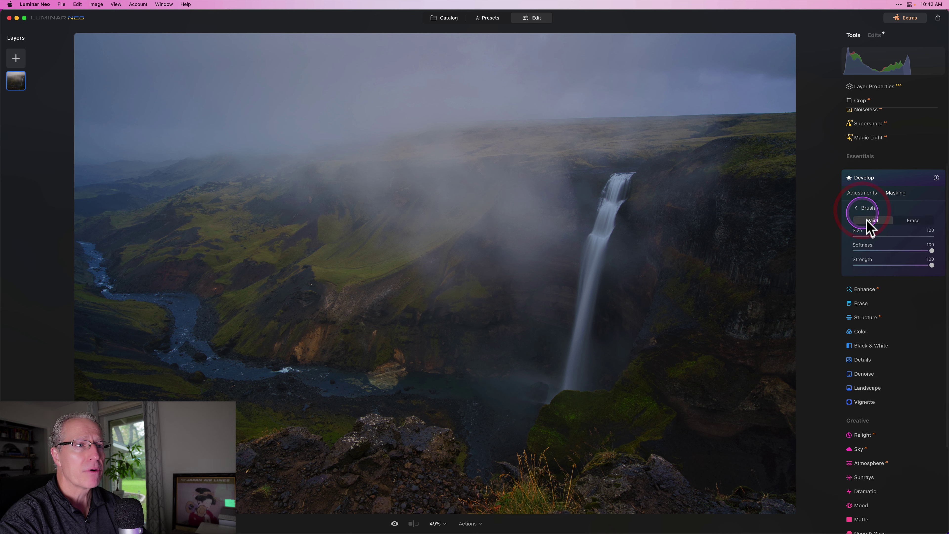
pyautogui.click(900, 265)
pyautogui.moveTo(900, 265); pyautogui.dragTo(903, 265)
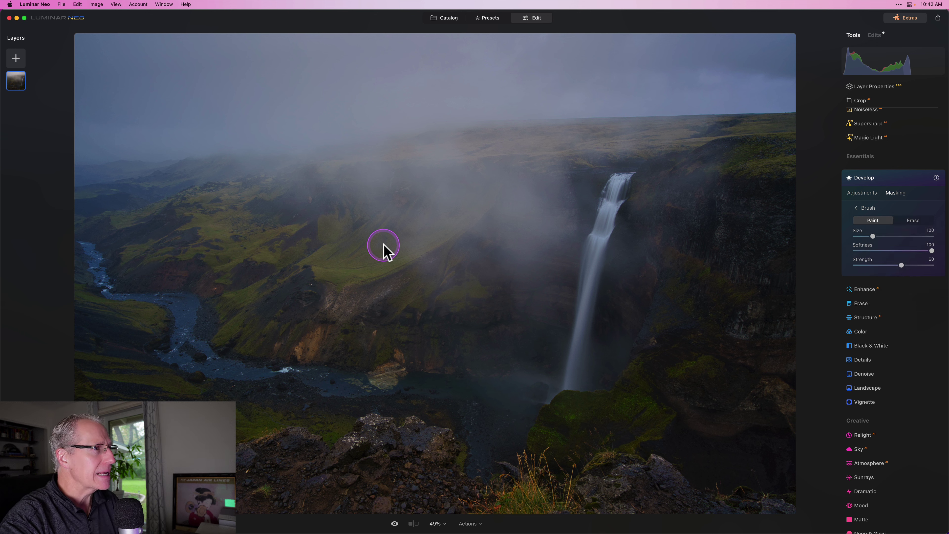
pyautogui.moveTo(384, 247)
pyautogui.mouseDown()
pyautogui.moveTo(482, 208)
pyautogui.moveTo(337, 267)
pyautogui.moveTo(347, 250)
pyautogui.moveTo(342, 226)
pyautogui.moveTo(333, 259)
pyautogui.moveTo(305, 265)
pyautogui.moveTo(213, 215)
pyautogui.moveTo(123, 265)
pyautogui.mouseUp()
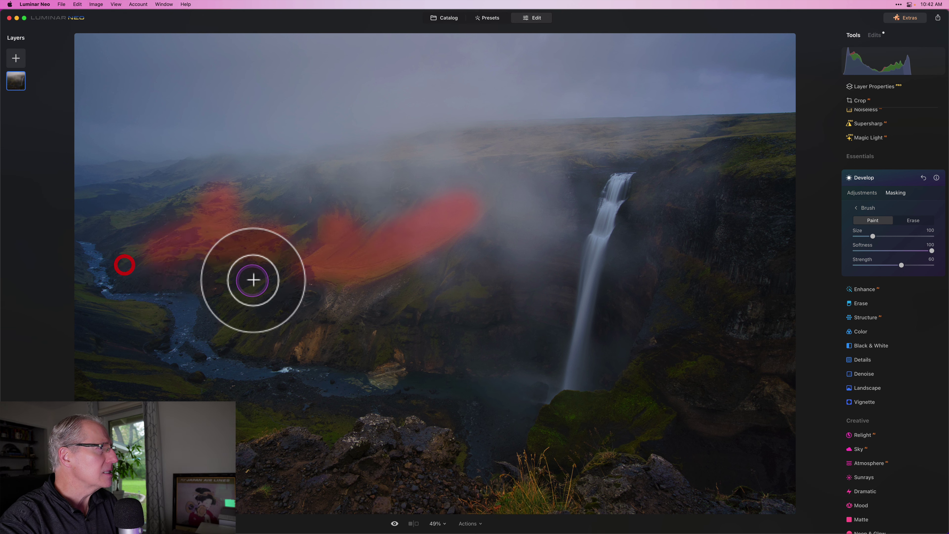
pyautogui.moveTo(246, 299); pyautogui.dragTo(220, 313)
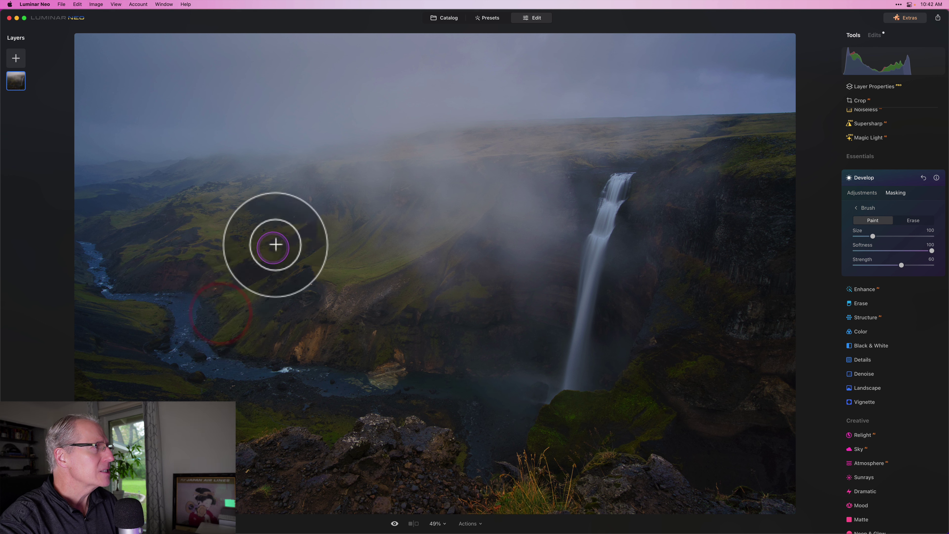
pyautogui.moveTo(288, 258); pyautogui.dragTo(340, 268)
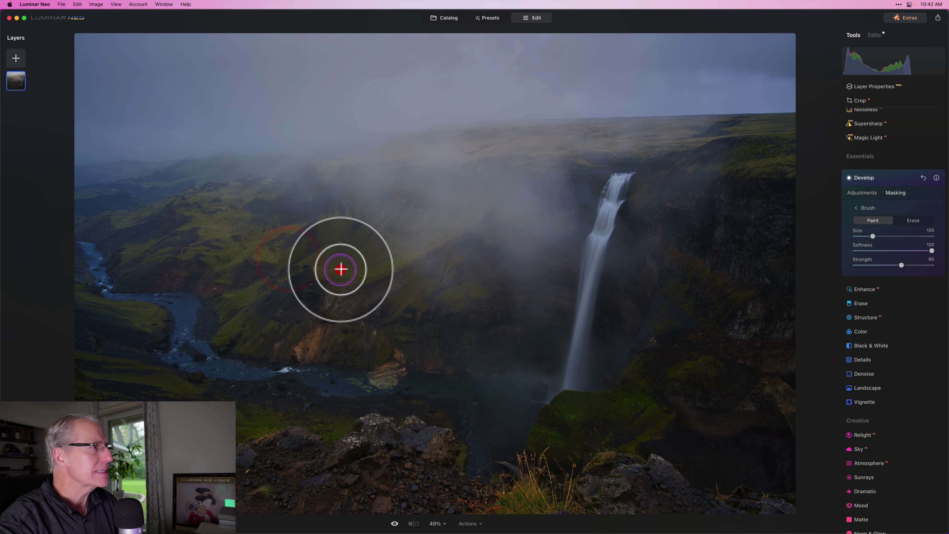
# - Set the Exposure of the brushed hillsides to -0.59
pyautogui.click(862, 193)
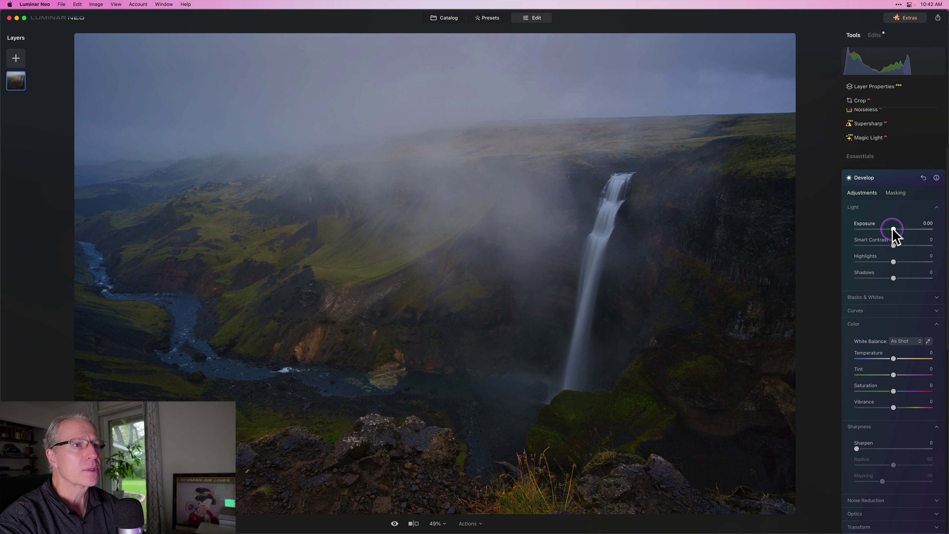
pyautogui.moveTo(893, 229); pyautogui.dragTo(890, 229)
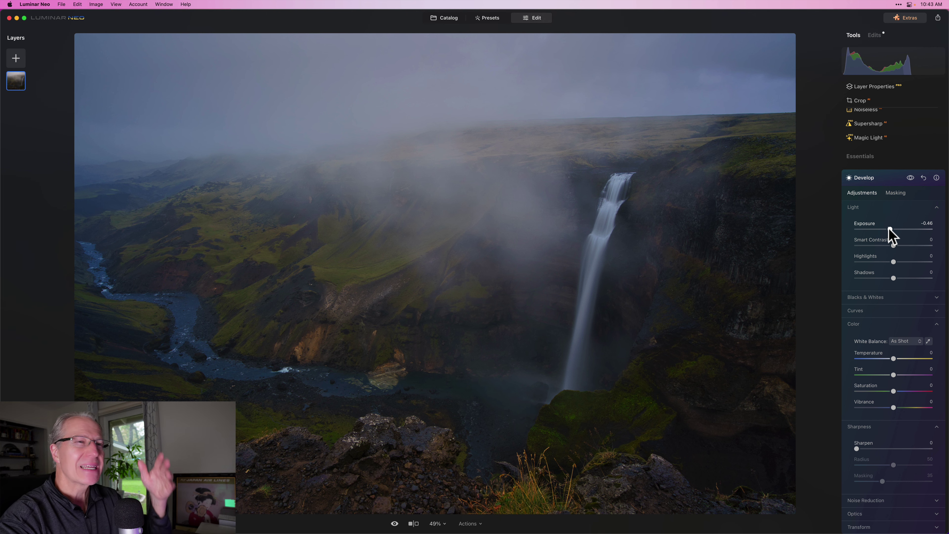
pyautogui.moveTo(889, 229); pyautogui.dragTo(888, 229)
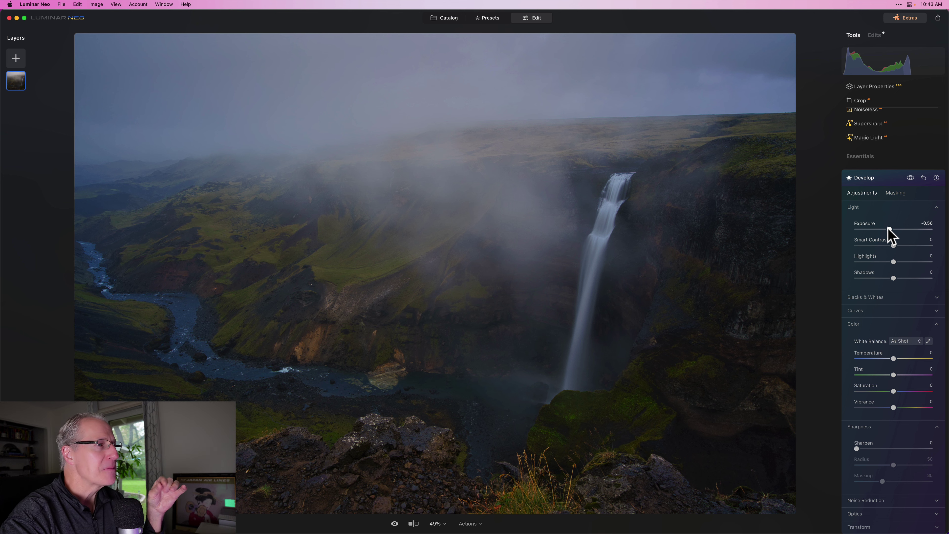
pyautogui.moveTo(889, 228); pyautogui.dragTo(889, 229)
# - Compare the photo with and without the hillside darkening several times, and collapse Develop
pyautogui.click(913, 188)
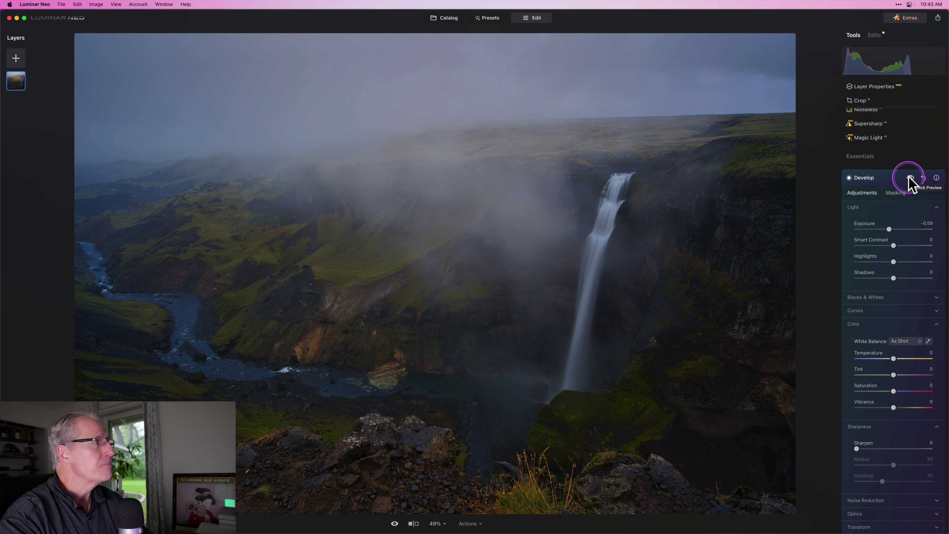
pyautogui.click(909, 178)
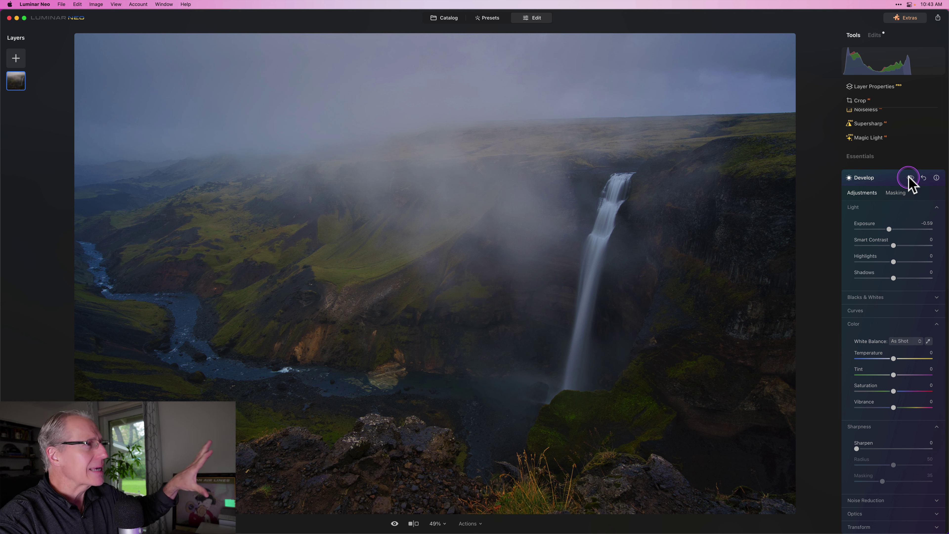
pyautogui.click(909, 178)
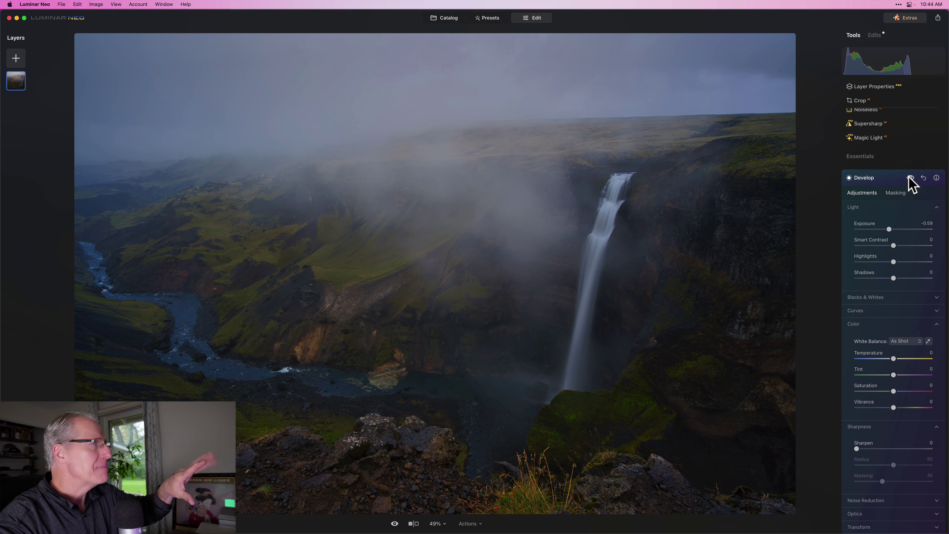
pyautogui.click(911, 178)
pyautogui.click(910, 178)
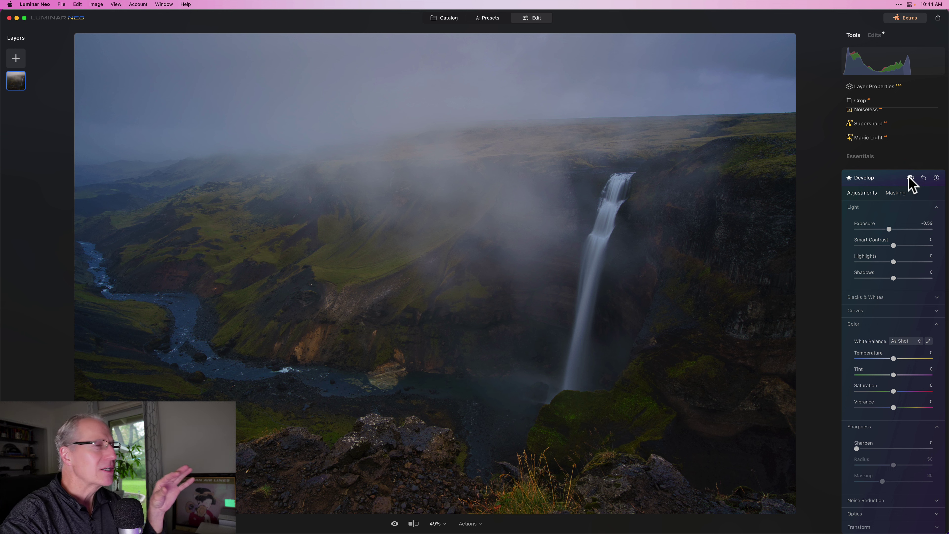
pyautogui.click(891, 178)
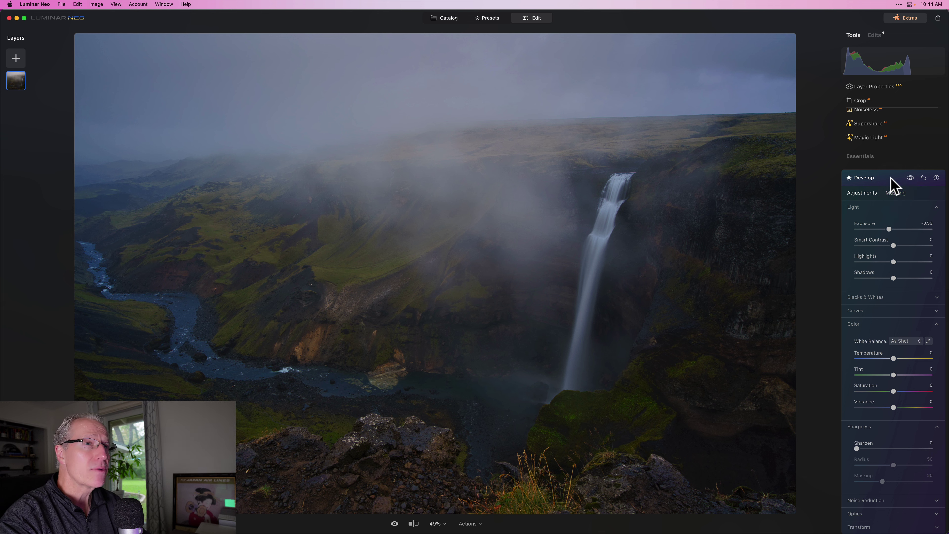
pyautogui.click(890, 178)
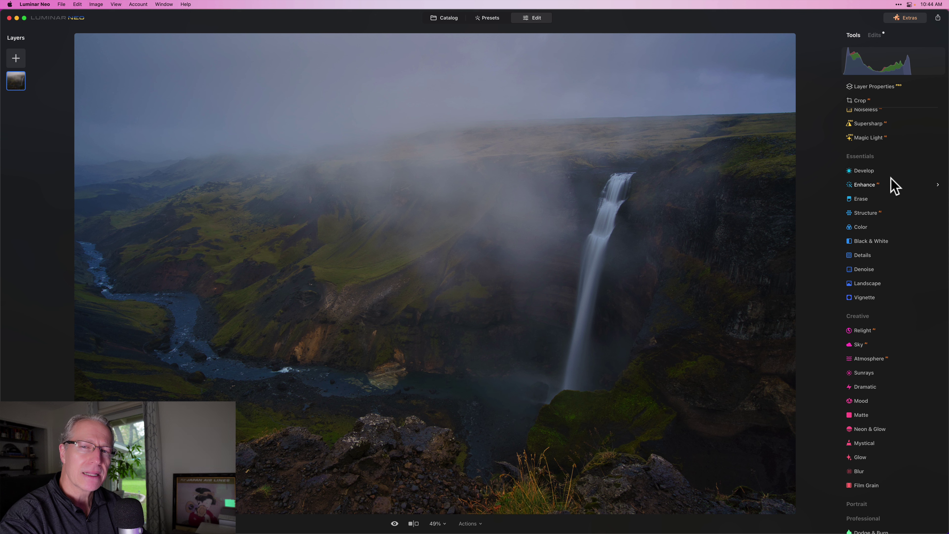
# - Start another Develop adjustment and paint a brush mask around the waterfall with Size 124 and Strength 60
pyautogui.click(871, 170)
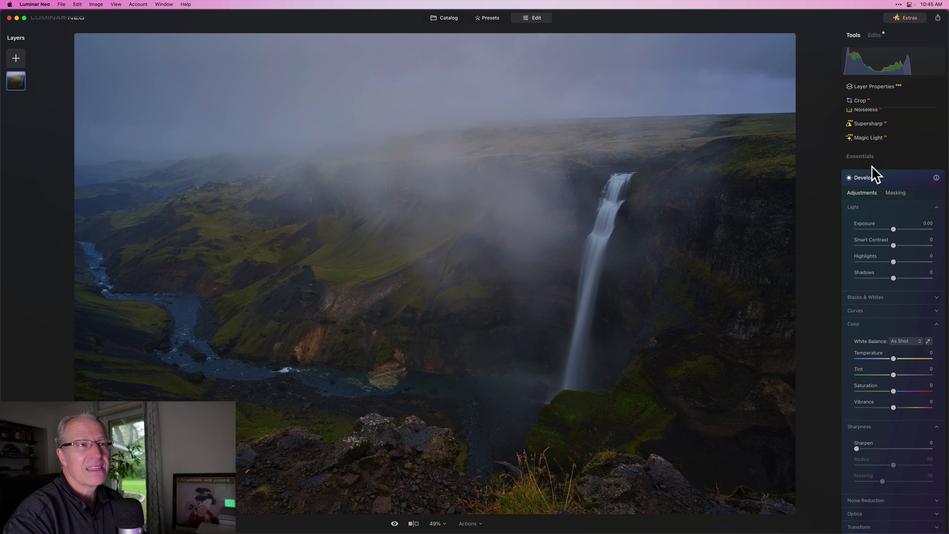
pyautogui.click(875, 193)
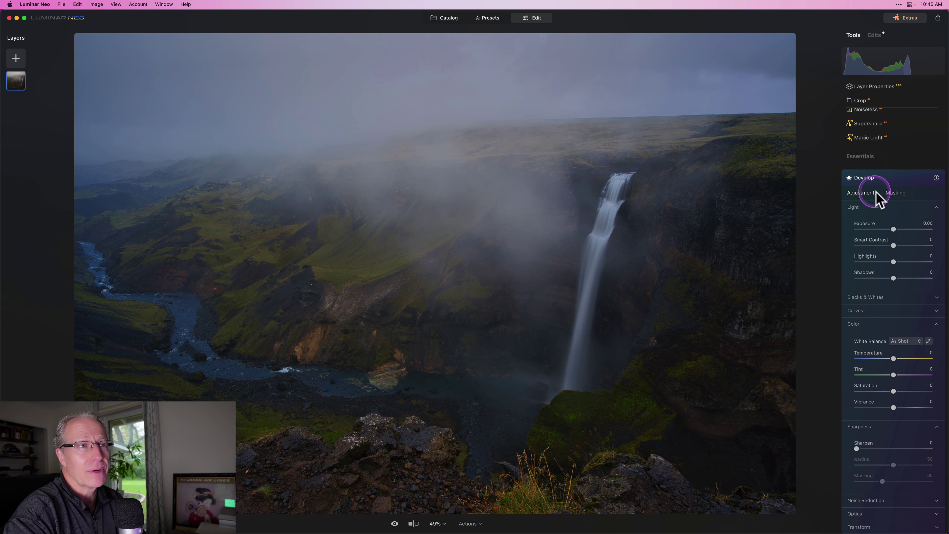
pyautogui.click(893, 193)
pyautogui.click(862, 209)
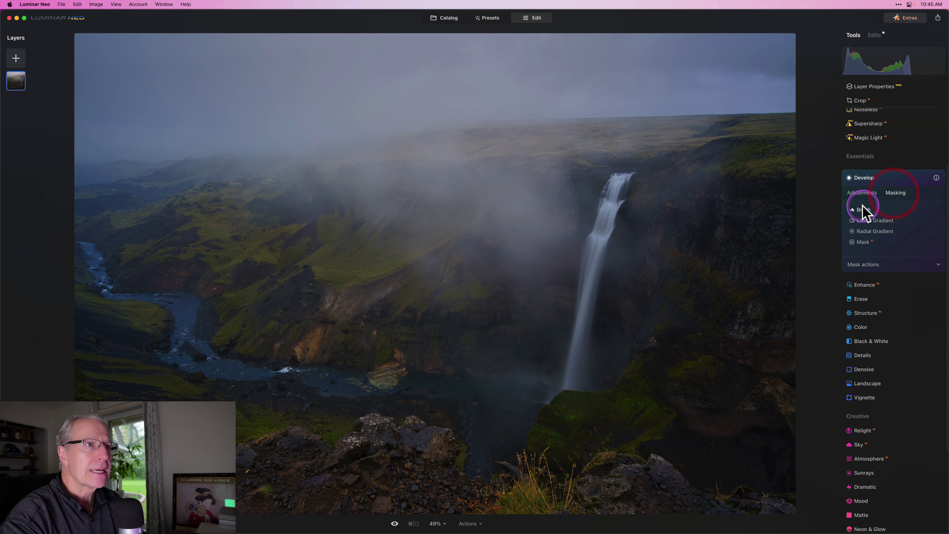
pyautogui.click(904, 265)
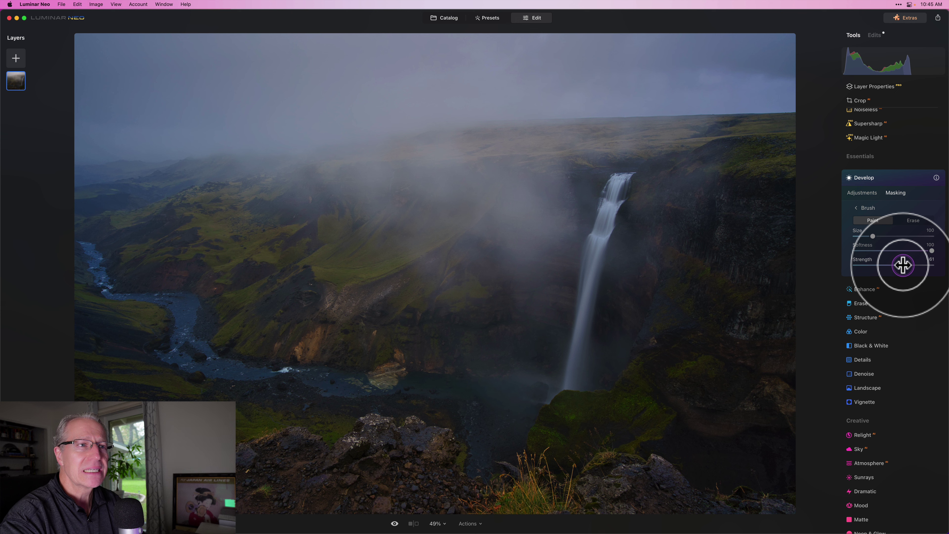
pyautogui.click(902, 264)
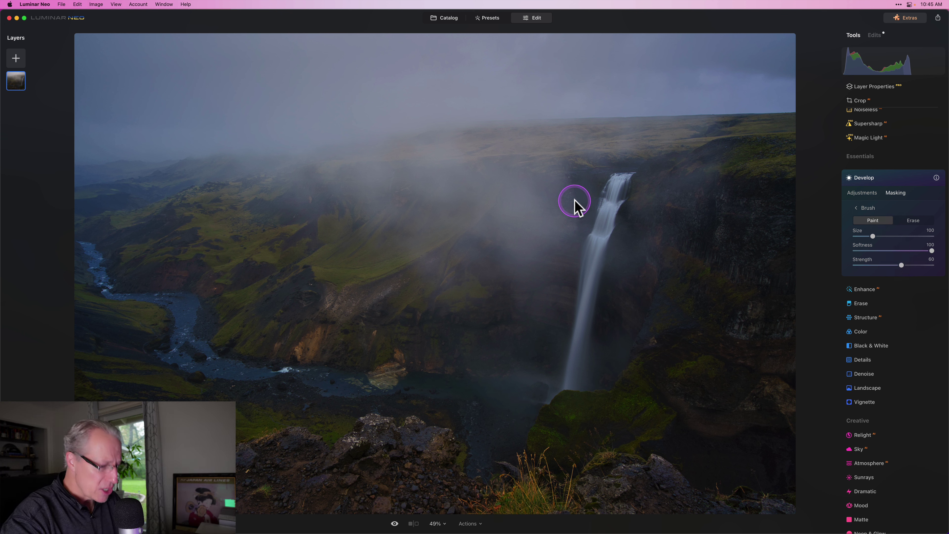
pyautogui.press(']')
pyautogui.moveTo(573, 201)
pyautogui.mouseDown()
pyautogui.moveTo(593, 206)
pyautogui.moveTo(622, 186)
pyautogui.moveTo(584, 266)
pyautogui.moveTo(608, 248)
pyautogui.moveTo(620, 202)
pyautogui.moveTo(596, 235)
pyautogui.moveTo(579, 376)
pyautogui.moveTo(534, 381)
pyautogui.moveTo(502, 424)
pyautogui.moveTo(540, 360)
pyautogui.moveTo(510, 362)
pyautogui.moveTo(488, 406)
pyautogui.moveTo(403, 379)
pyautogui.moveTo(478, 405)
pyautogui.moveTo(491, 442)
pyautogui.moveTo(526, 377)
pyautogui.moveTo(586, 343)
pyautogui.moveTo(607, 218)
pyautogui.moveTo(627, 169)
pyautogui.mouseUp()
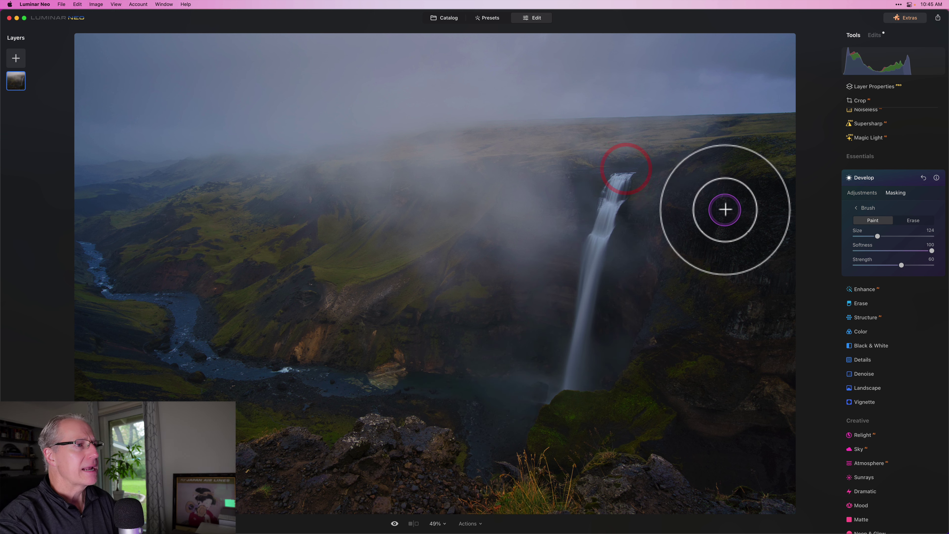
# - Set the waterfall mask's Exposure to 0.80 and its Smart Contrast to -32
pyautogui.click(869, 191)
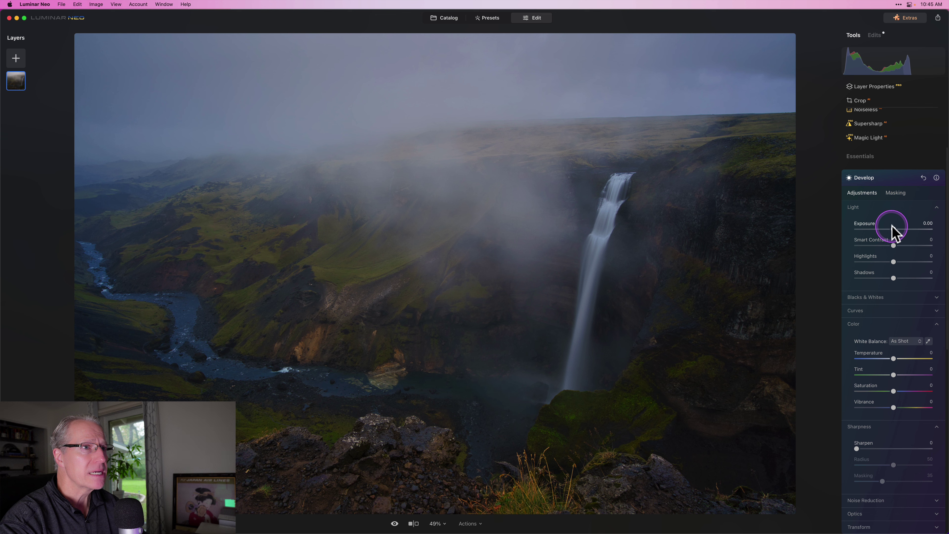
pyautogui.moveTo(891, 225); pyautogui.dragTo(900, 229)
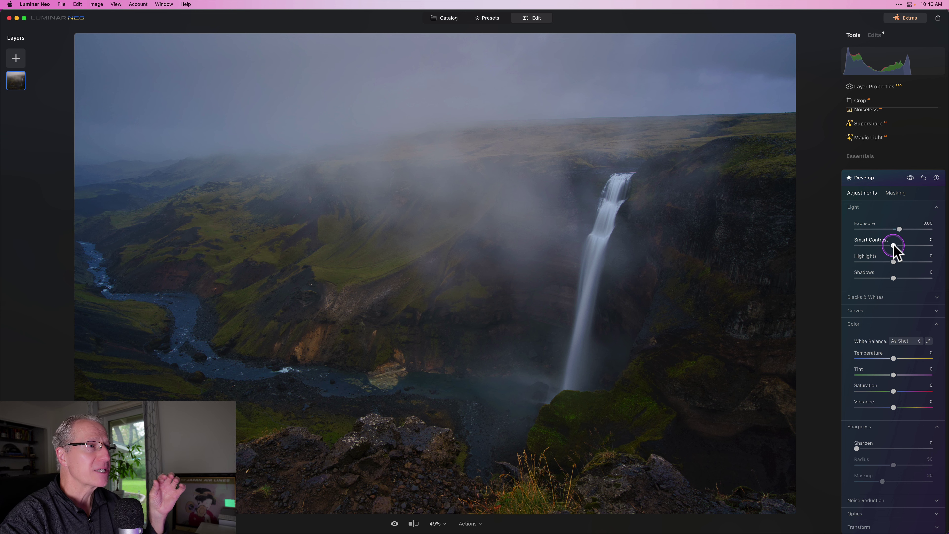
pyautogui.moveTo(893, 245)
pyautogui.mouseDown()
pyautogui.moveTo(858, 245)
pyautogui.moveTo(930, 245)
pyautogui.moveTo(881, 245)
pyautogui.mouseUp()
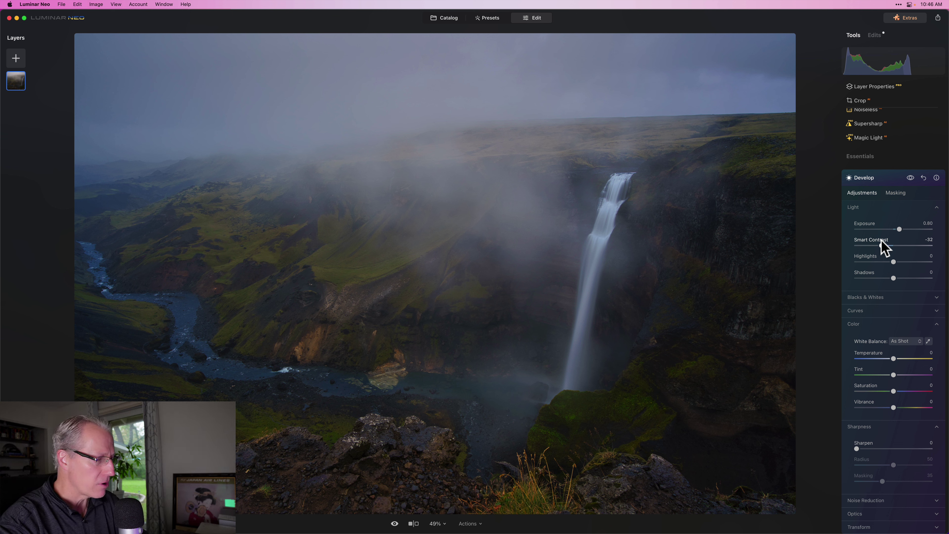
# - Set the waterfall mask's Highlights to 10 and its Whites to 27
pyautogui.moveTo(893, 262)
pyautogui.mouseDown()
pyautogui.moveTo(908, 263)
pyautogui.moveTo(898, 264)
pyautogui.mouseUp()
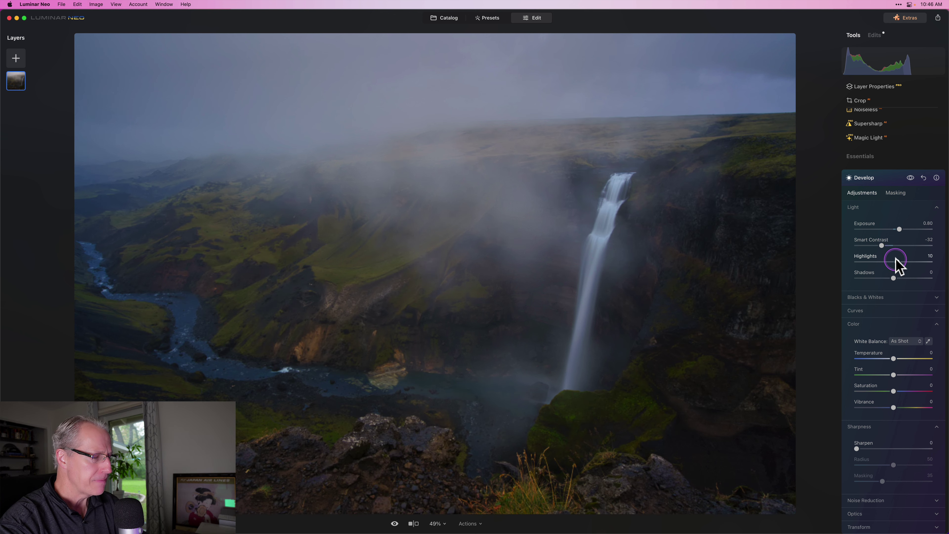
pyautogui.click(892, 297)
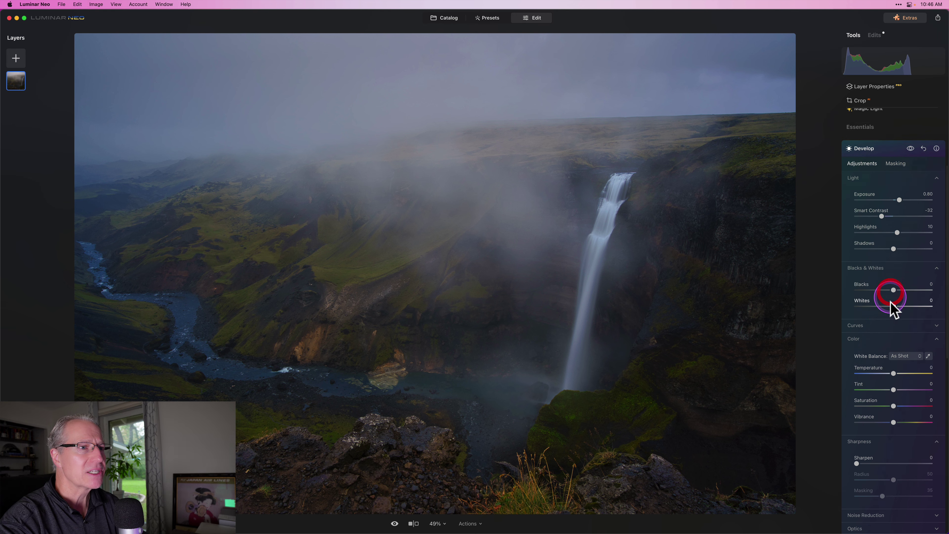
pyautogui.moveTo(890, 302); pyautogui.dragTo(903, 291)
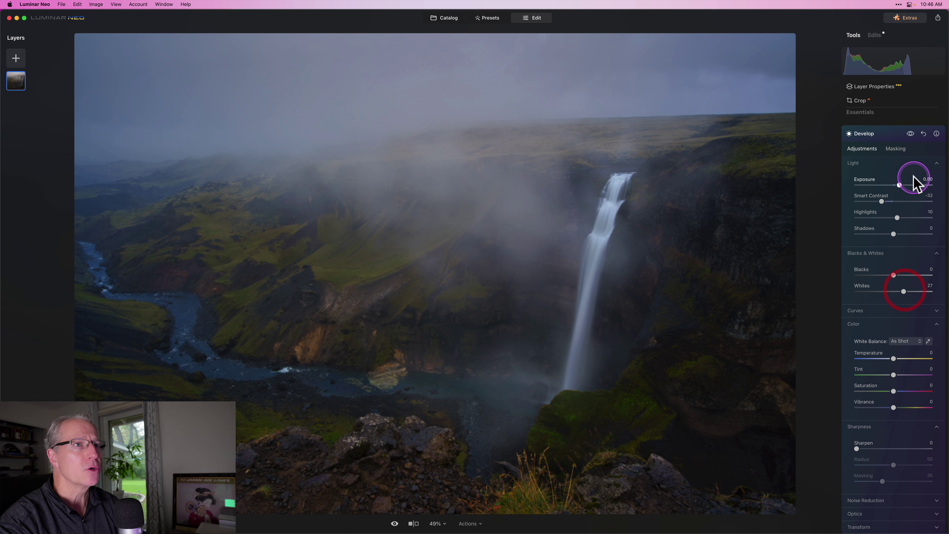
# - Compare the photo with and without the waterfall brightening several times, and collapse Develop
pyautogui.click(910, 134)
pyautogui.click(911, 134)
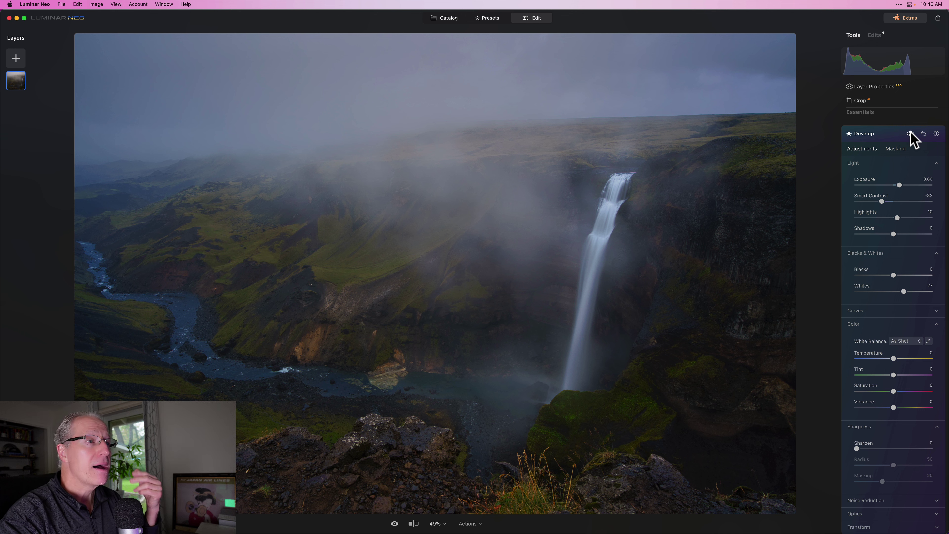
pyautogui.click(890, 134)
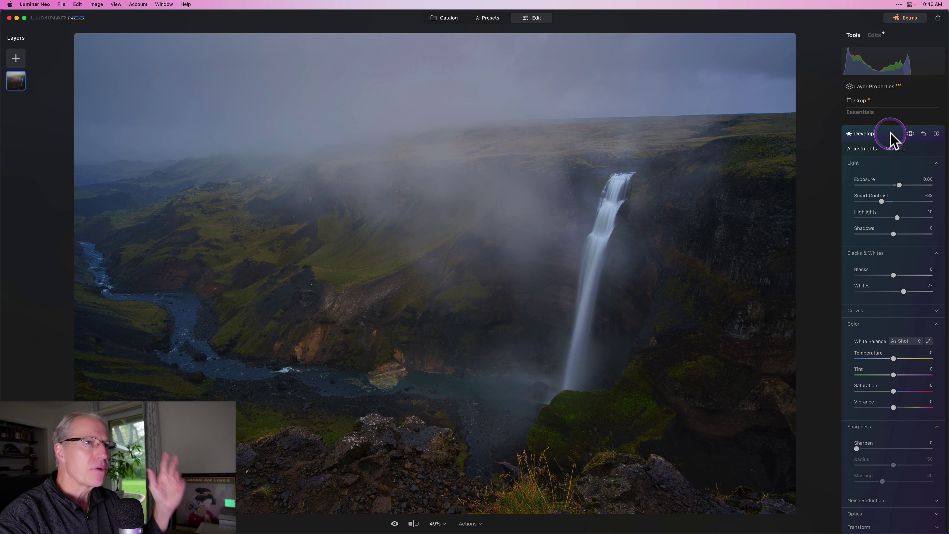
pyautogui.click(911, 134)
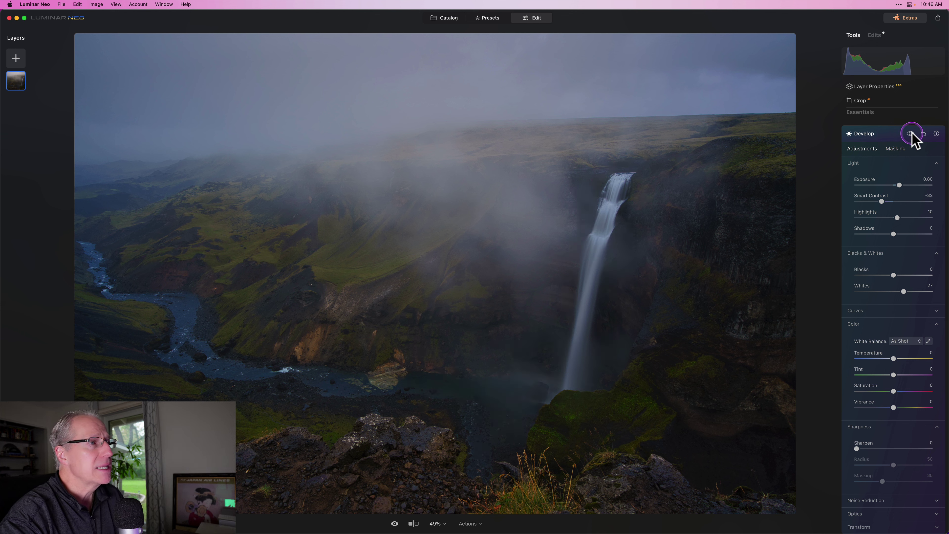
pyautogui.click(912, 134)
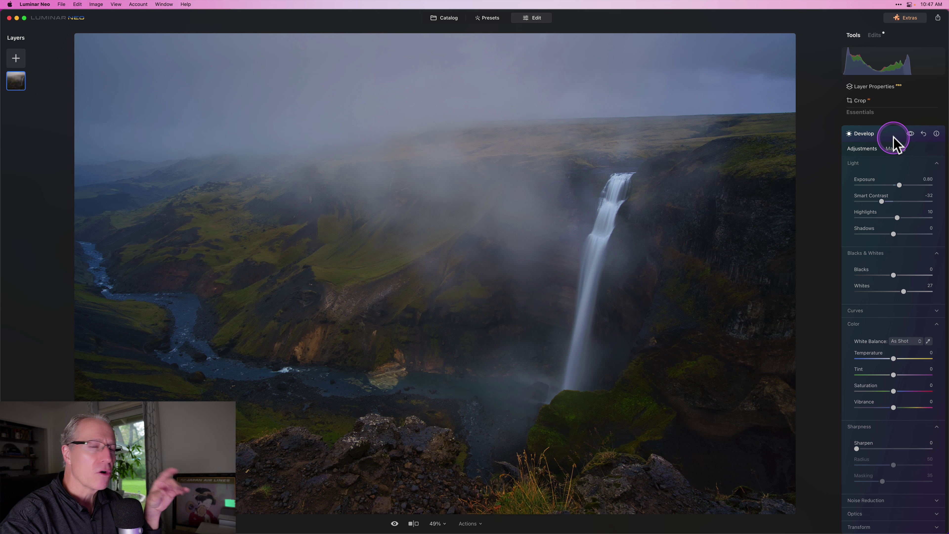
pyautogui.click(894, 137)
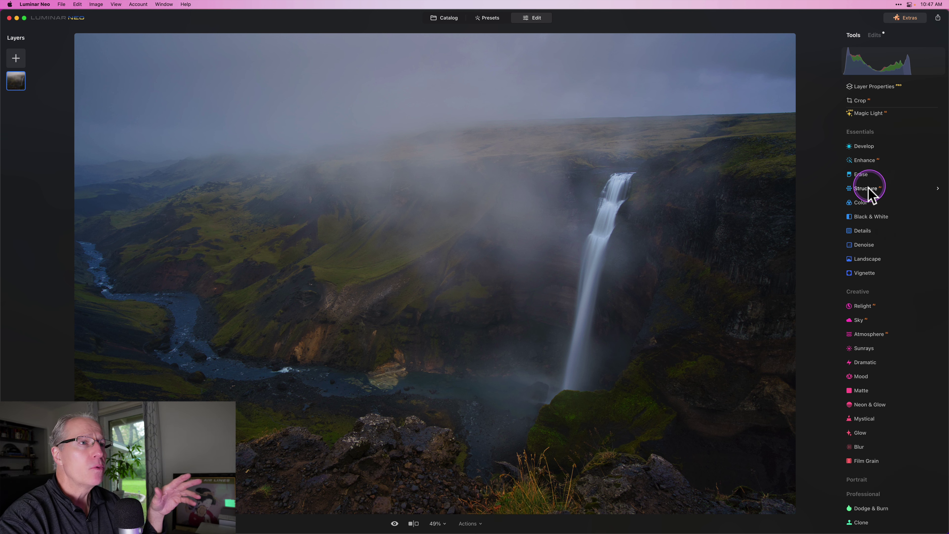
# - In the Color tool's HSL hue settings, shift Yellow to 70 and Green to 25
pyautogui.click(861, 202)
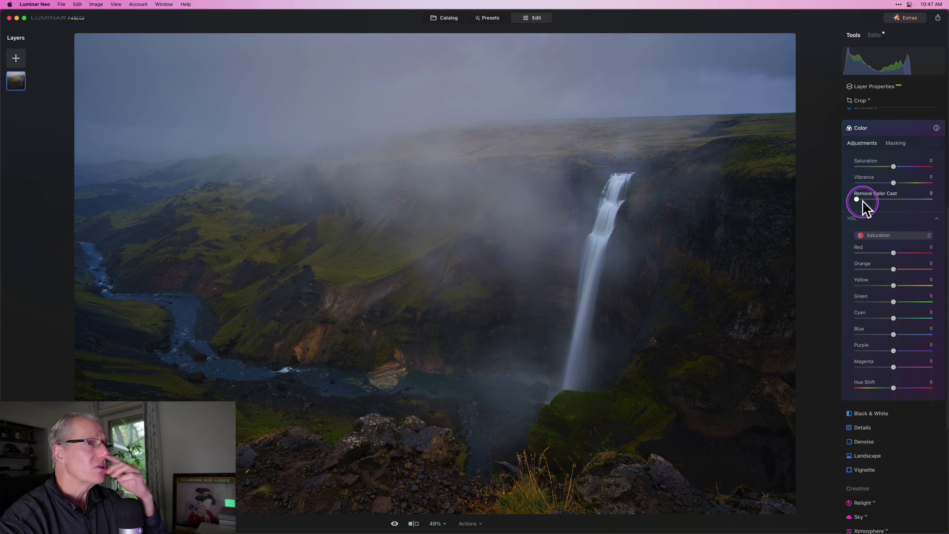
pyautogui.scroll(-1, 874, 233)
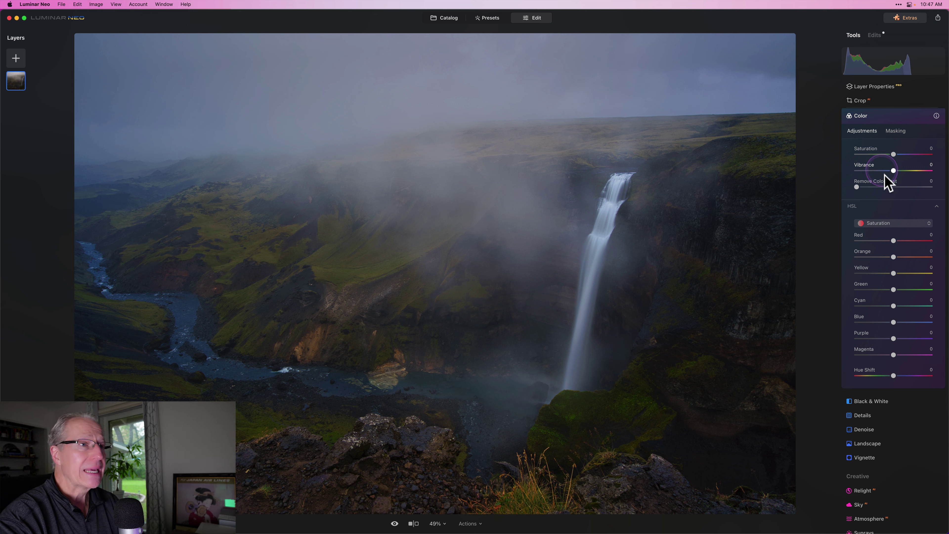
pyautogui.click(882, 224)
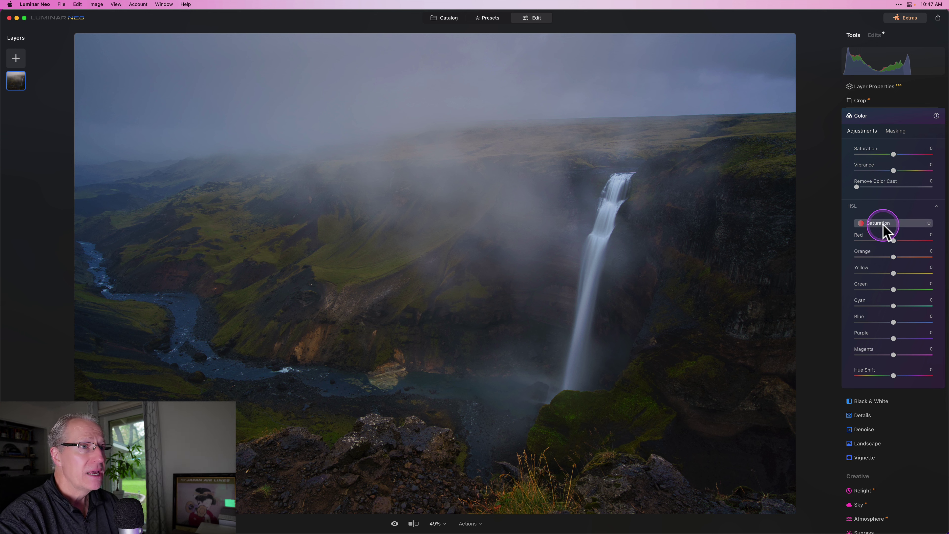
pyautogui.click(880, 239)
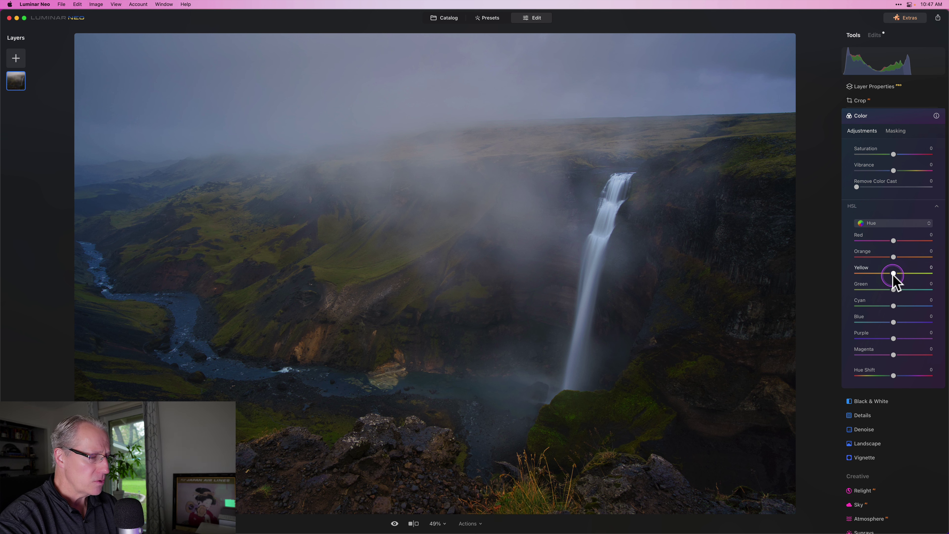
pyautogui.moveTo(893, 274); pyautogui.dragTo(912, 274)
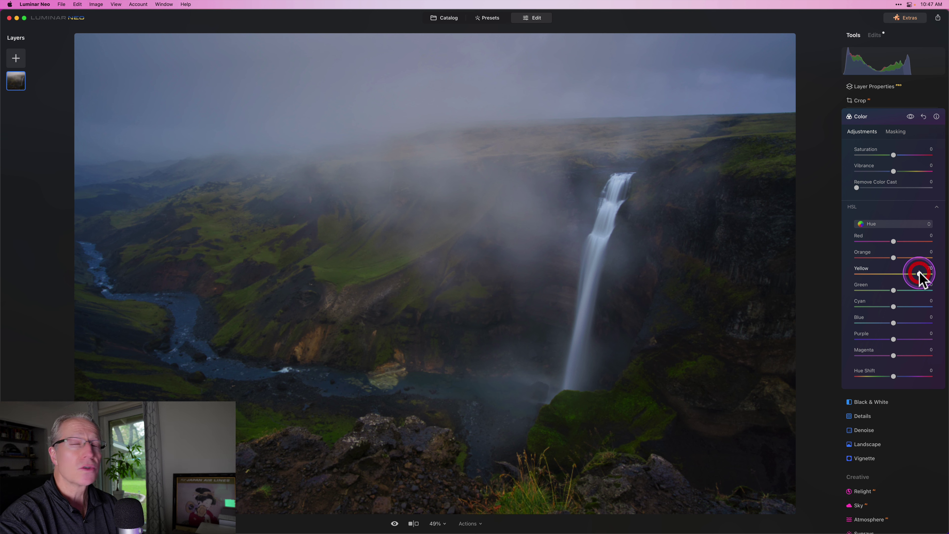
pyautogui.click(893, 290)
pyautogui.moveTo(893, 290); pyautogui.dragTo(903, 291)
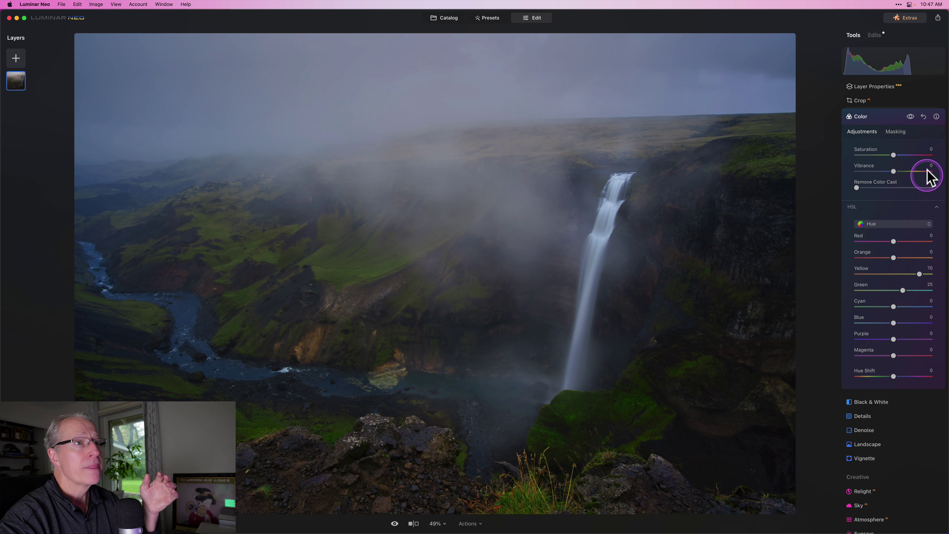
# - Compare the landscape's greens with and without the yellow and green hue shift
pyautogui.click(911, 116)
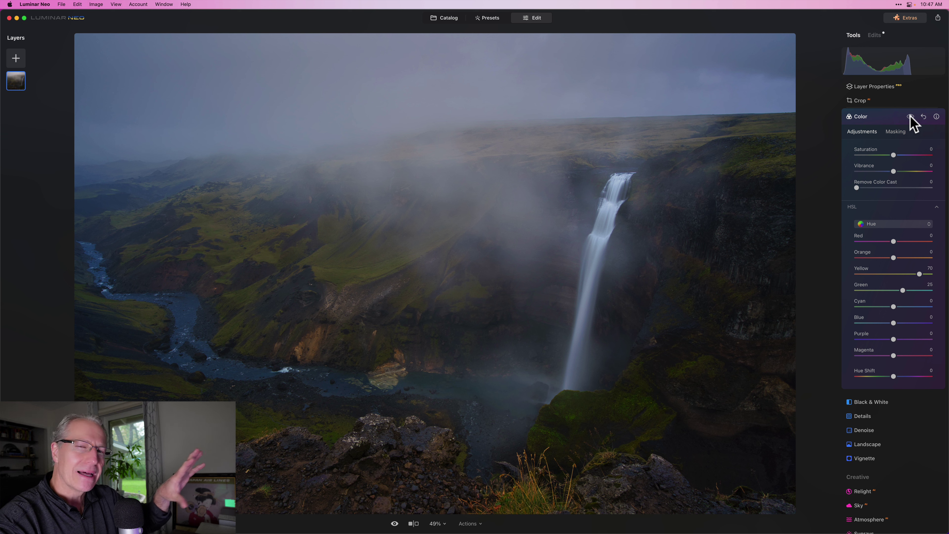
pyautogui.click(910, 117)
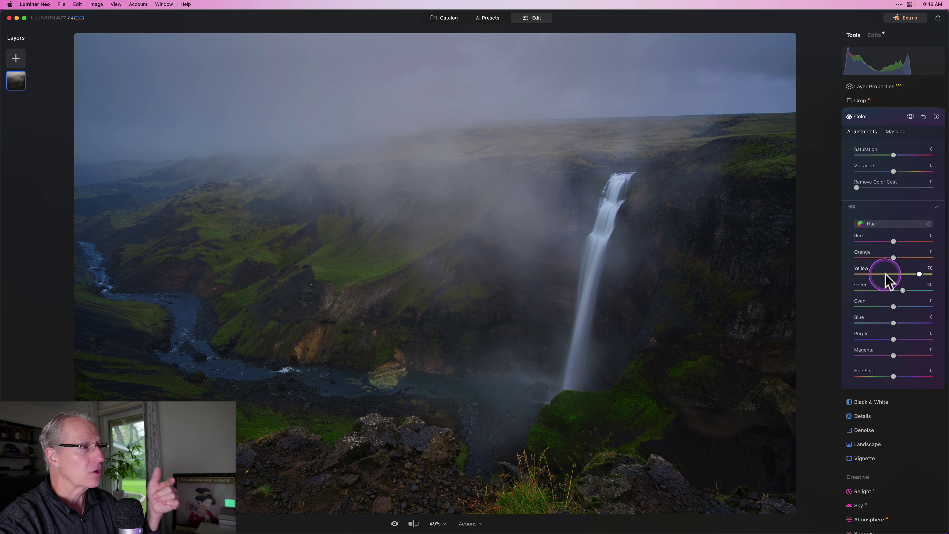
pyautogui.click(911, 116)
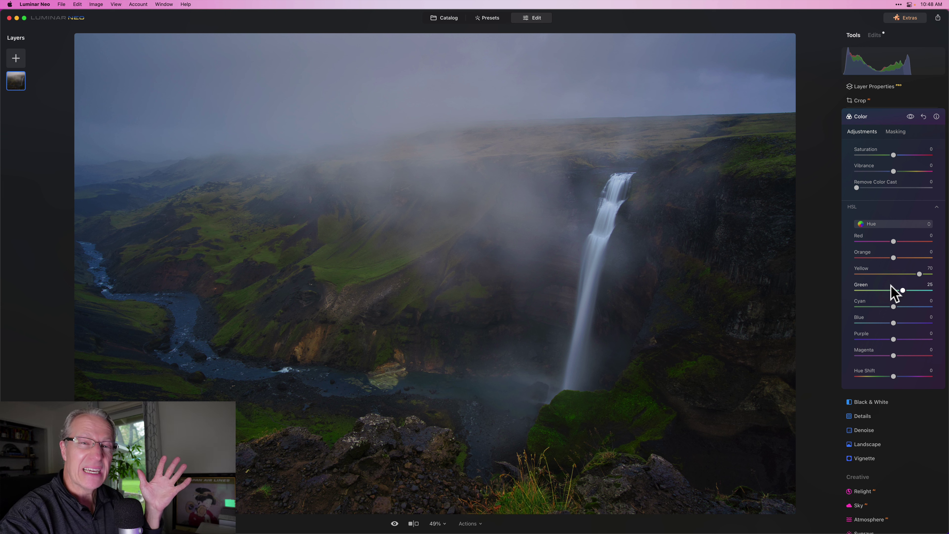
pyautogui.click(914, 273)
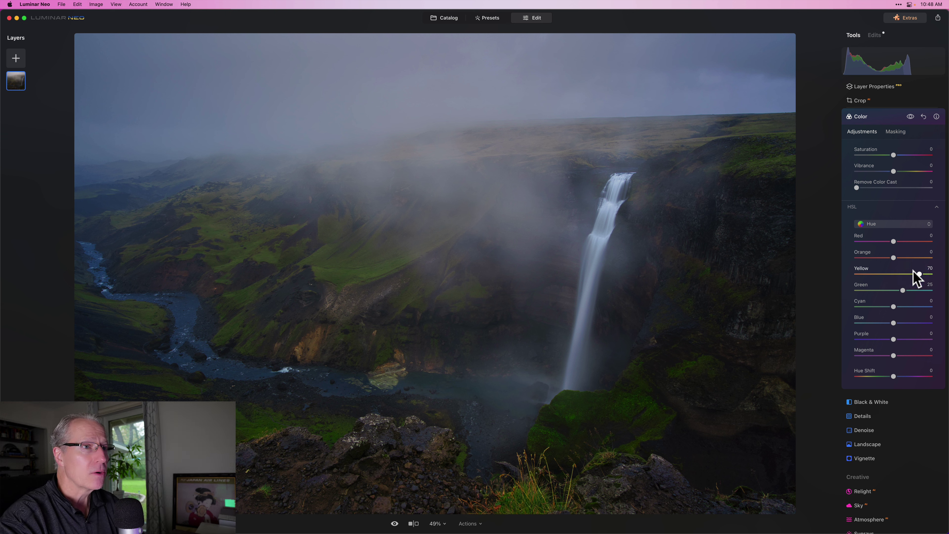
pyautogui.click(914, 271)
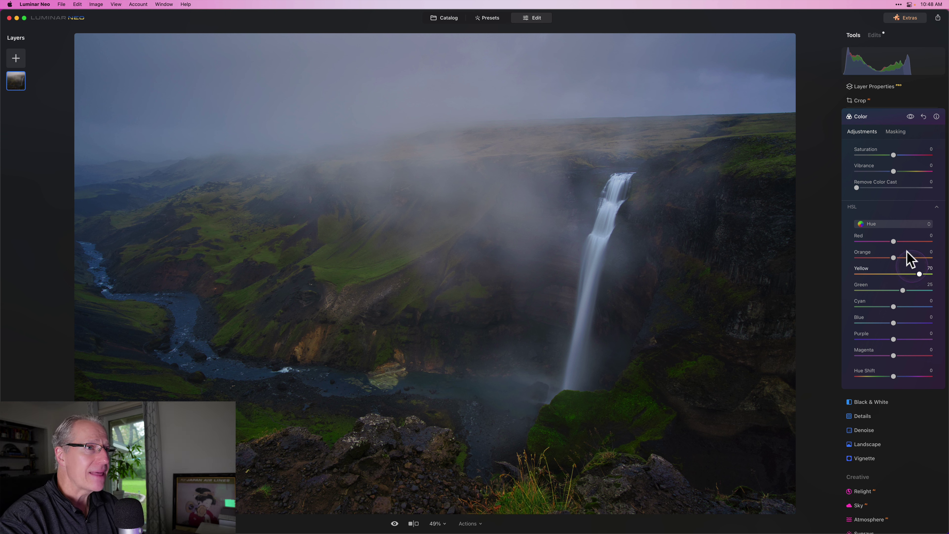
# - Switch HSL to Saturation and lower both Yellow and Green to -25
pyautogui.click(898, 225)
pyautogui.click(896, 219)
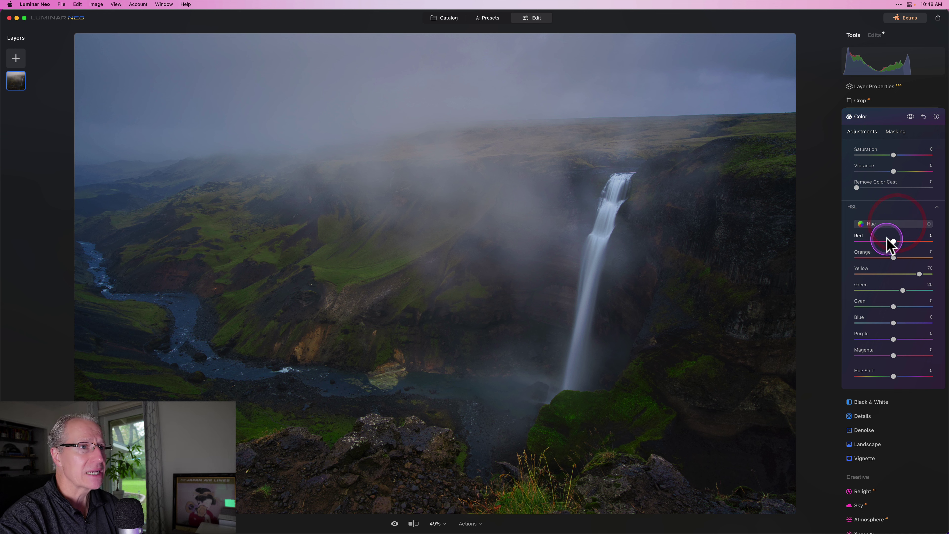
pyautogui.click(886, 226)
pyautogui.click(888, 245)
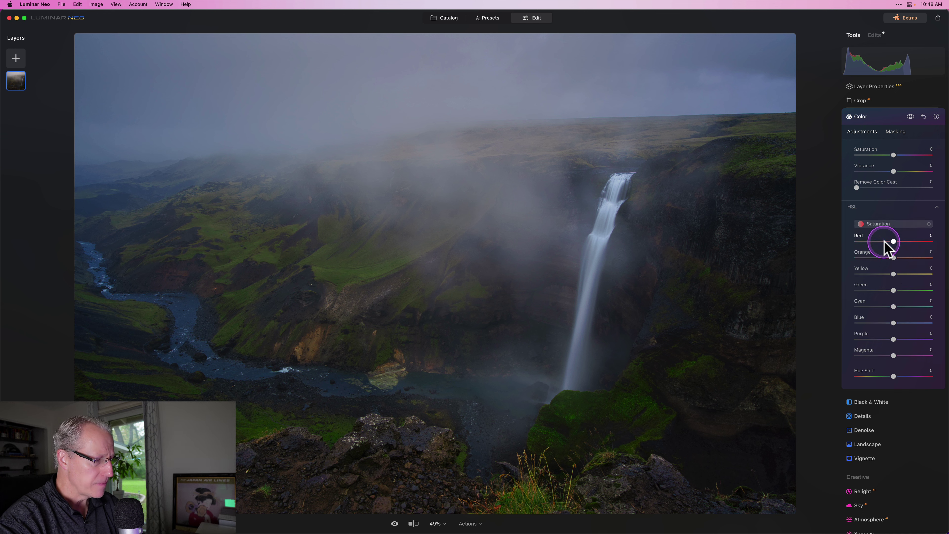
pyautogui.moveTo(894, 275)
pyautogui.mouseDown()
pyautogui.moveTo(883, 272)
pyautogui.moveTo(892, 290)
pyautogui.moveTo(884, 290)
pyautogui.mouseUp()
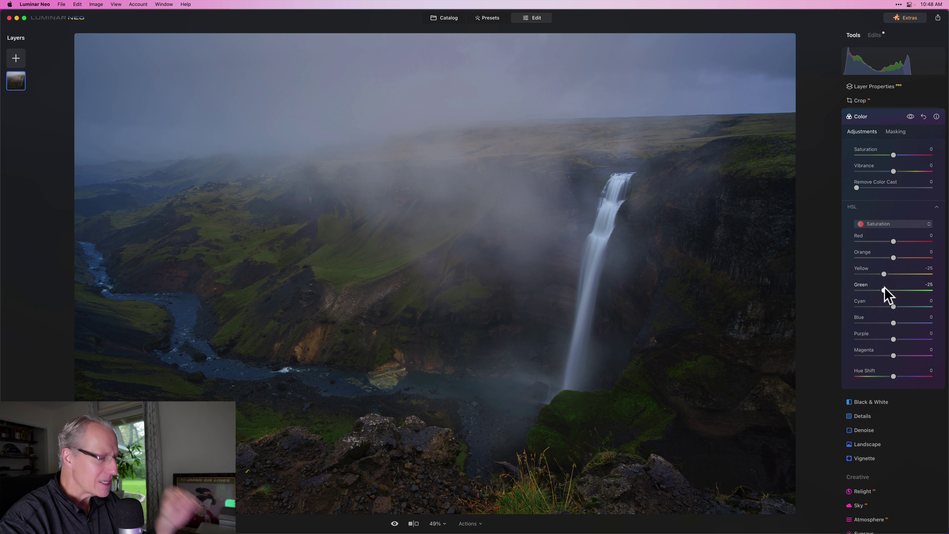
# - Compare the photo with and without the color adjustments, and collapse Color
pyautogui.click(911, 118)
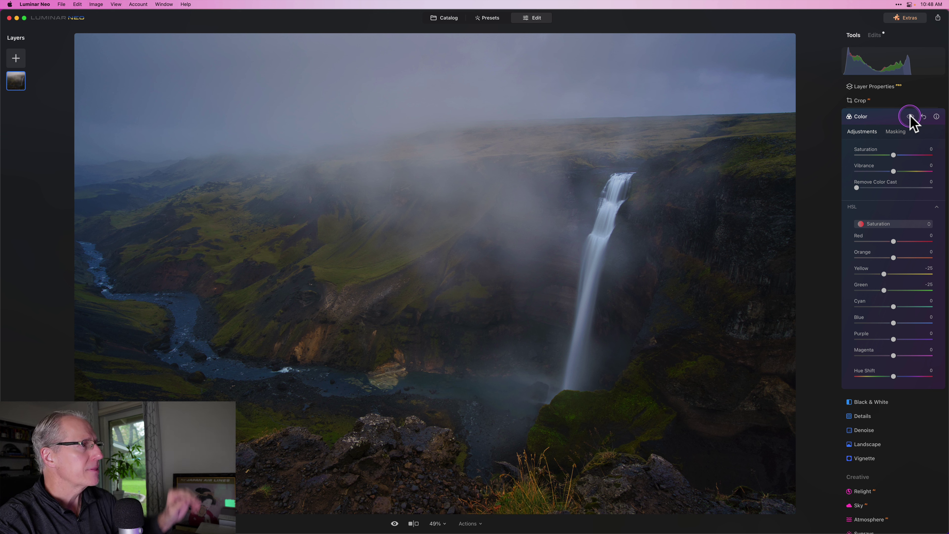
pyautogui.click(910, 117)
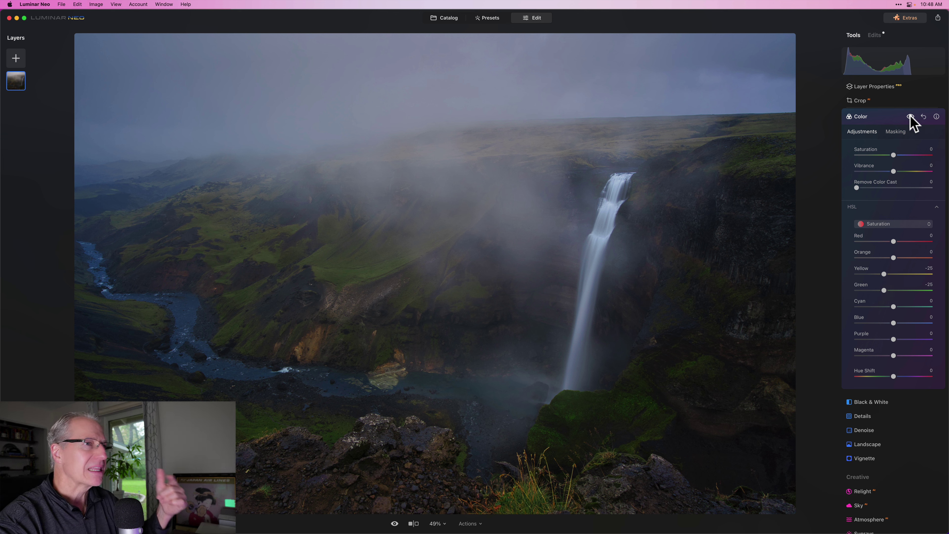
pyautogui.click(882, 114)
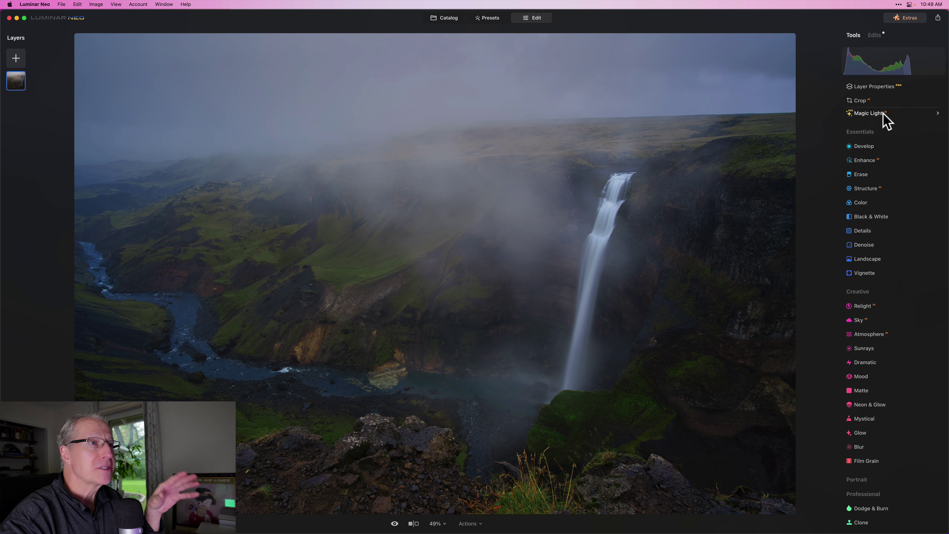
# - Start another Develop adjustment and paint a brush mask over the mossy rock below the waterfall with Size 100 and Strength 65
pyautogui.click(847, 165)
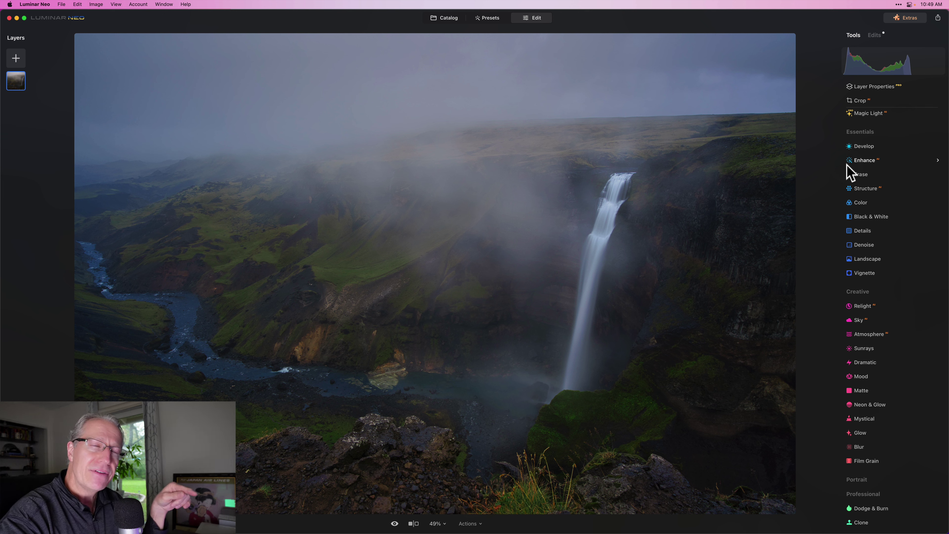
pyautogui.click(865, 147)
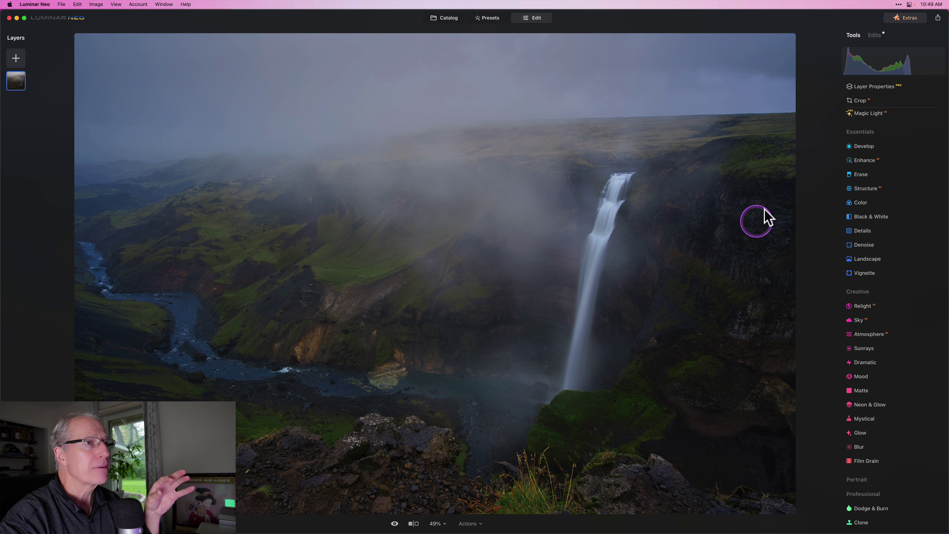
pyautogui.click(863, 146)
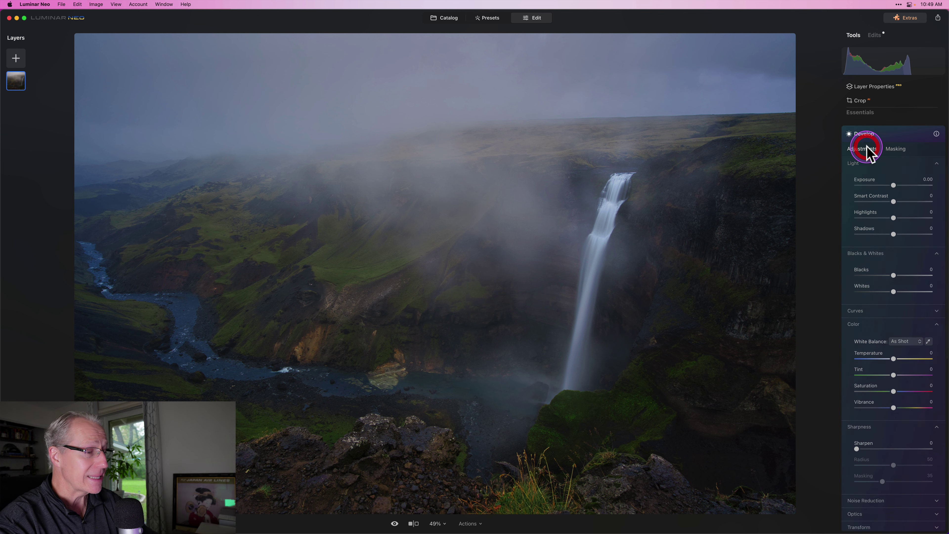
pyautogui.click(900, 149)
pyautogui.click(866, 167)
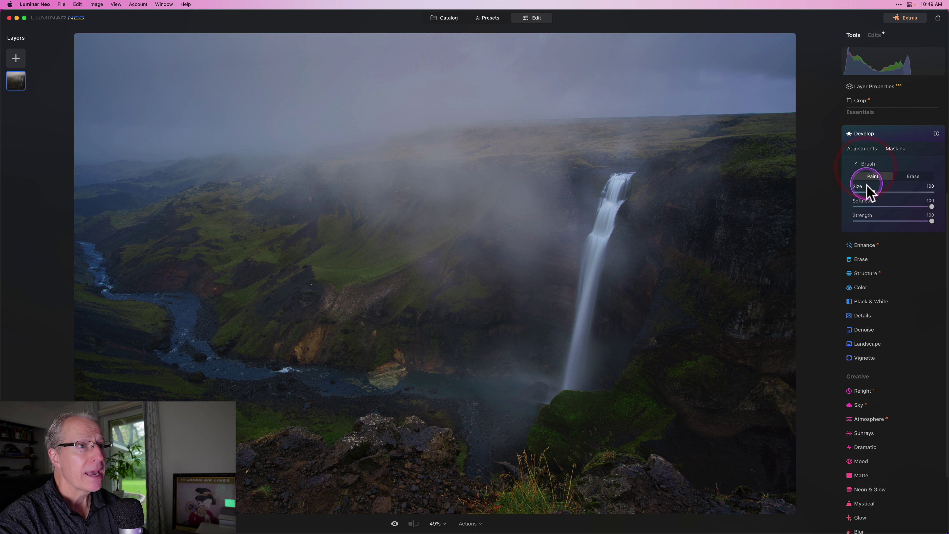
pyautogui.click(903, 221)
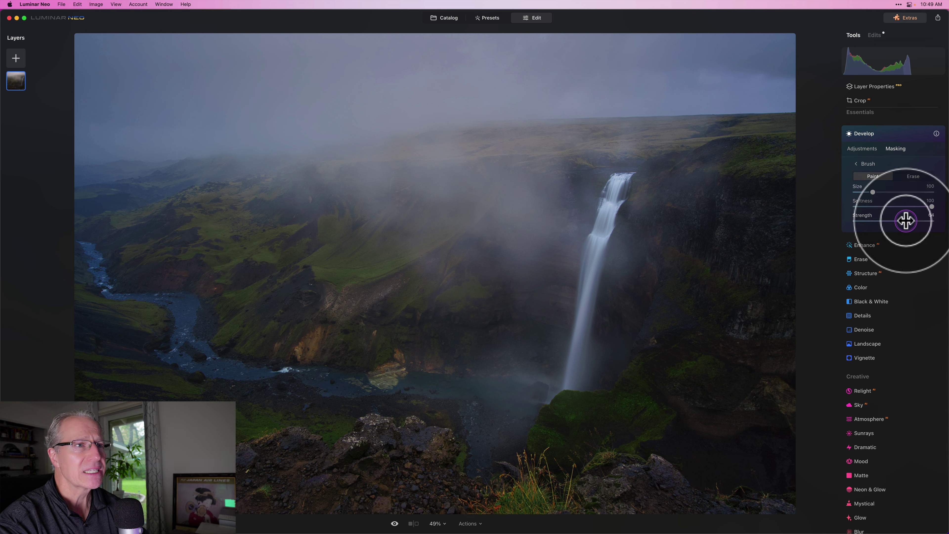
pyautogui.click(905, 221)
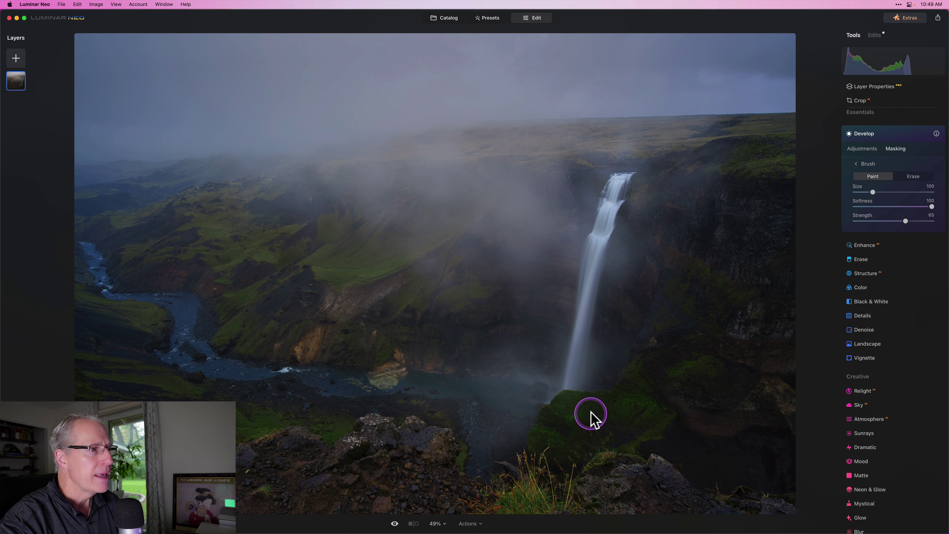
pyautogui.moveTo(589, 415)
pyautogui.mouseDown()
pyautogui.moveTo(622, 404)
pyautogui.moveTo(667, 417)
pyautogui.moveTo(581, 453)
pyautogui.moveTo(585, 412)
pyautogui.moveTo(570, 402)
pyautogui.moveTo(538, 446)
pyautogui.moveTo(564, 451)
pyautogui.moveTo(558, 433)
pyautogui.moveTo(578, 399)
pyautogui.moveTo(641, 412)
pyautogui.moveTo(630, 440)
pyautogui.mouseUp()
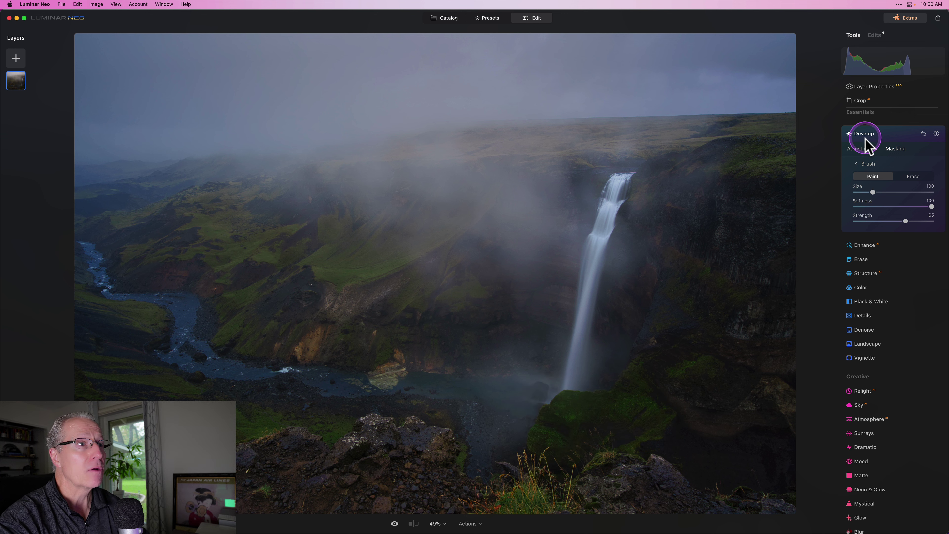
# - Set the mossy rock mask's Exposure to 1.06 and its Tint to 35
pyautogui.click(862, 149)
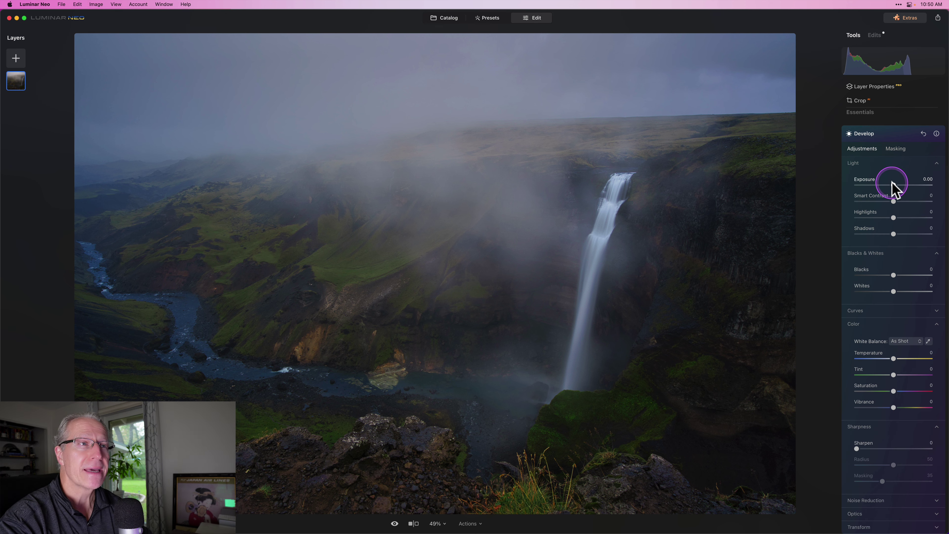
pyautogui.moveTo(894, 185); pyautogui.dragTo(901, 184)
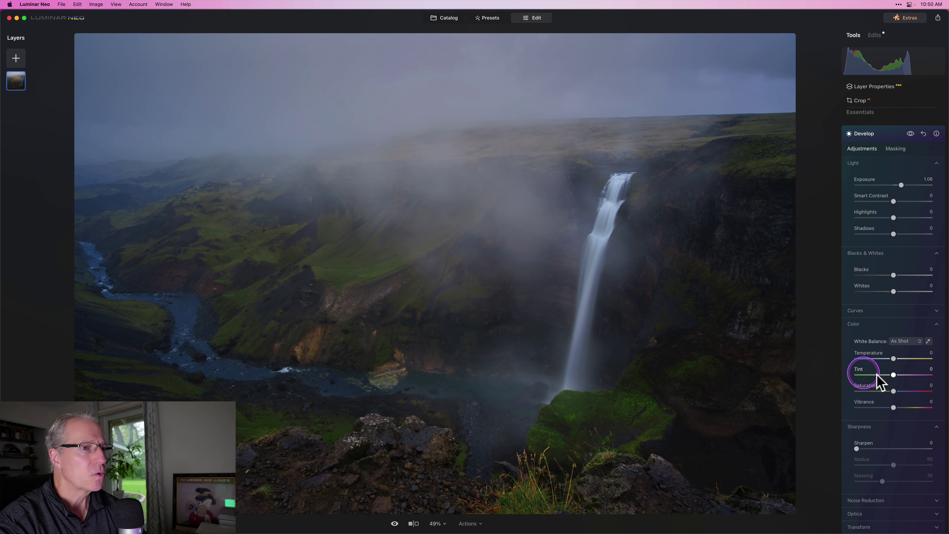
pyautogui.moveTo(894, 375); pyautogui.dragTo(906, 375)
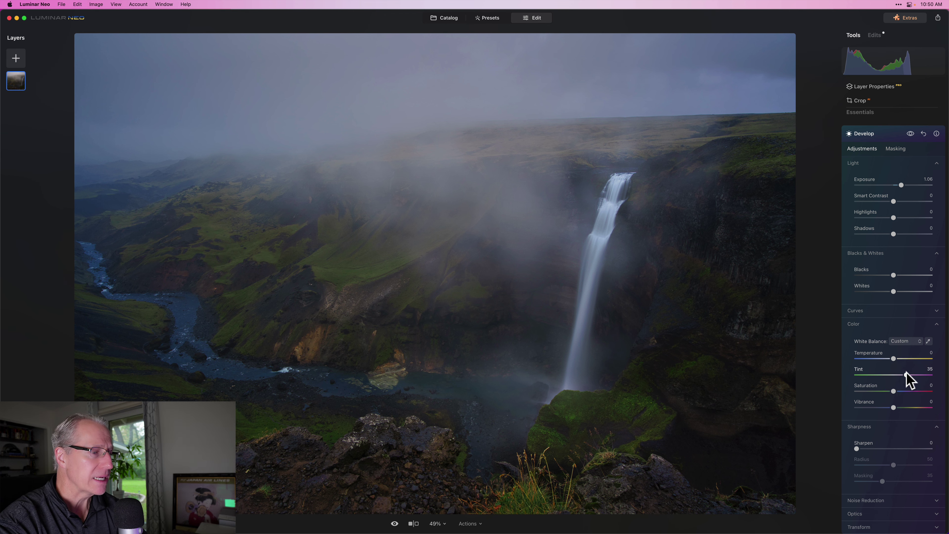
# - Lower the mossy rock mask's Saturation to -10 and Vibrance to -7, and raise its Exposure to 1.18
pyautogui.click(894, 391)
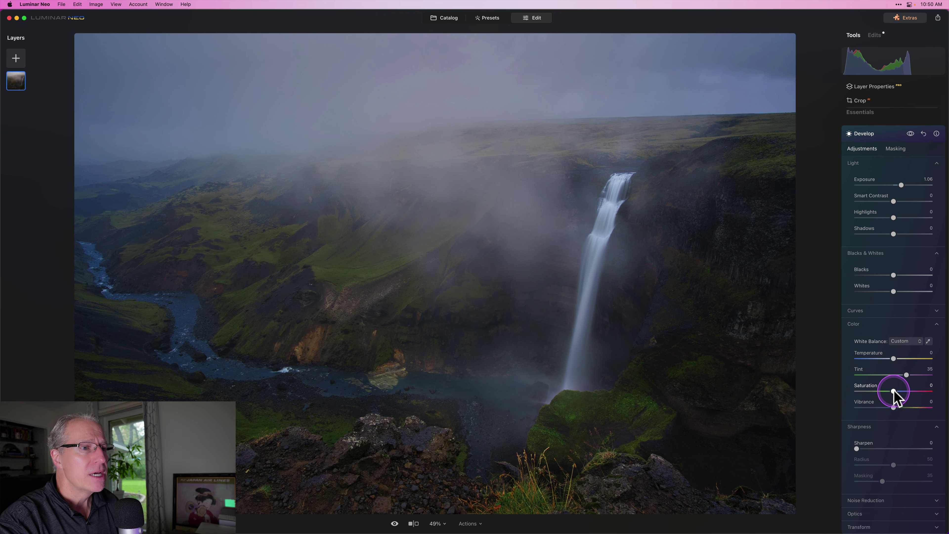
pyautogui.moveTo(893, 391); pyautogui.dragTo(891, 405)
pyautogui.click(894, 406)
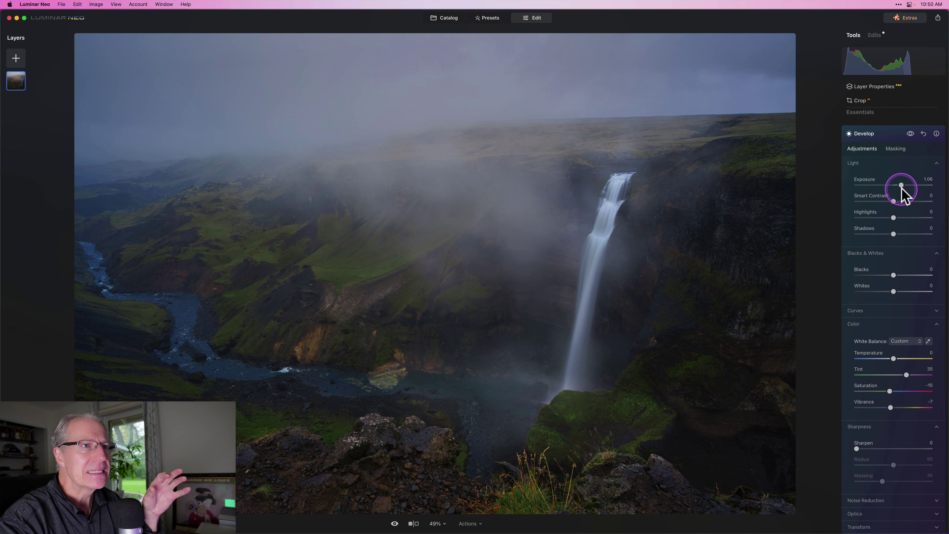
pyautogui.moveTo(901, 185); pyautogui.dragTo(902, 184)
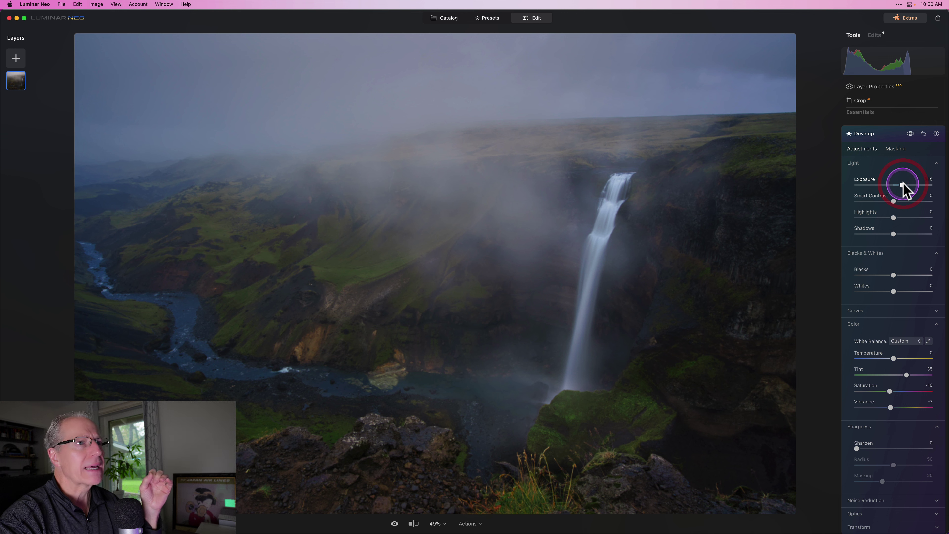
# - Compare the photo with and without the mossy rock's Develop adjustment, and collapse Develop
pyautogui.click(910, 133)
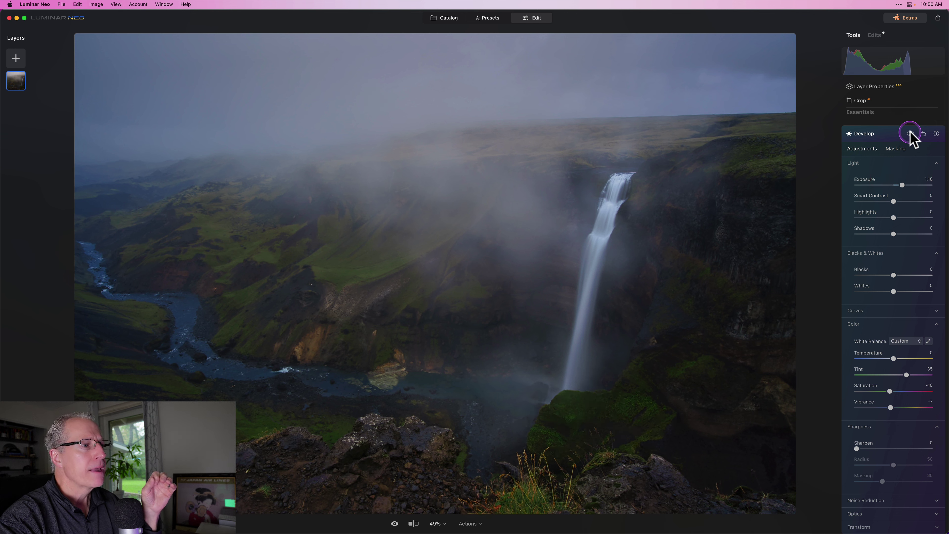
pyautogui.click(910, 133)
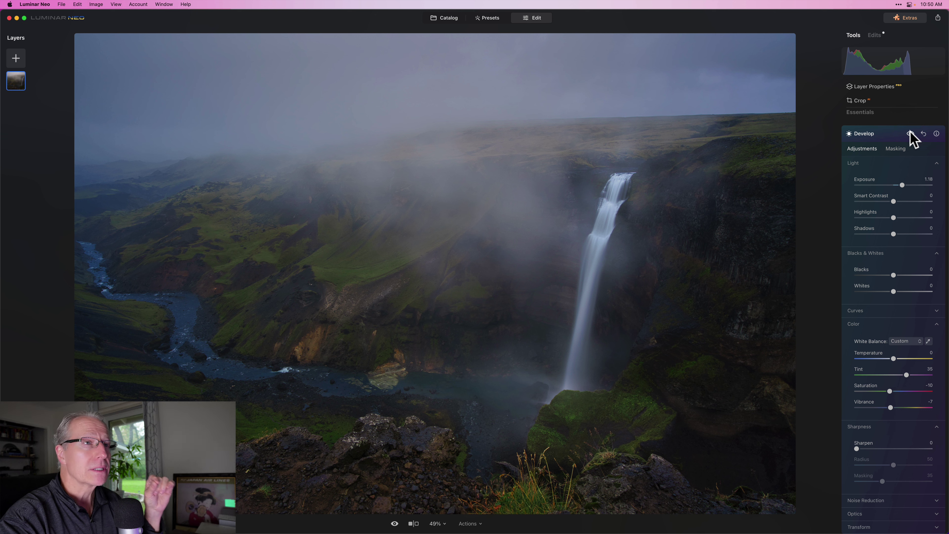
pyautogui.click(892, 135)
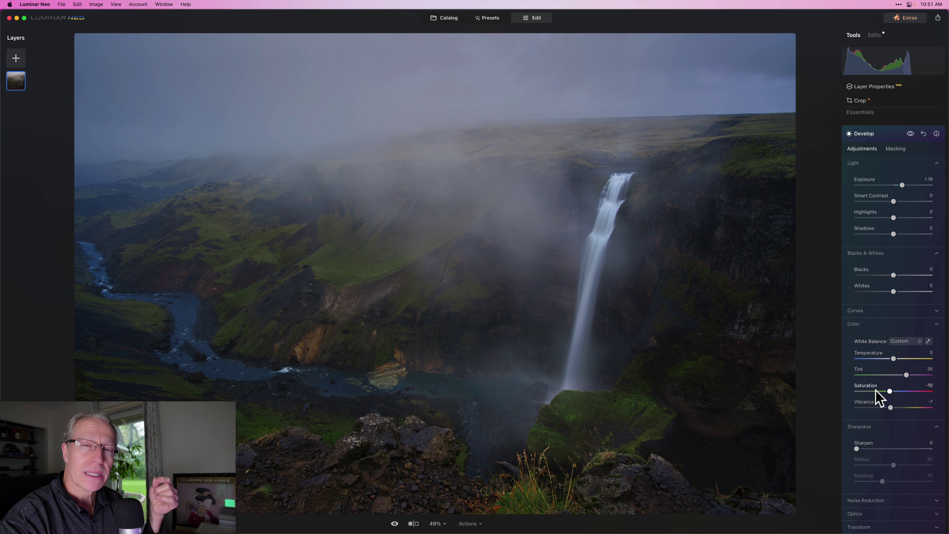
pyautogui.click(888, 135)
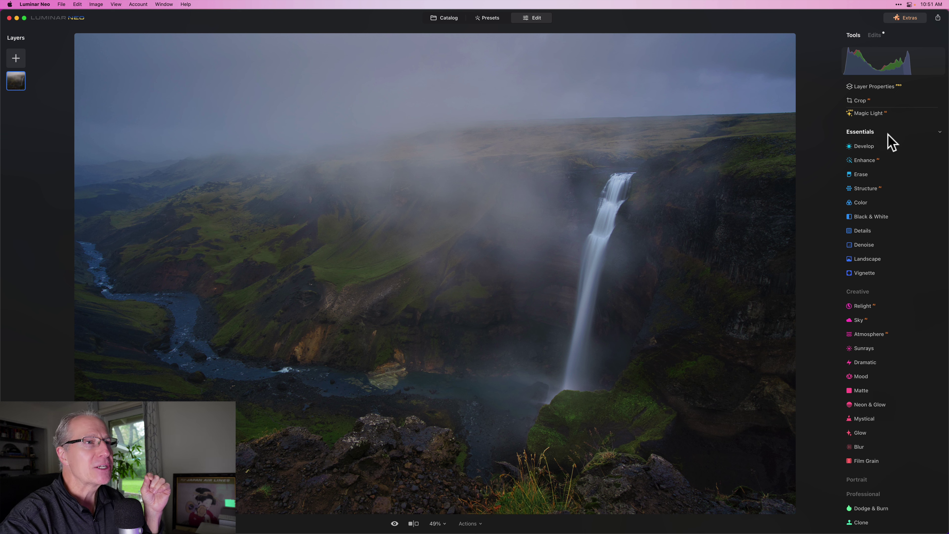
# - Add a radial gradient mask to Enhance centred beside the waterfall, narrow it into an ellipse and tilt it along the falls
pyautogui.click(877, 160)
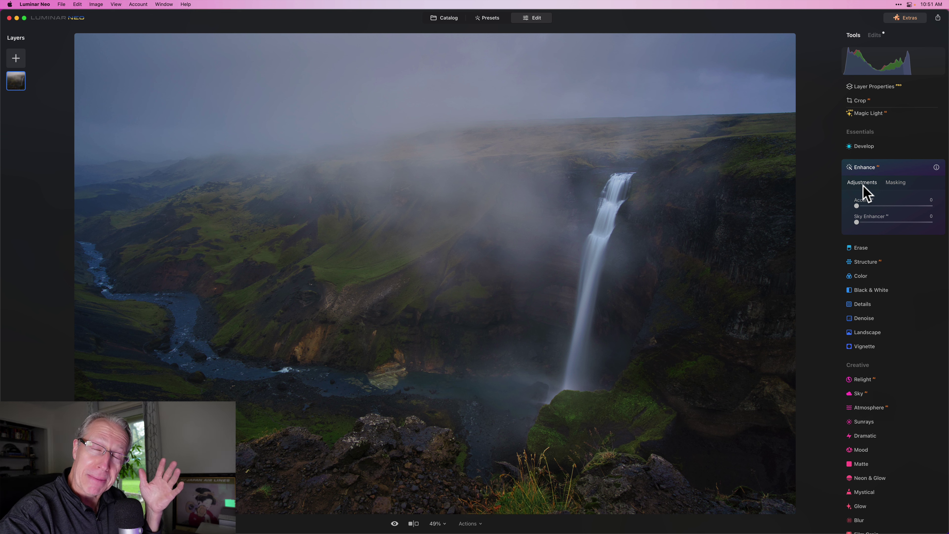
pyautogui.click(896, 183)
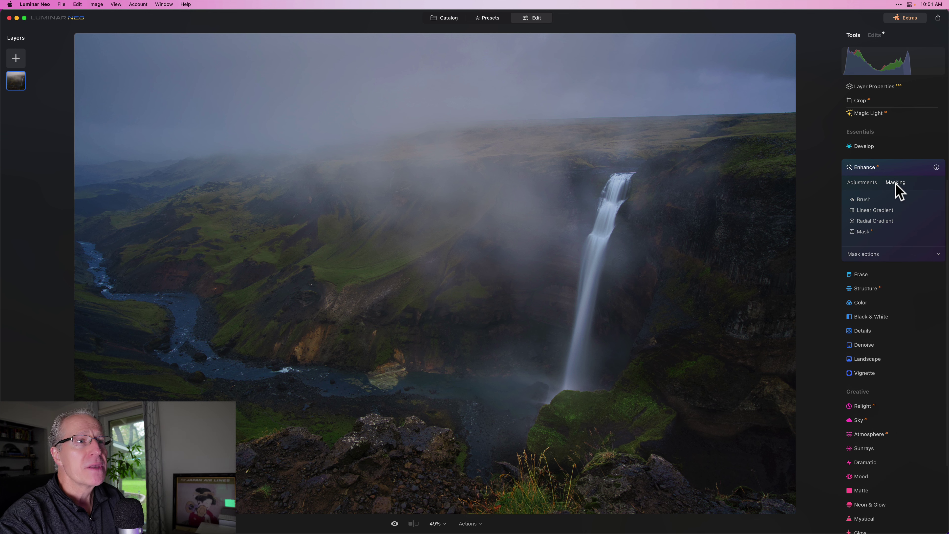
pyautogui.click(874, 221)
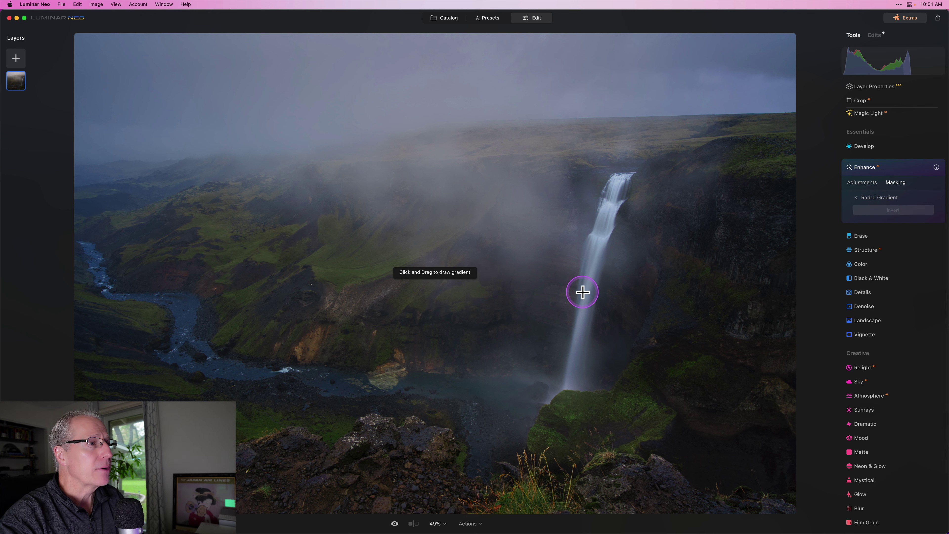
pyautogui.moveTo(582, 292); pyautogui.dragTo(602, 358)
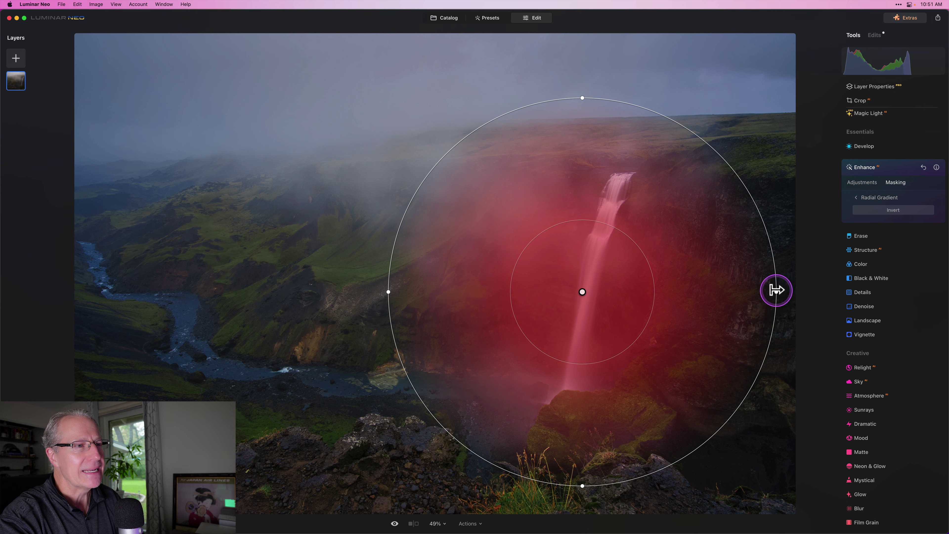
pyautogui.moveTo(776, 291); pyautogui.dragTo(735, 291)
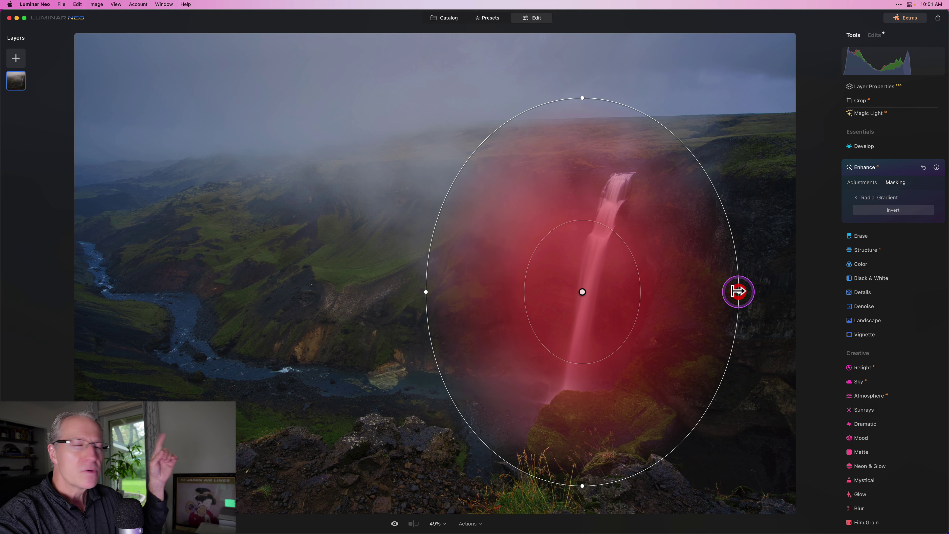
pyautogui.moveTo(759, 254); pyautogui.dragTo(754, 313)
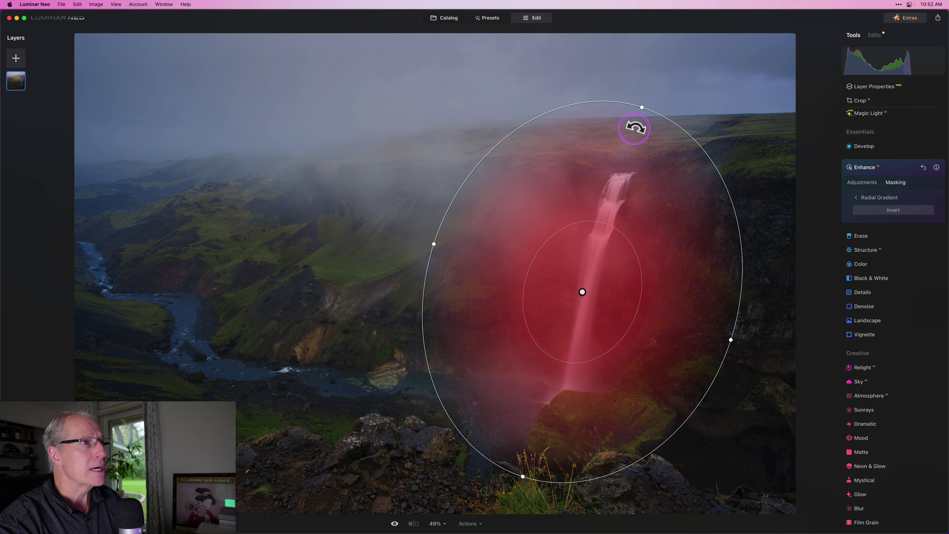
pyautogui.moveTo(438, 241); pyautogui.dragTo(456, 266)
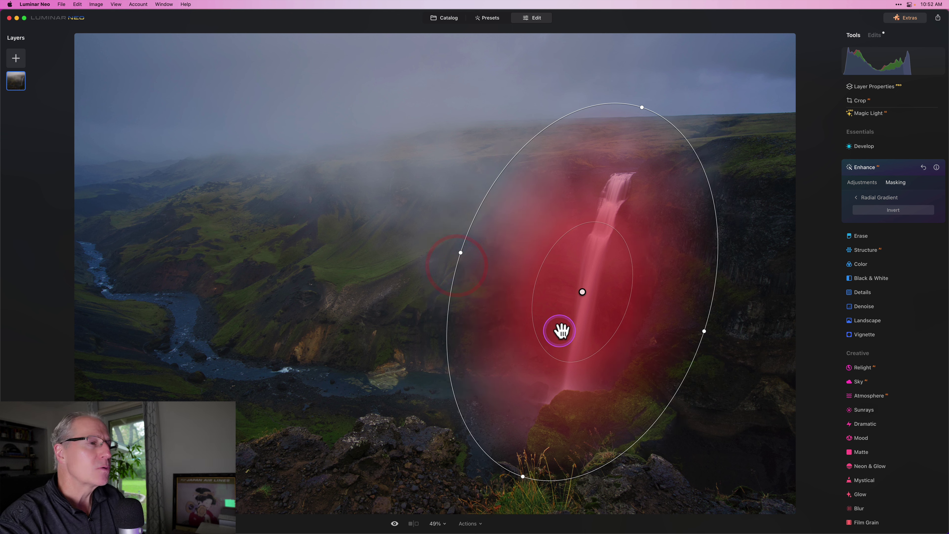
# - Resize and reposition the ellipse's outer and inner rings so the radial mask covers the waterfall and the mossy rock below
pyautogui.moveTo(562, 361); pyautogui.dragTo(559, 371)
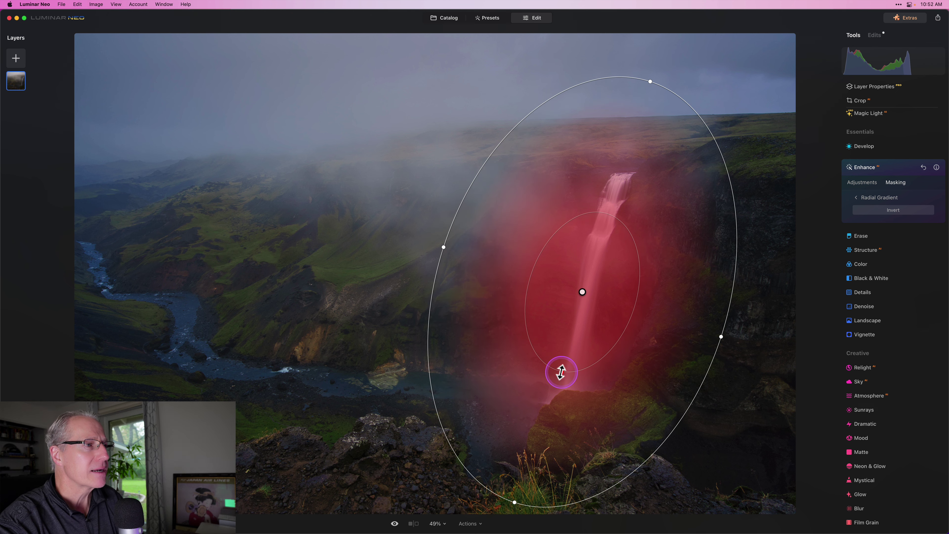
pyautogui.moveTo(582, 294); pyautogui.dragTo(565, 333)
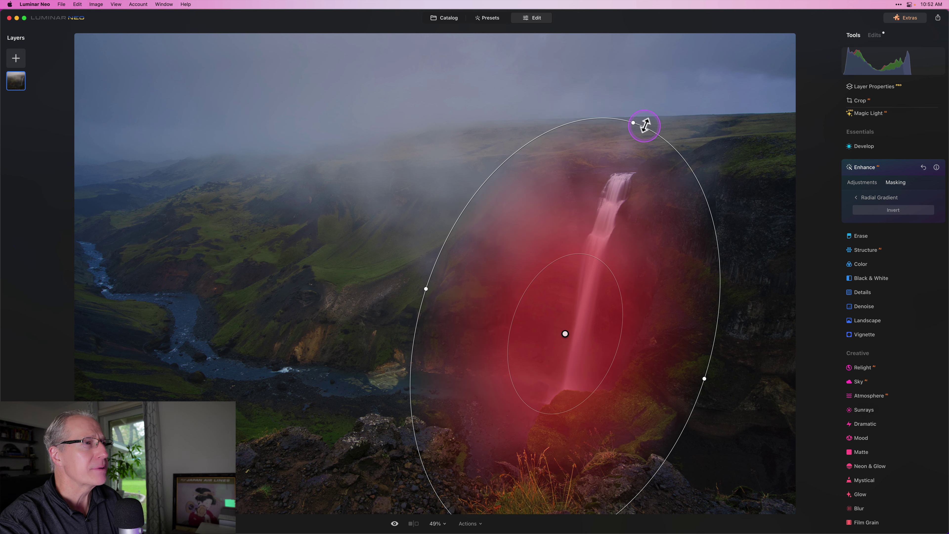
pyautogui.moveTo(642, 124); pyautogui.dragTo(616, 174)
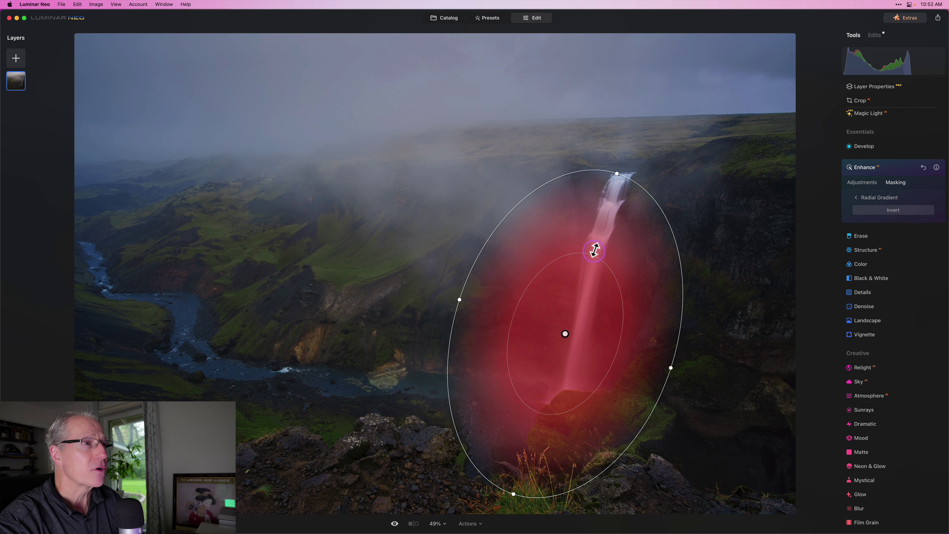
pyautogui.moveTo(594, 250); pyautogui.dragTo(598, 233)
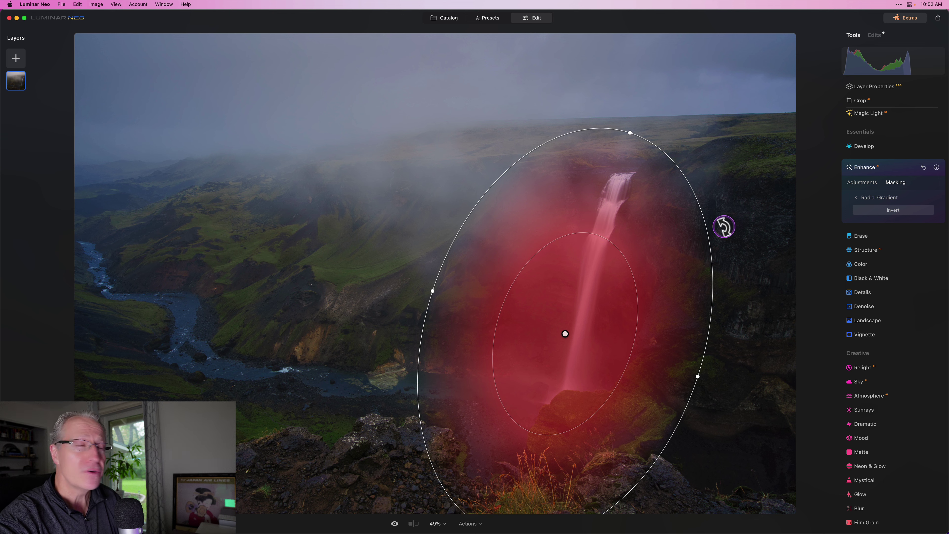
pyautogui.moveTo(724, 226); pyautogui.dragTo(721, 230)
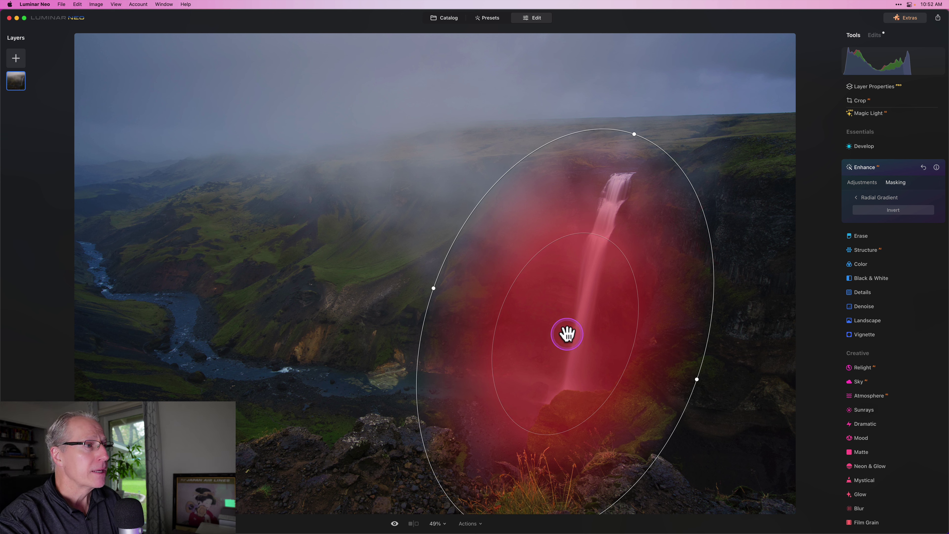
pyautogui.moveTo(567, 334); pyautogui.dragTo(574, 330)
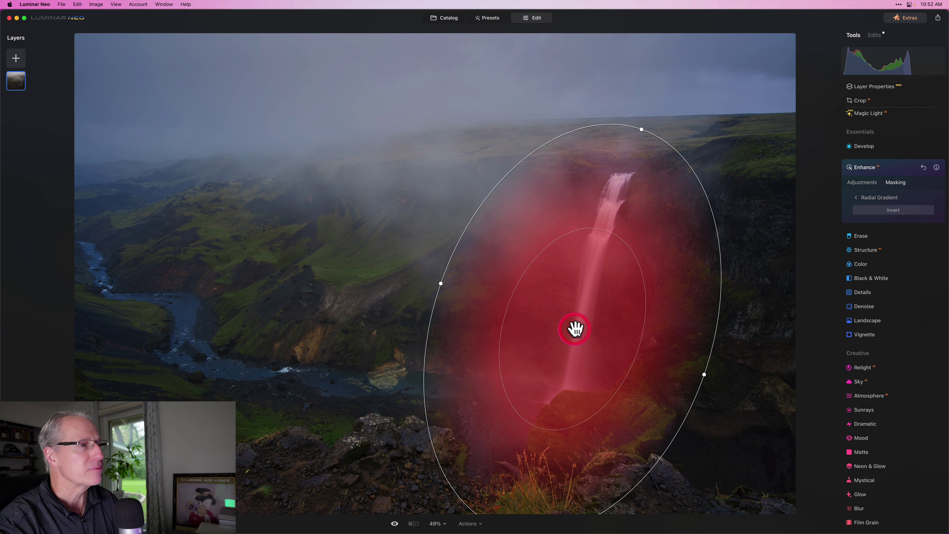
# - Set Enhance's Accent to 32 for the radially masked waterfall area
pyautogui.click(861, 182)
pyautogui.click(874, 207)
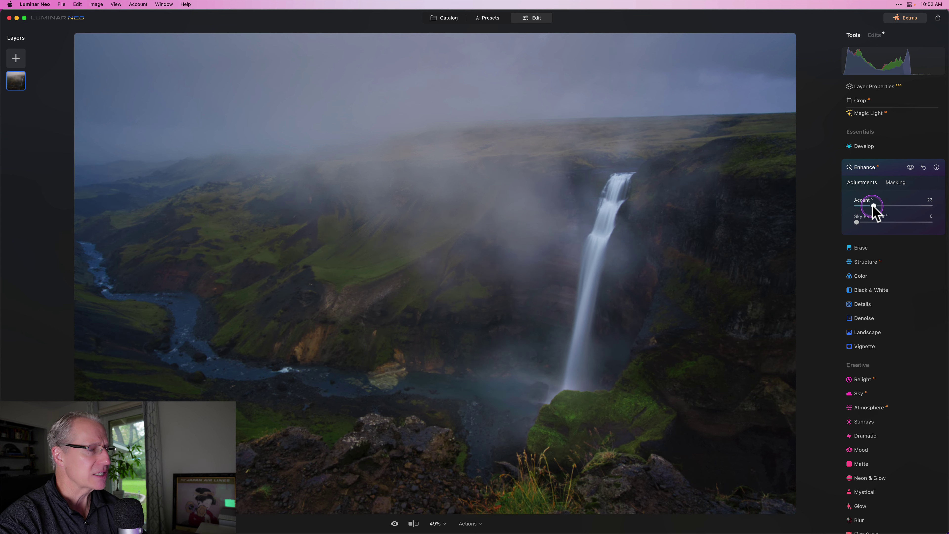
pyautogui.moveTo(873, 206); pyautogui.dragTo(880, 208)
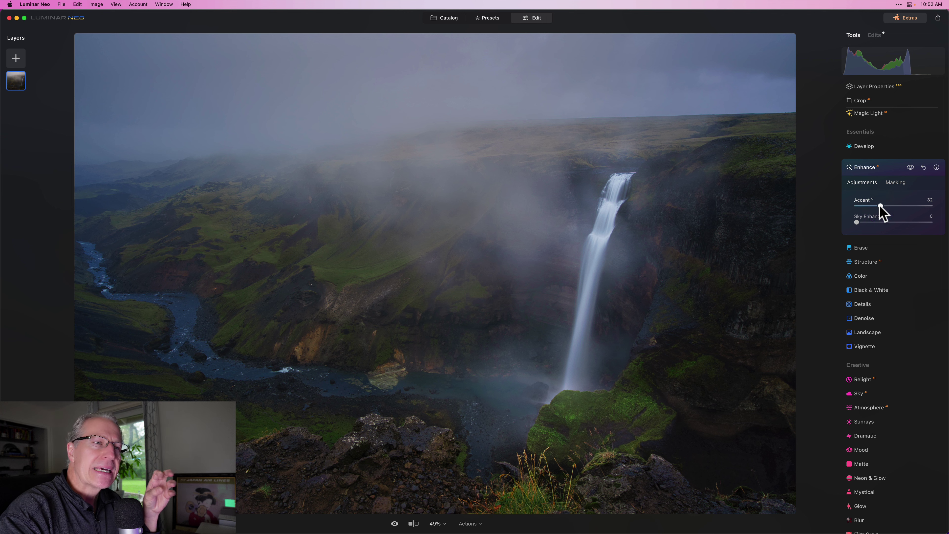
pyautogui.click(880, 206)
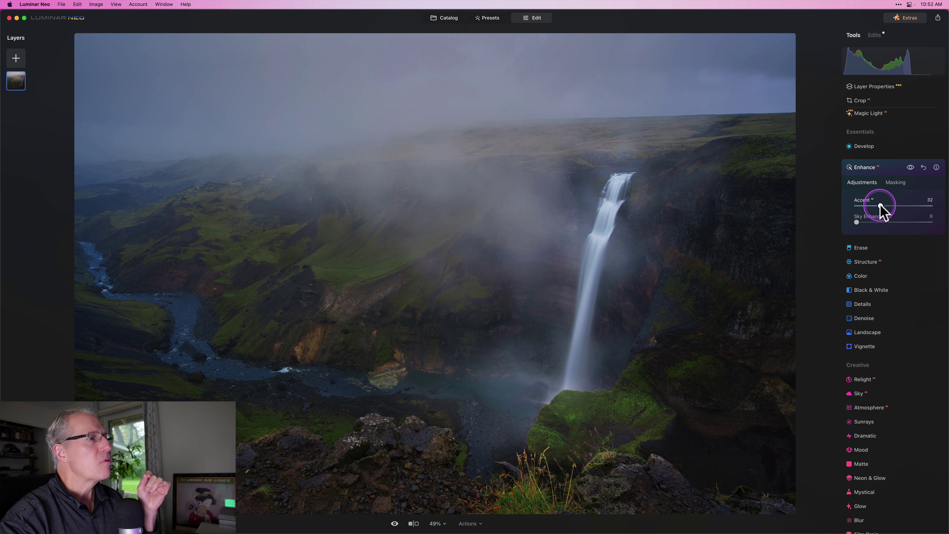
# - Compare the waterfall area with and without the Enhance adjustment, and collapse Enhance
pyautogui.click(911, 166)
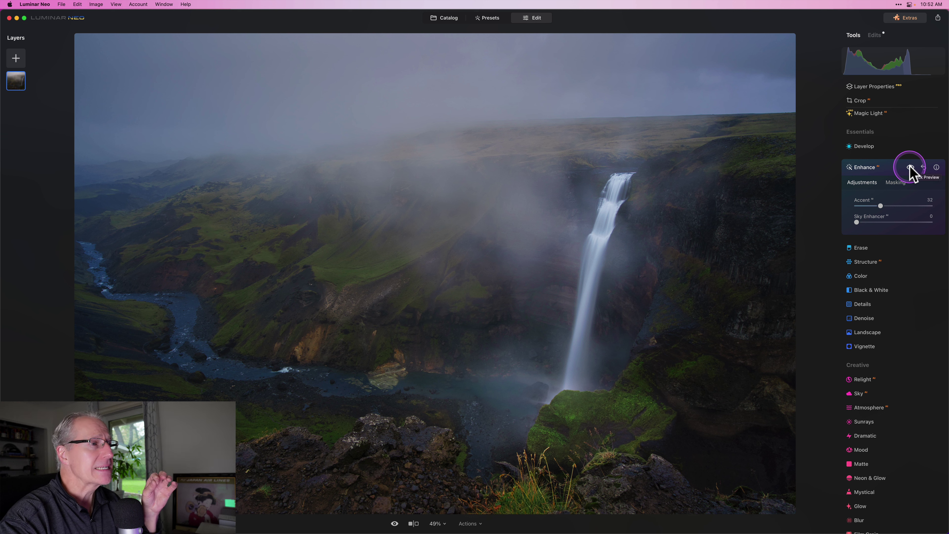
pyautogui.click(910, 167)
pyautogui.click(910, 167)
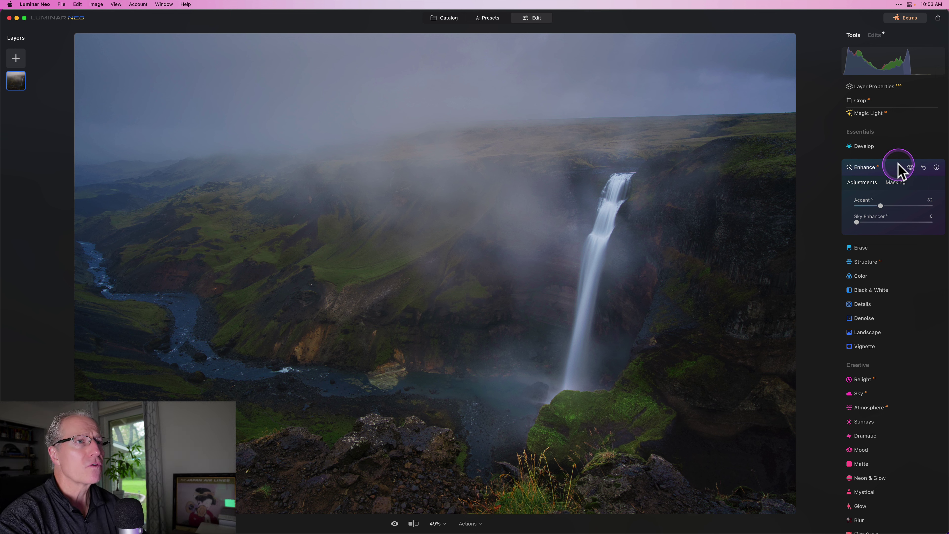
pyautogui.click(911, 168)
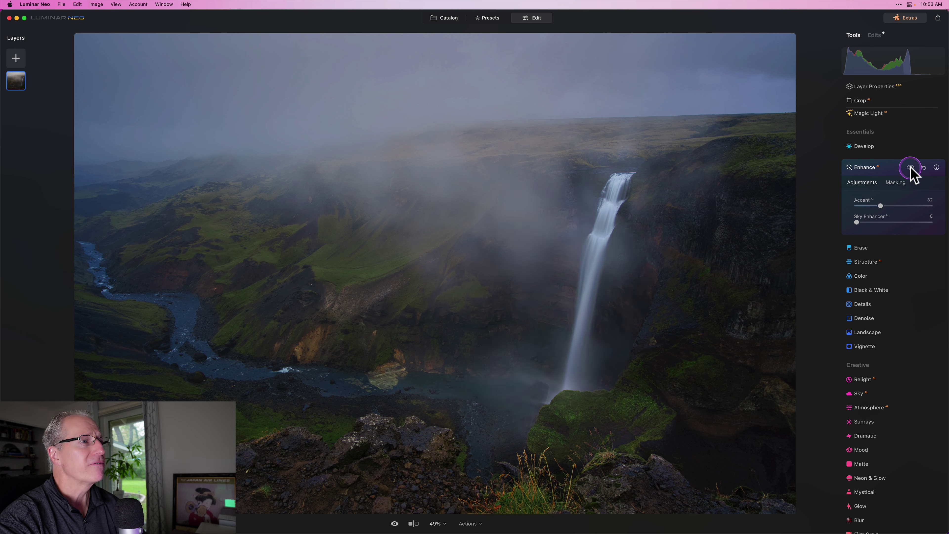
pyautogui.click(910, 168)
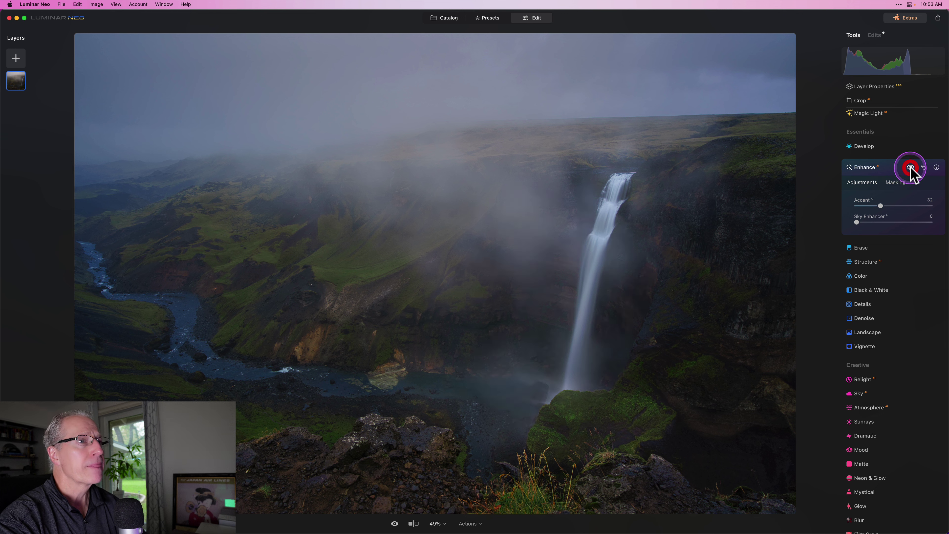
pyautogui.click(887, 167)
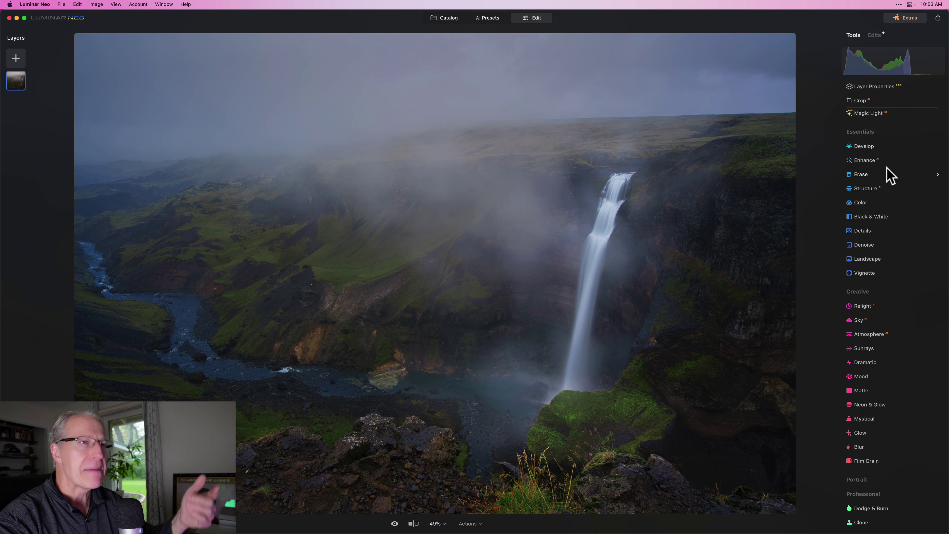
pyautogui.click(887, 168)
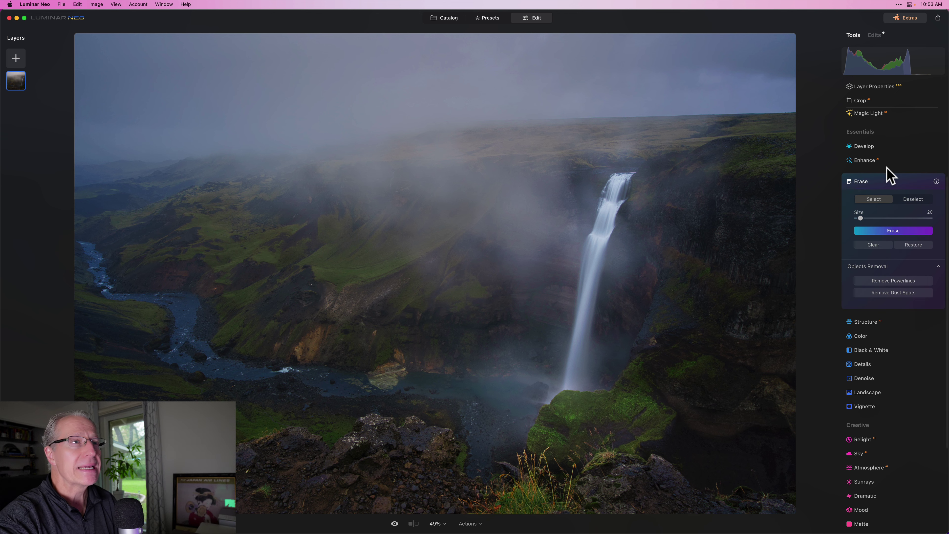
pyautogui.click(889, 178)
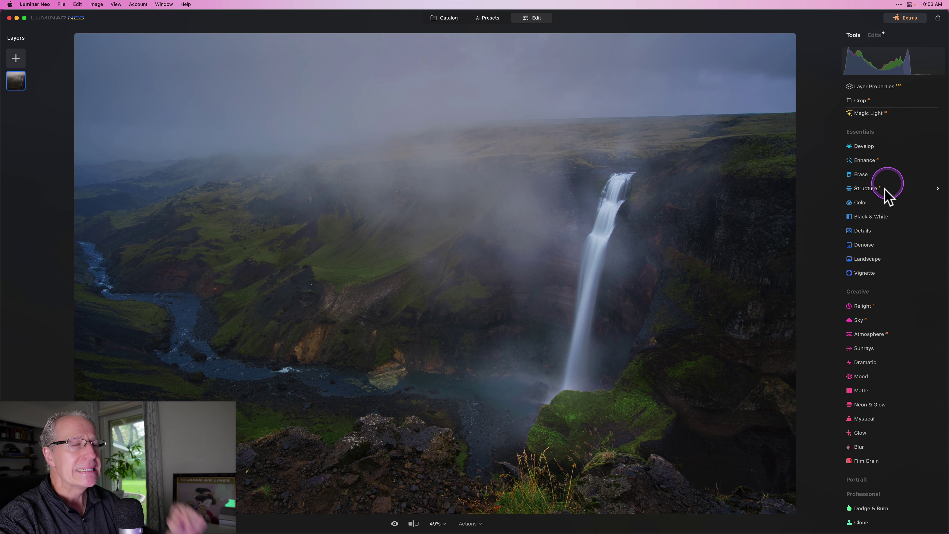
pyautogui.click(869, 226)
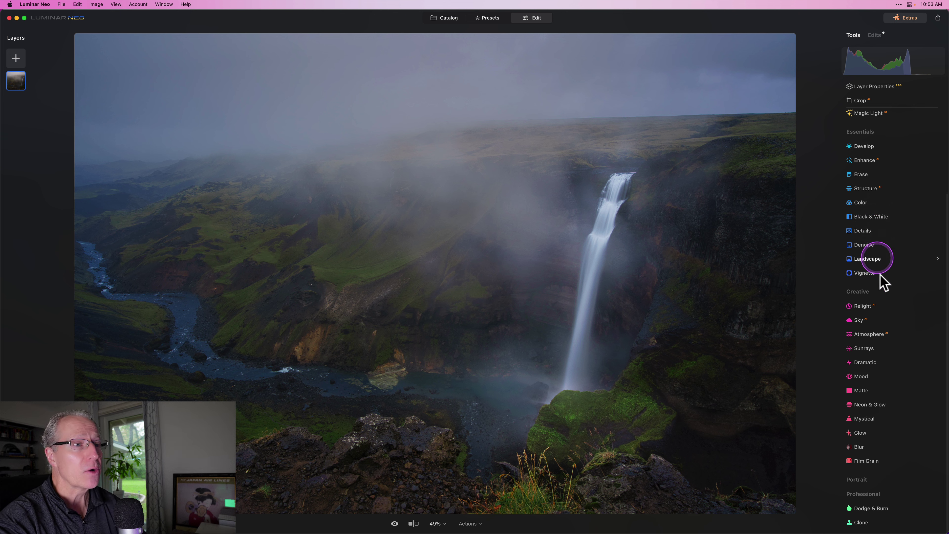
# - Start an Atmosphere adjustment and set its mode to Mist
pyautogui.click(882, 335)
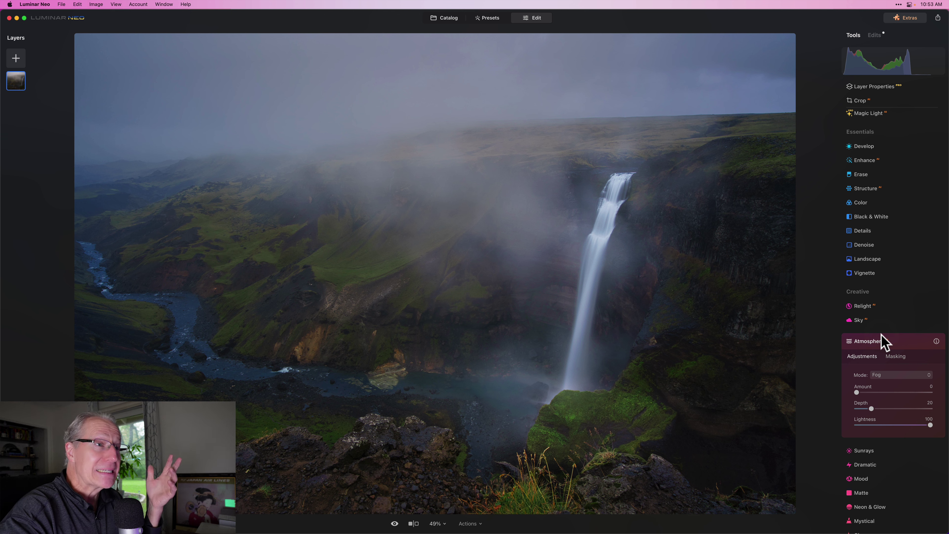
pyautogui.scroll(-2, 880, 374)
pyautogui.scroll(-3, 879, 371)
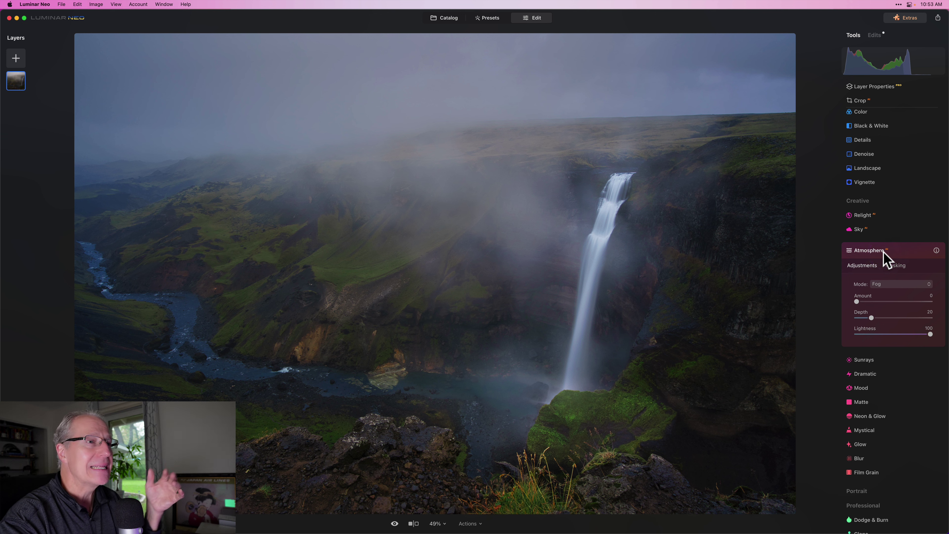
pyautogui.click(889, 285)
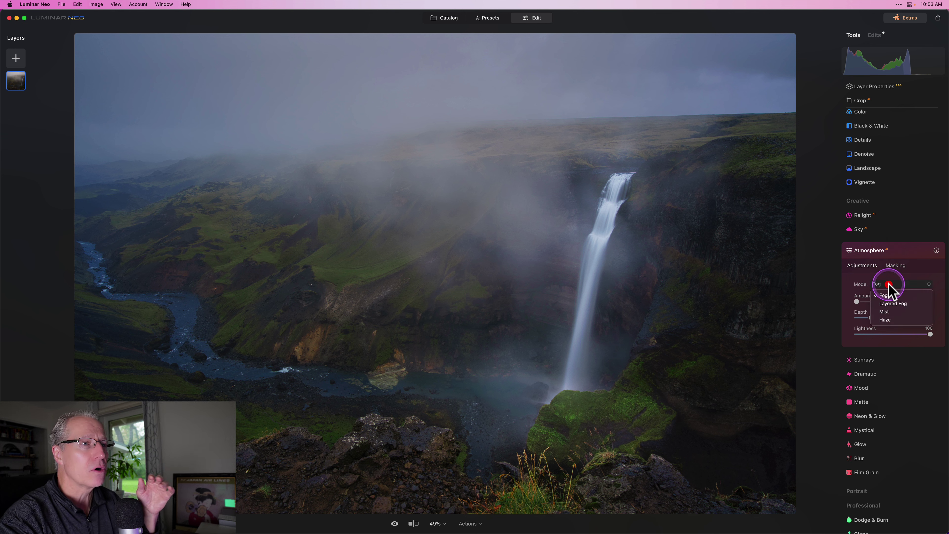
pyautogui.click(885, 312)
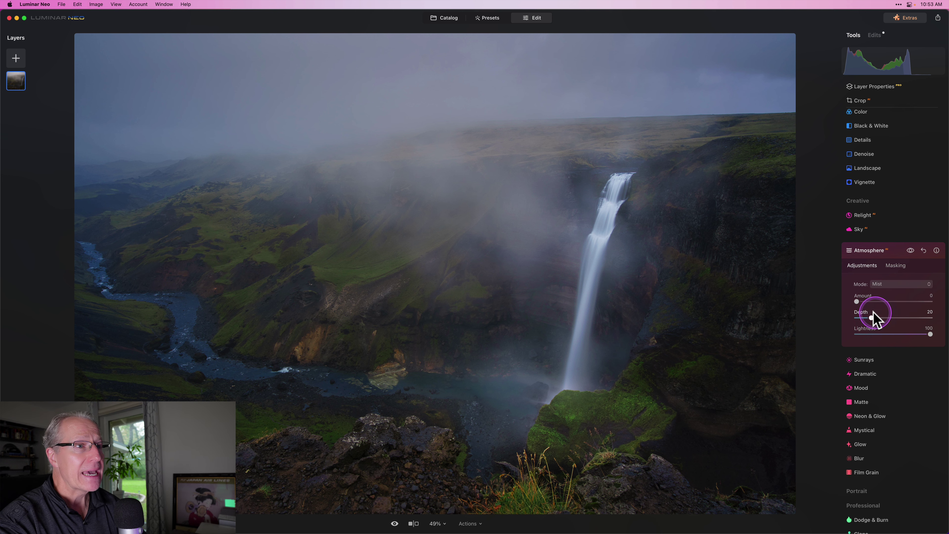
# - Set the Atmosphere mist's Amount to 28 and compare the photo with and without it
pyautogui.click(871, 301)
pyautogui.moveTo(871, 300); pyautogui.dragTo(876, 301)
pyautogui.click(876, 301)
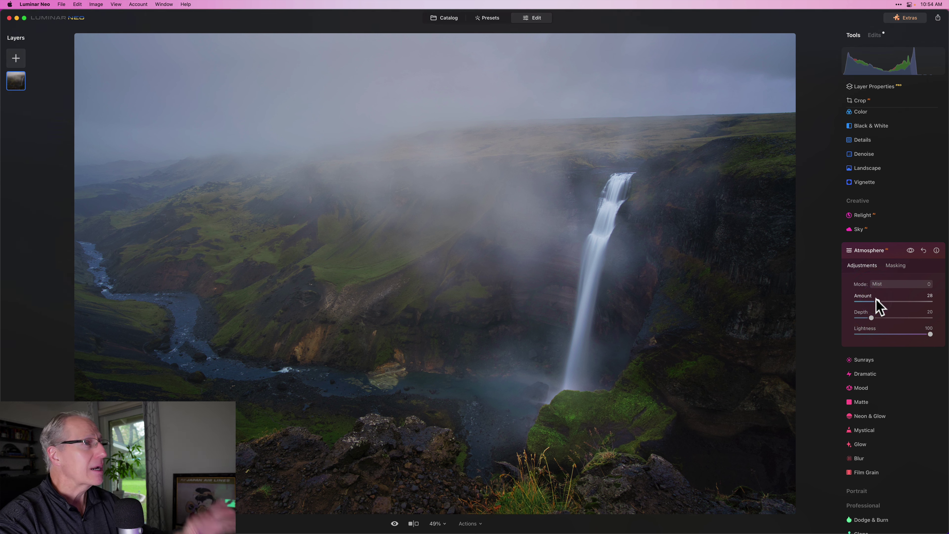
pyautogui.click(911, 251)
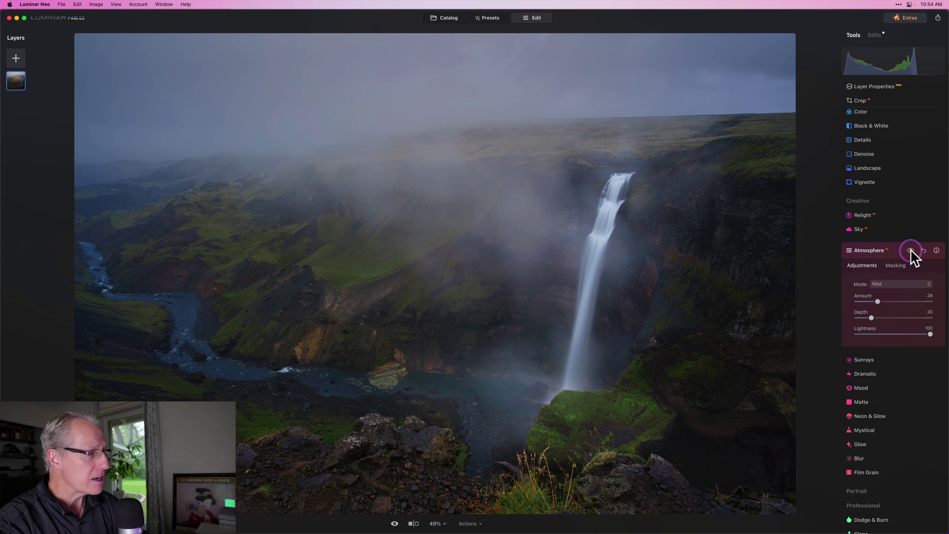
pyautogui.click(910, 251)
# - Brush an Atmosphere mask at size 148 over the waterfall, the fog beside it and the misty hills across the valley
pyautogui.click(897, 265)
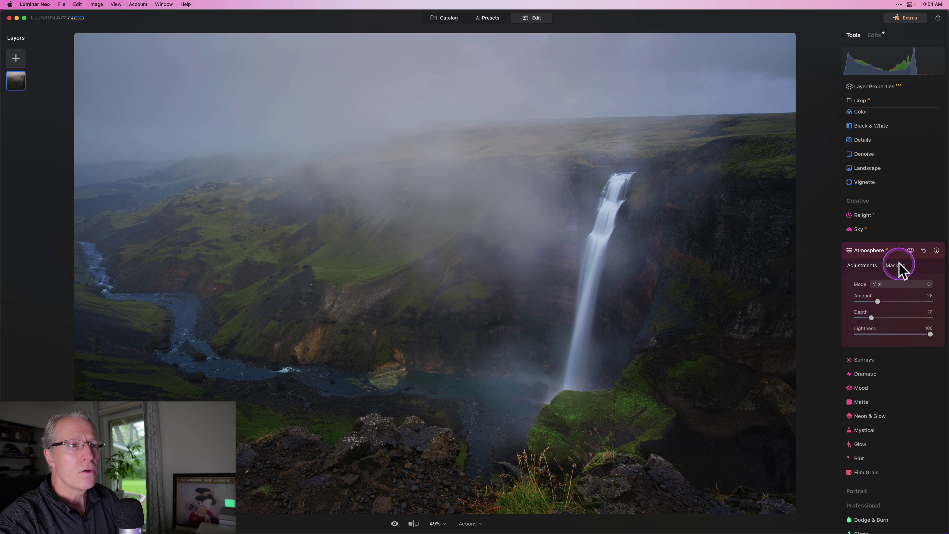
pyautogui.click(859, 283)
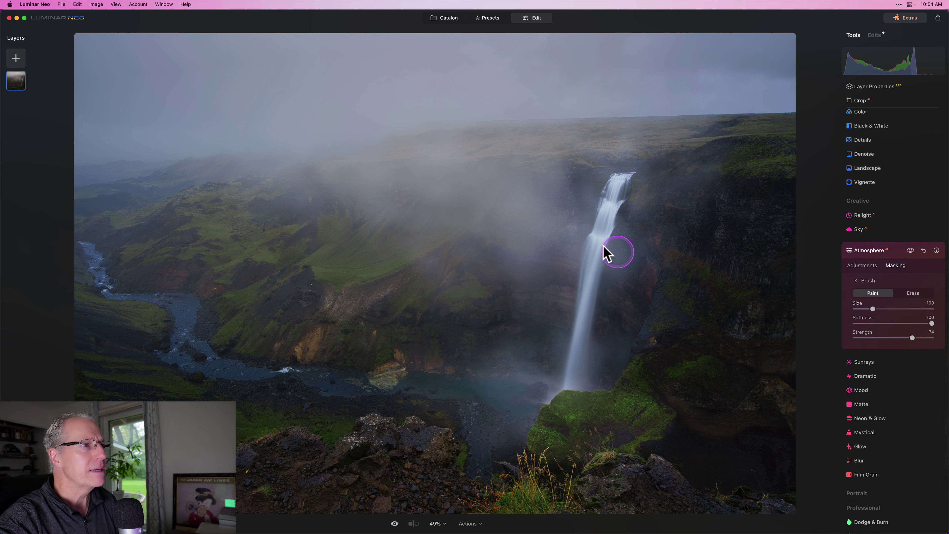
pyautogui.press(']')
pyautogui.press(']')
pyautogui.press(']')
pyautogui.press(']')
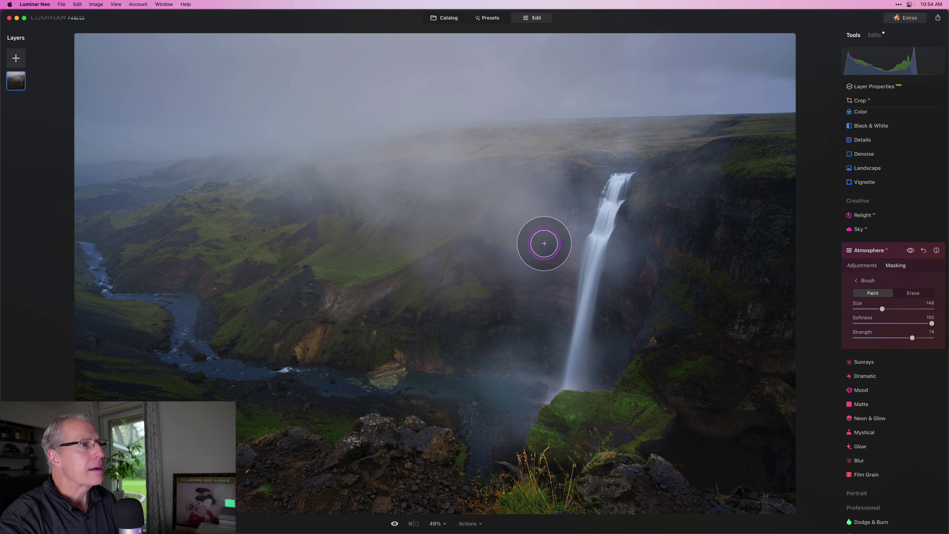
pyautogui.moveTo(557, 204)
pyautogui.mouseDown()
pyautogui.moveTo(620, 182)
pyautogui.moveTo(619, 246)
pyautogui.moveTo(631, 277)
pyautogui.moveTo(589, 345)
pyautogui.moveTo(565, 363)
pyautogui.moveTo(513, 390)
pyautogui.moveTo(480, 386)
pyautogui.moveTo(435, 362)
pyautogui.moveTo(522, 342)
pyautogui.moveTo(536, 297)
pyautogui.moveTo(562, 271)
pyautogui.moveTo(524, 222)
pyautogui.moveTo(444, 175)
pyautogui.moveTo(360, 180)
pyautogui.mouseUp()
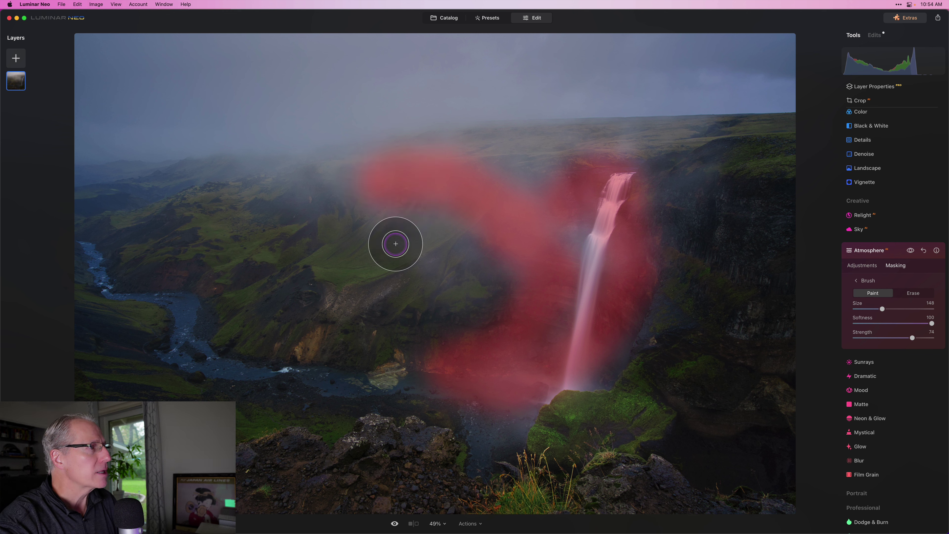
pyautogui.moveTo(286, 220)
pyautogui.mouseDown()
pyautogui.moveTo(323, 182)
pyautogui.moveTo(271, 182)
pyautogui.mouseUp()
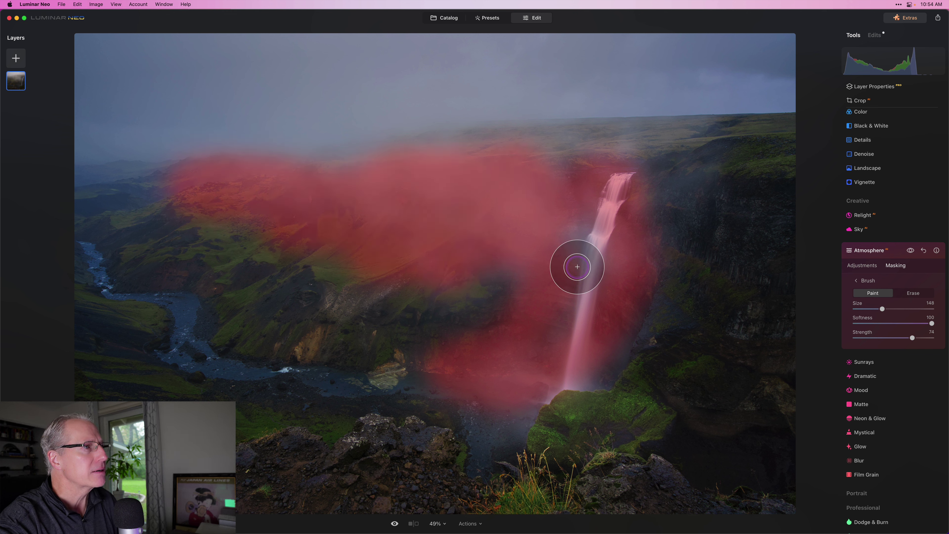
pyautogui.moveTo(577, 266)
pyautogui.mouseDown()
pyautogui.moveTo(547, 300)
pyautogui.moveTo(559, 352)
pyautogui.moveTo(608, 351)
pyautogui.moveTo(585, 366)
pyautogui.moveTo(657, 264)
pyautogui.moveTo(662, 235)
pyautogui.moveTo(646, 176)
pyautogui.moveTo(685, 194)
pyautogui.moveTo(634, 305)
pyautogui.moveTo(663, 314)
pyautogui.moveTo(449, 354)
pyautogui.mouseUp()
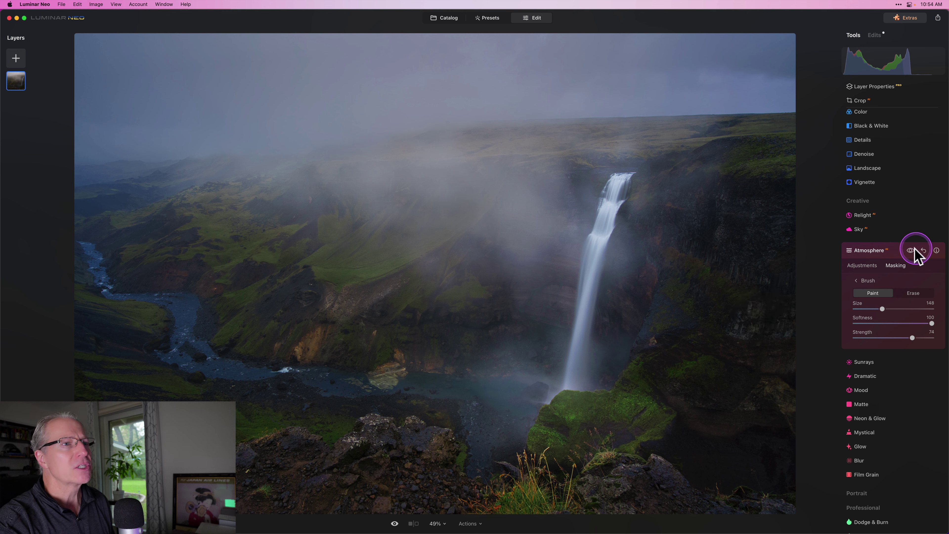
# - Compare the photo with and without the masked Atmosphere mist, examining the waterfall and the foggy valley
pyautogui.click(911, 251)
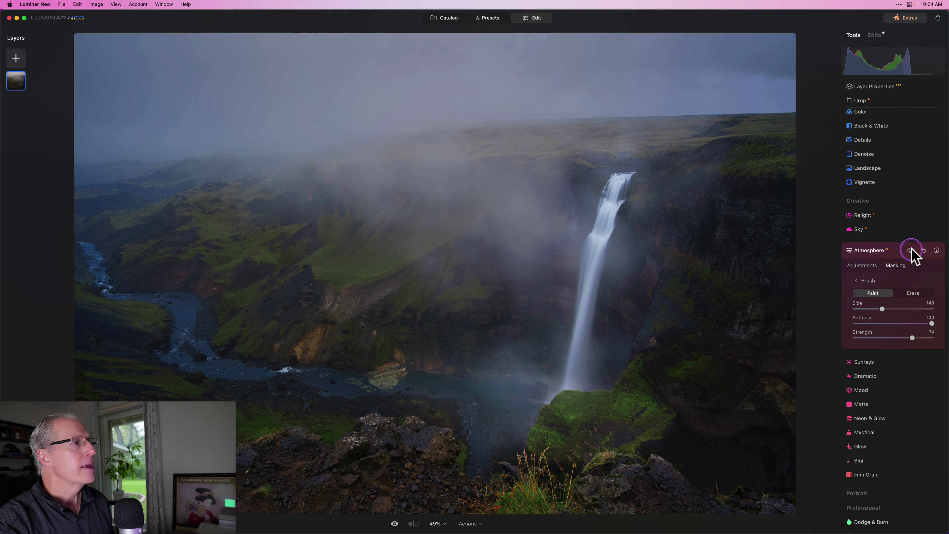
pyautogui.click(910, 250)
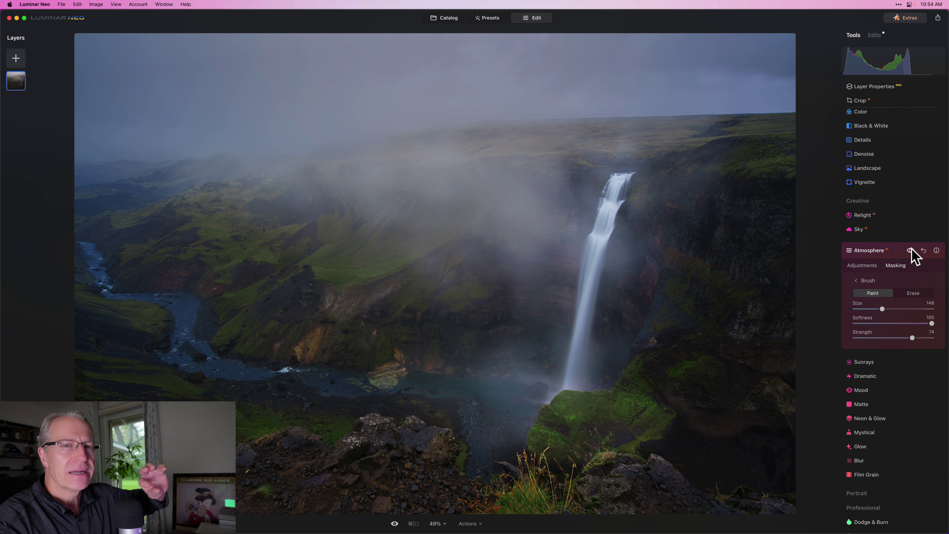
pyautogui.click(911, 250)
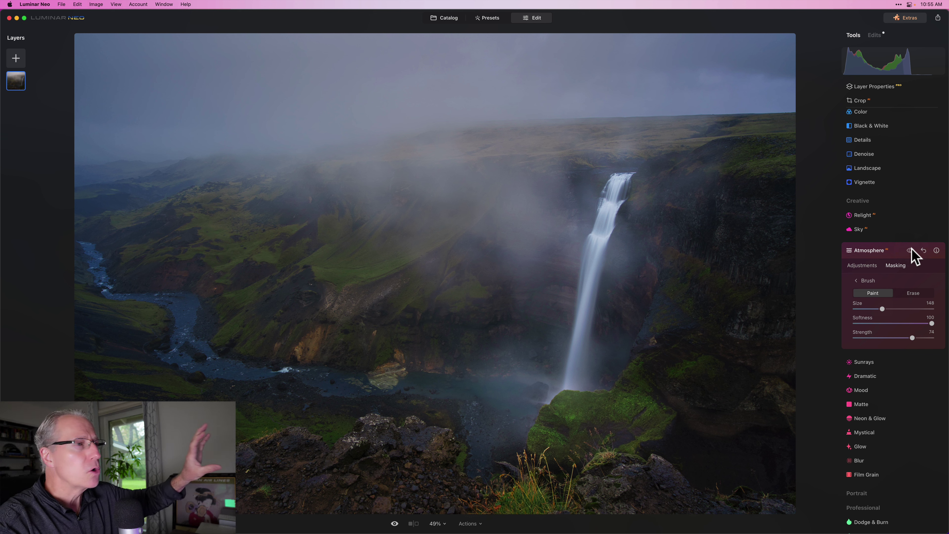
pyautogui.click(911, 250)
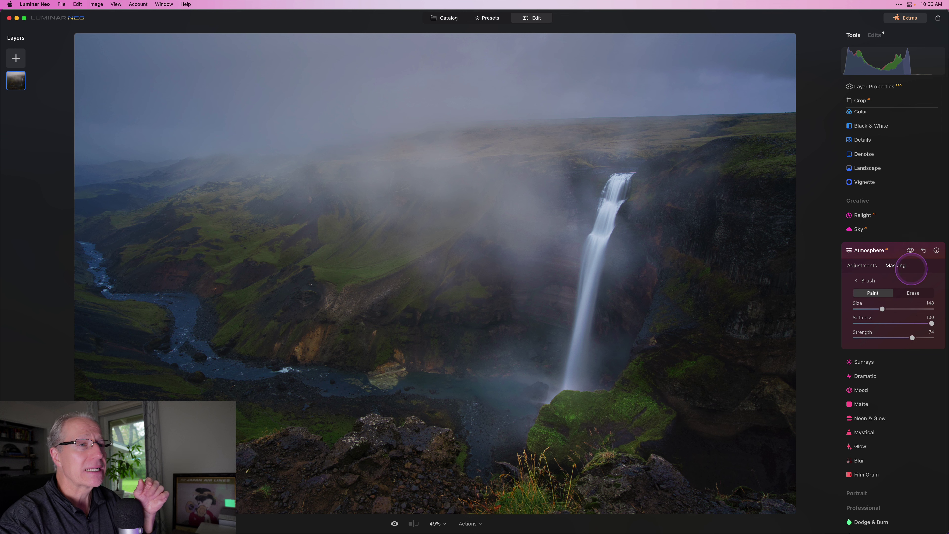
pyautogui.click(931, 324)
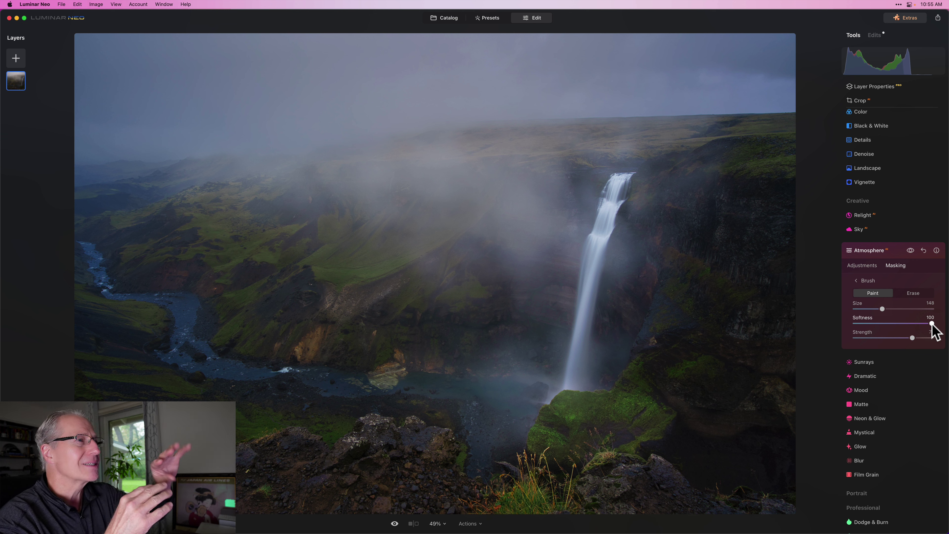
pyautogui.click(911, 250)
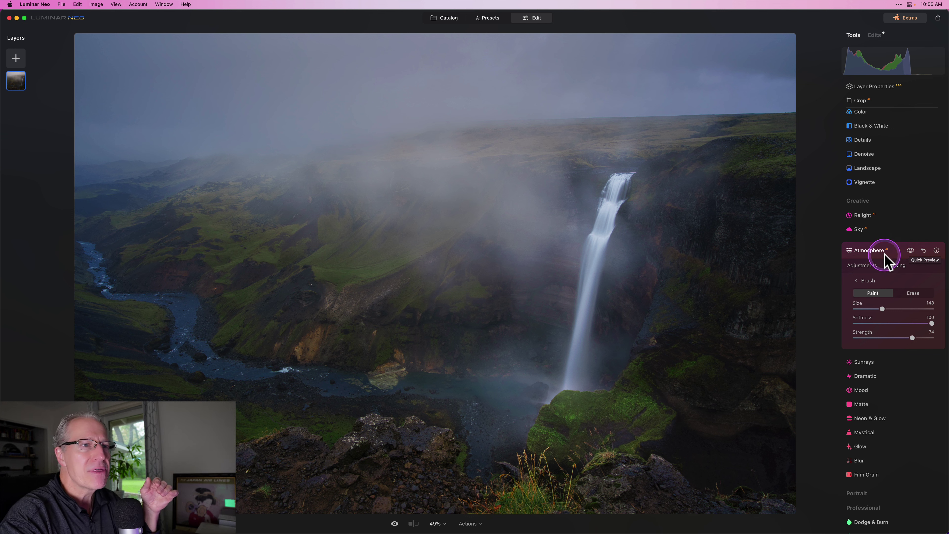
pyautogui.click(911, 250)
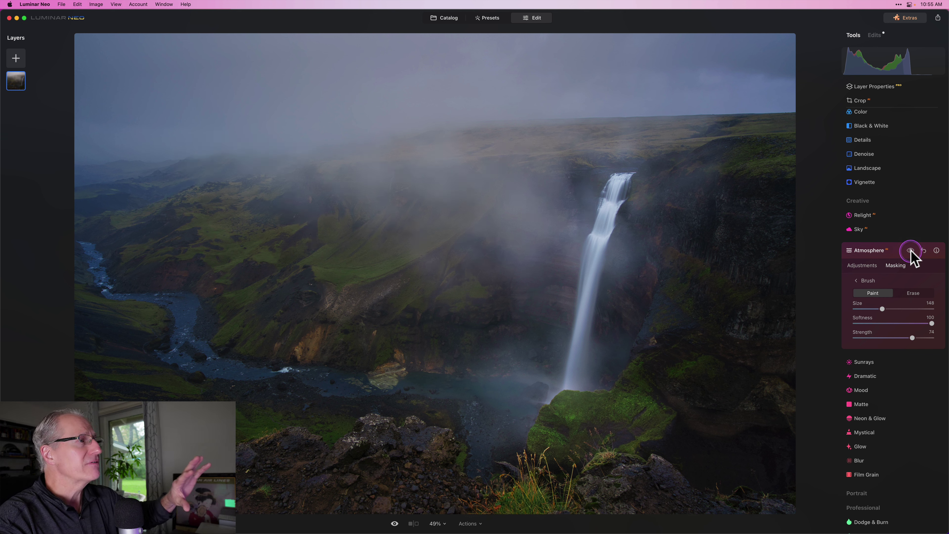
pyautogui.click(910, 251)
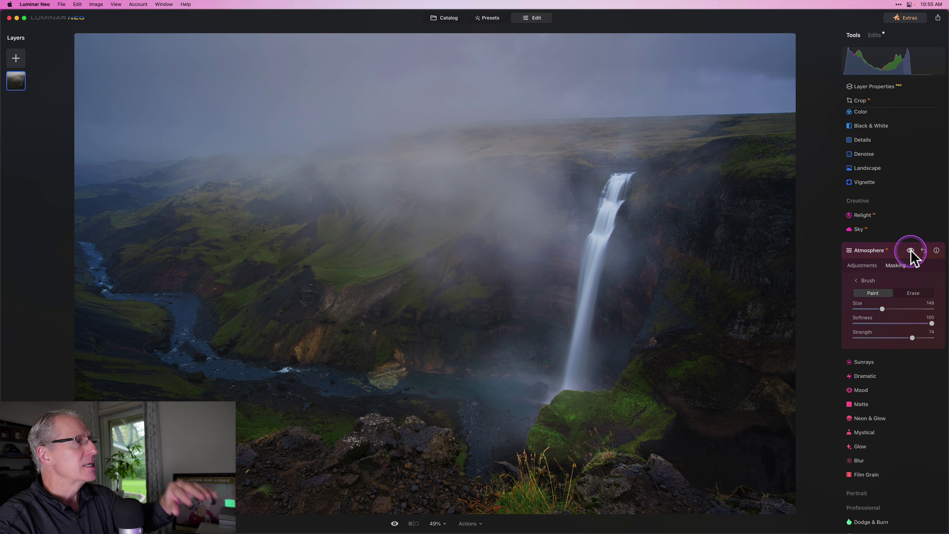
pyautogui.click(911, 251)
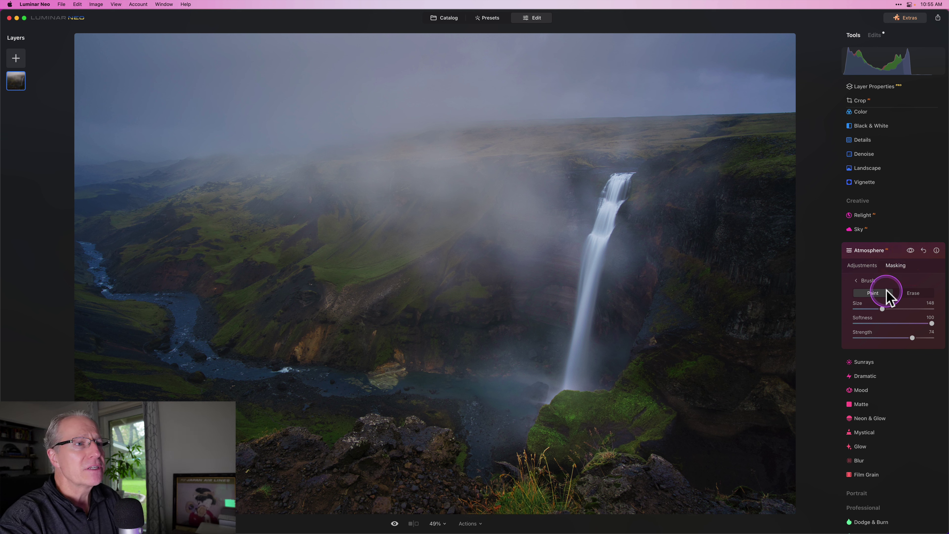
# - Set the masked Atmosphere mist's Amount to 24 and collapse Atmosphere
pyautogui.click(881, 304)
pyautogui.click(863, 265)
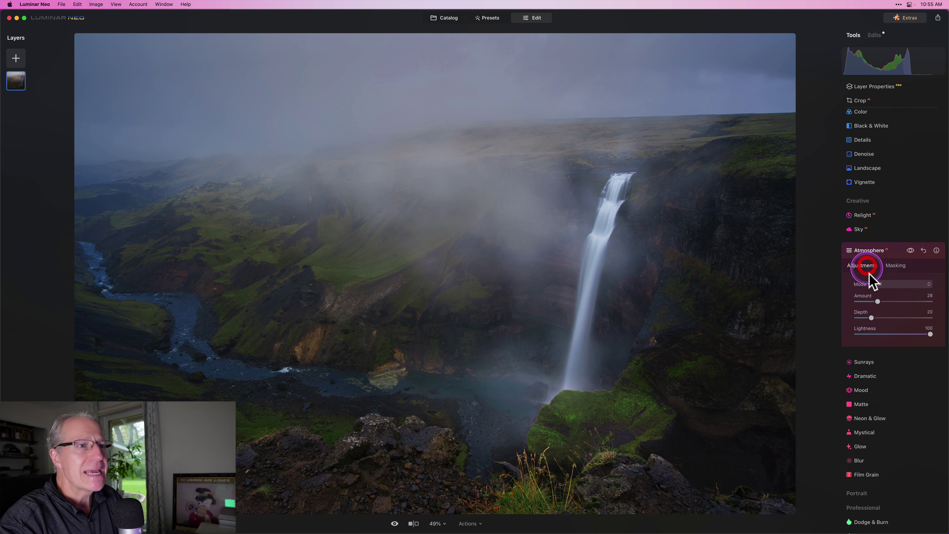
pyautogui.moveTo(877, 299); pyautogui.dragTo(873, 300)
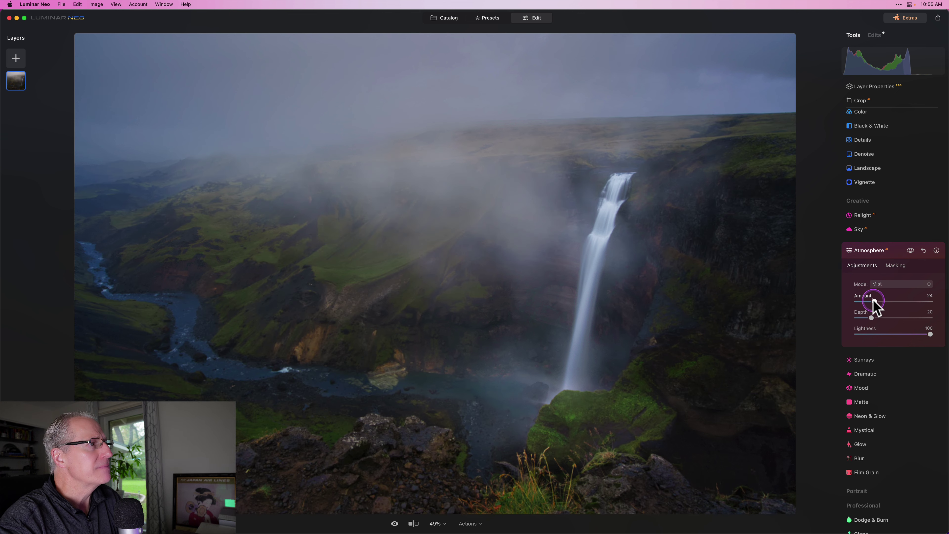
pyautogui.click(897, 251)
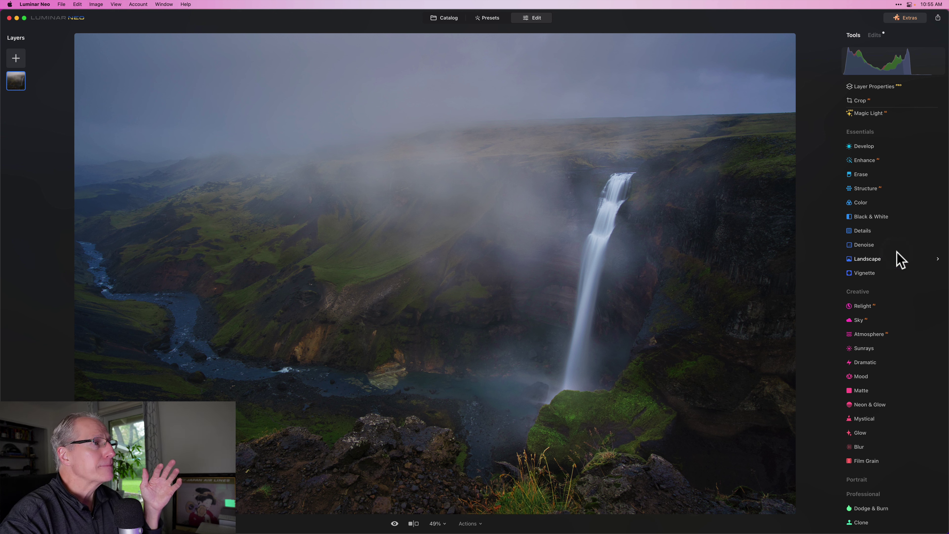
pyautogui.click(893, 260)
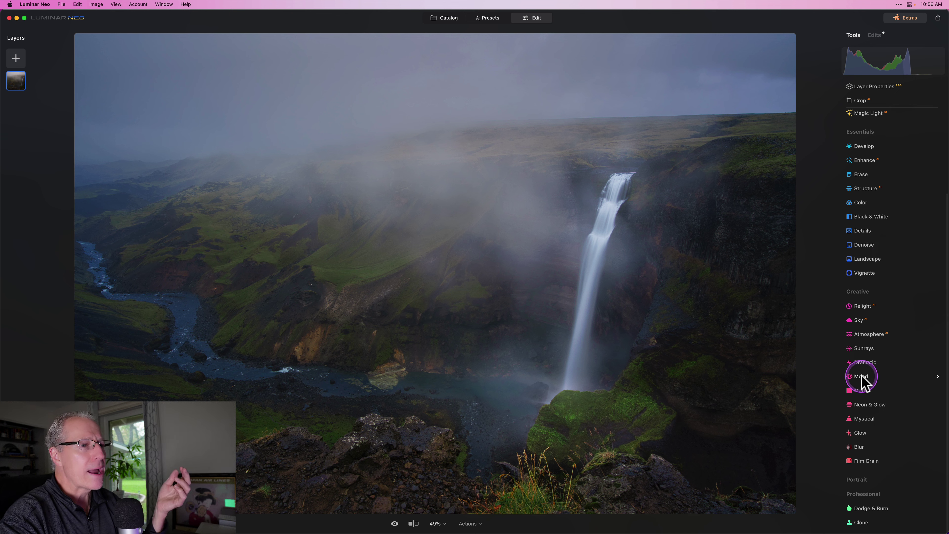
# - Apply the Mystical effect to the whole photo with an Amount of 32
pyautogui.click(866, 419)
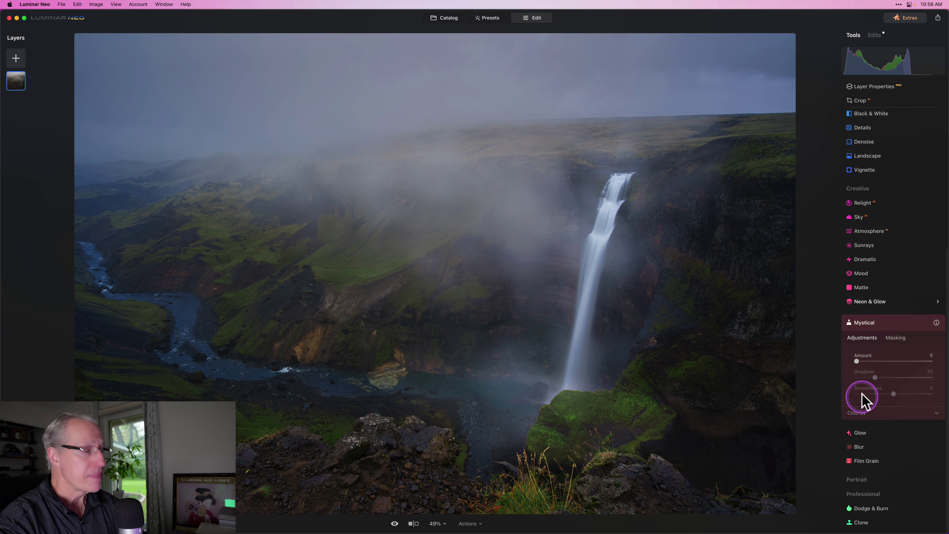
pyautogui.click(883, 361)
pyautogui.moveTo(882, 361); pyautogui.dragTo(881, 361)
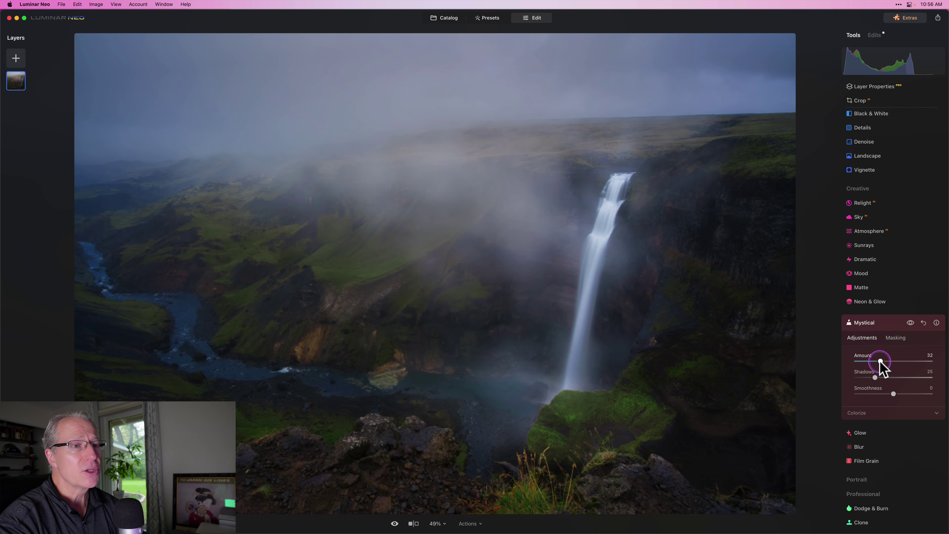
# - Compare the photo with and without the Mystical effect, and collapse Mystical
pyautogui.click(910, 323)
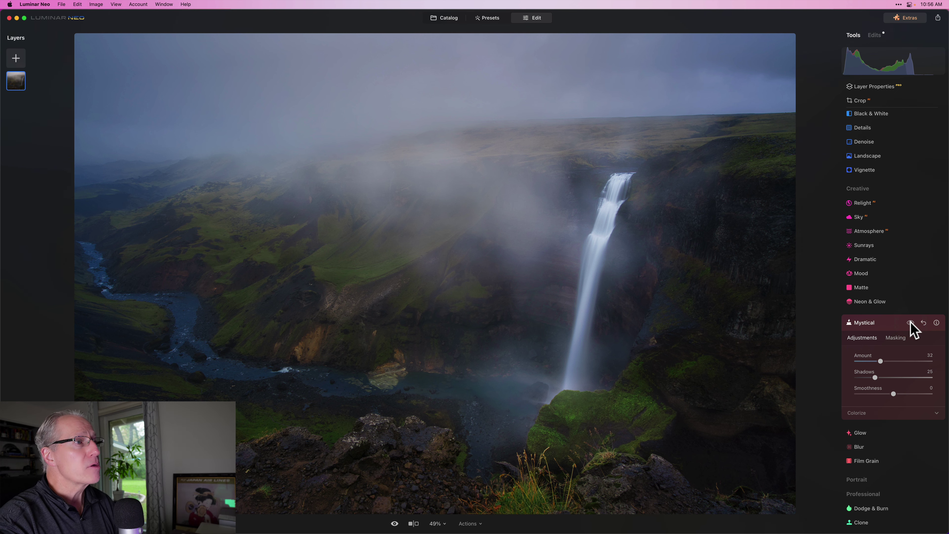
pyautogui.click(911, 323)
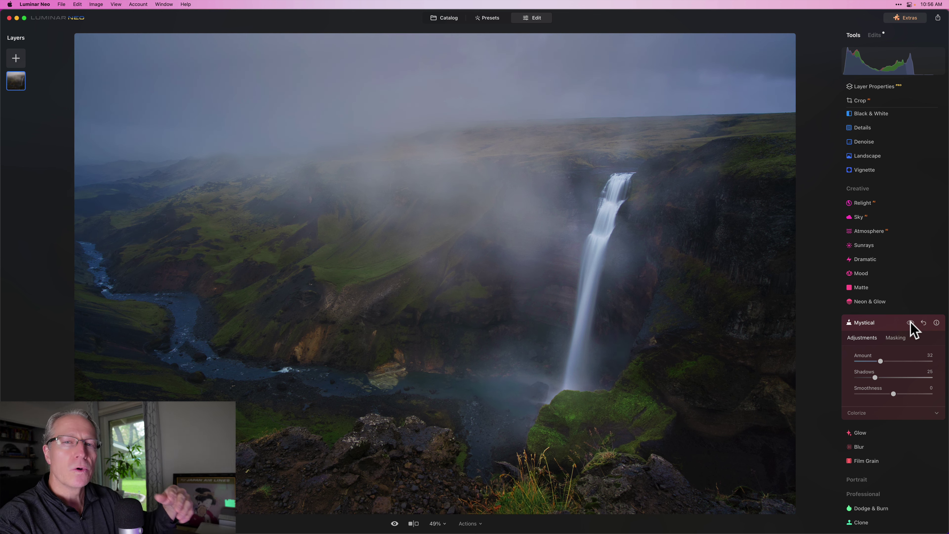
pyautogui.click(911, 322)
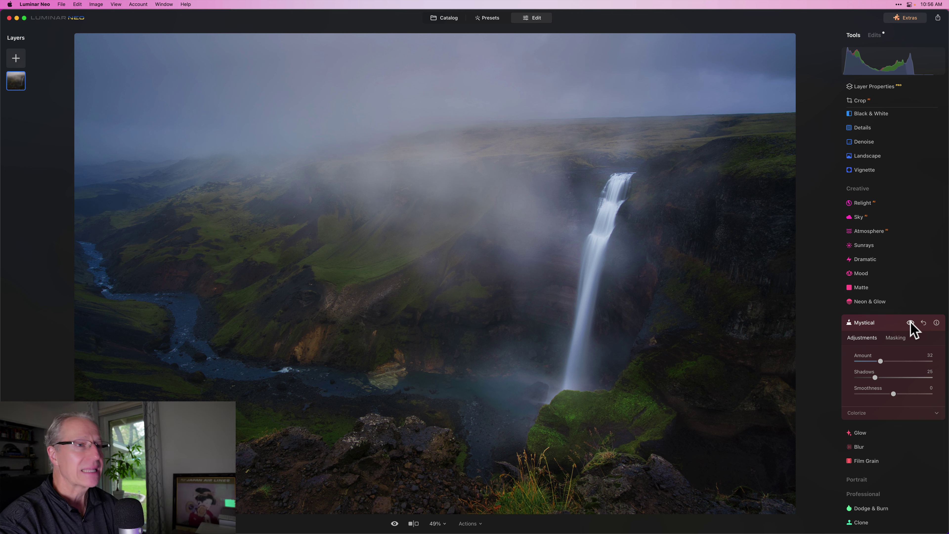
pyautogui.click(891, 324)
# - Start a new Enhance adjustment for the whole photo and set its Accent to 15
pyautogui.click(867, 267)
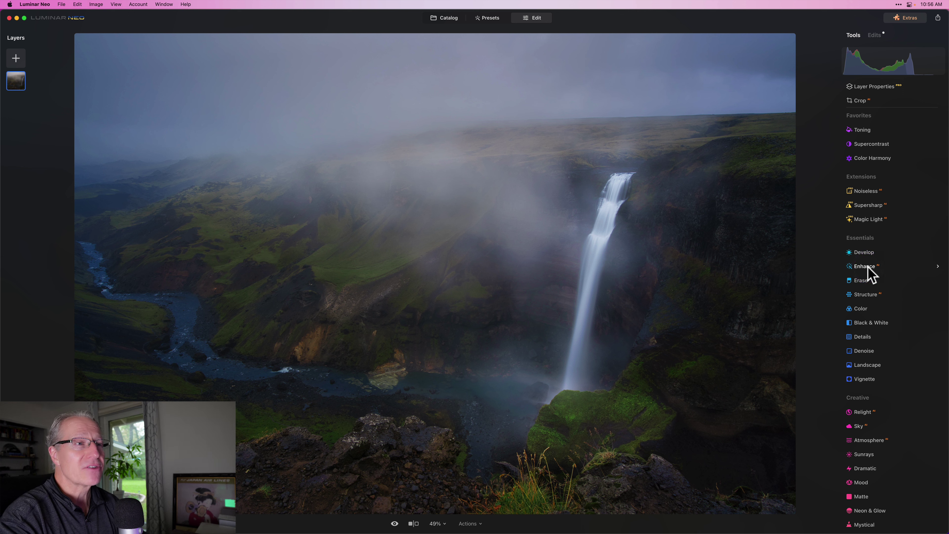
pyautogui.click(867, 267)
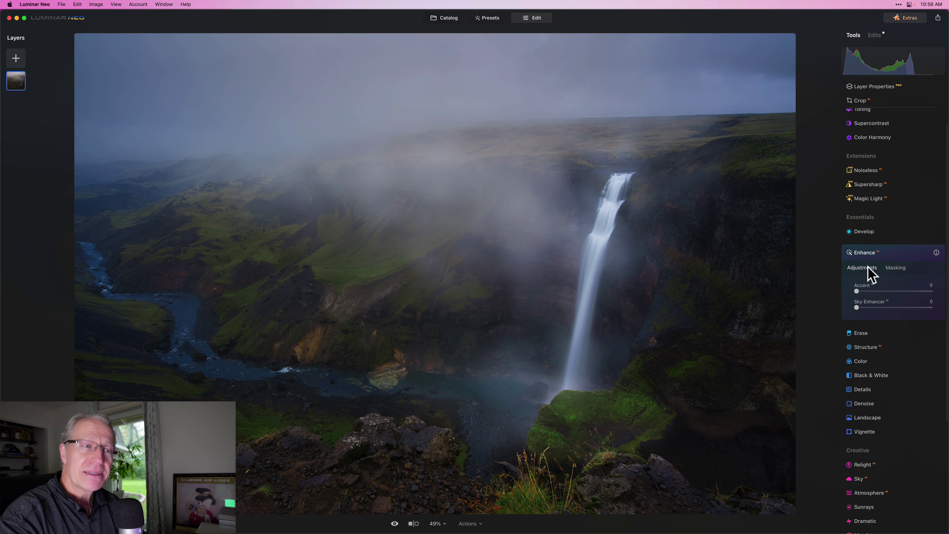
pyautogui.click(873, 256)
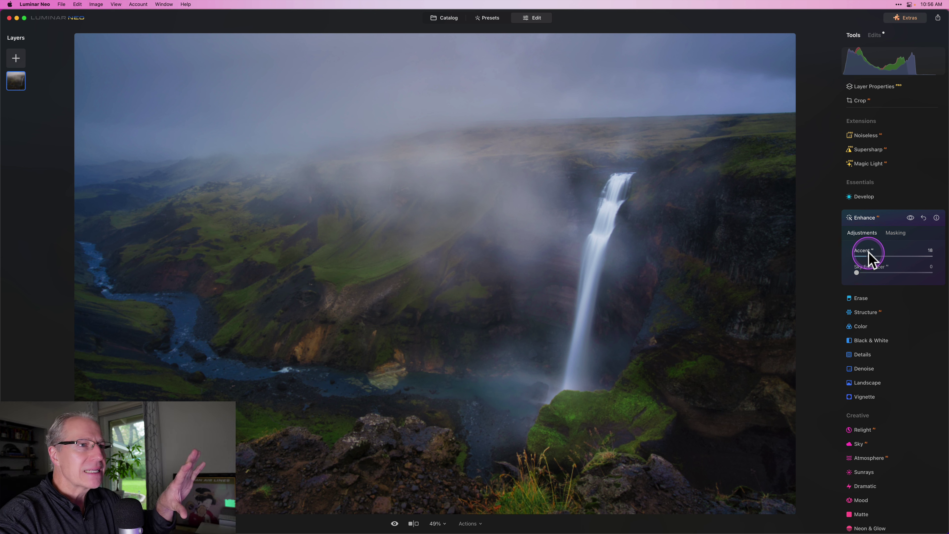
pyautogui.moveTo(868, 255); pyautogui.dragTo(867, 256)
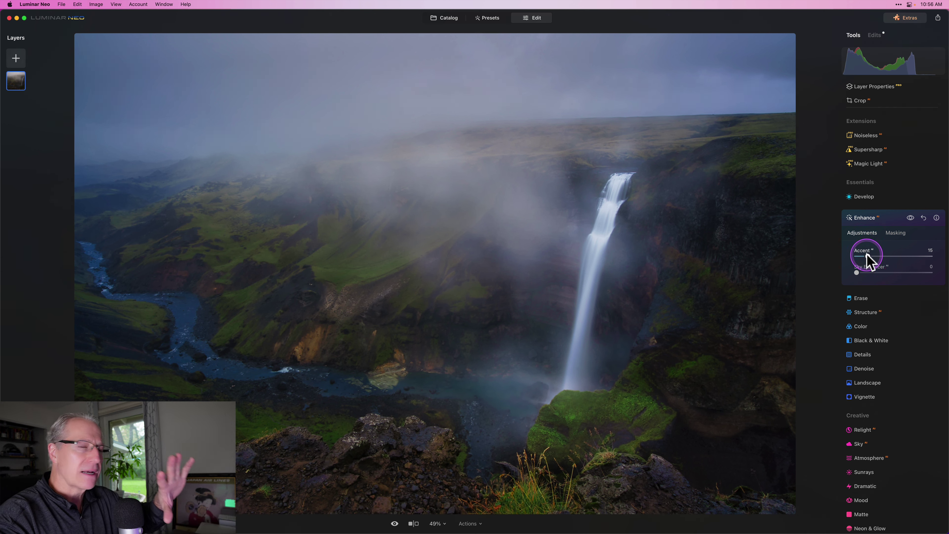
# - Compare the whole photo with and without the new Enhance adjustment, and collapse Enhance
pyautogui.click(910, 218)
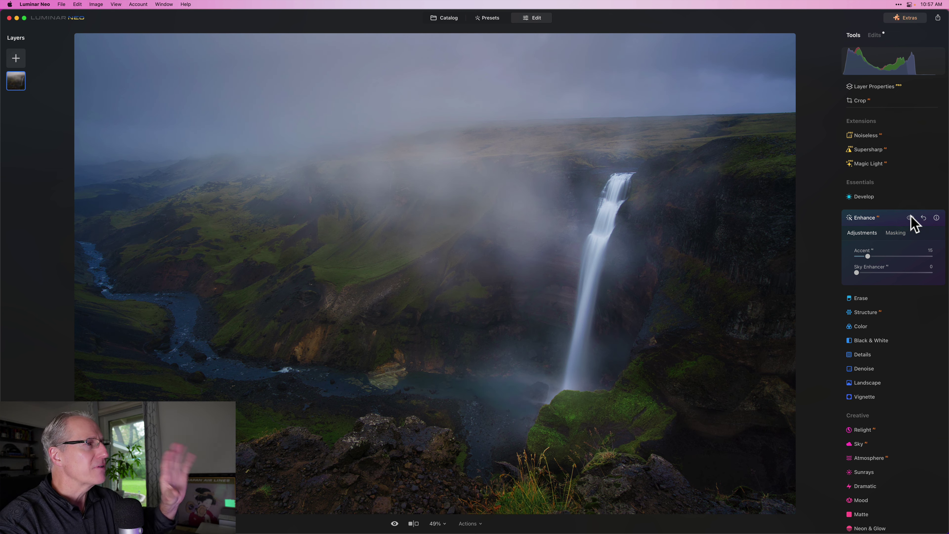
pyautogui.click(911, 218)
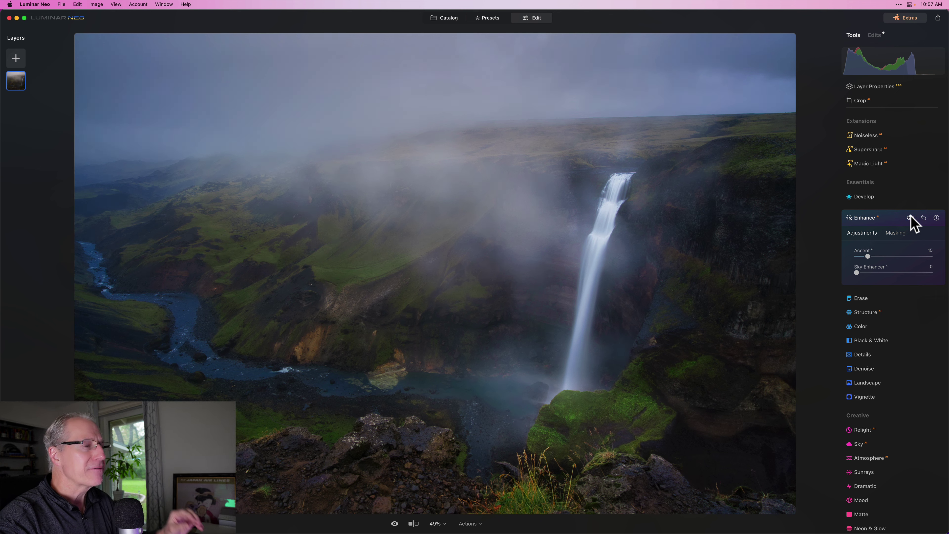
pyautogui.click(891, 217)
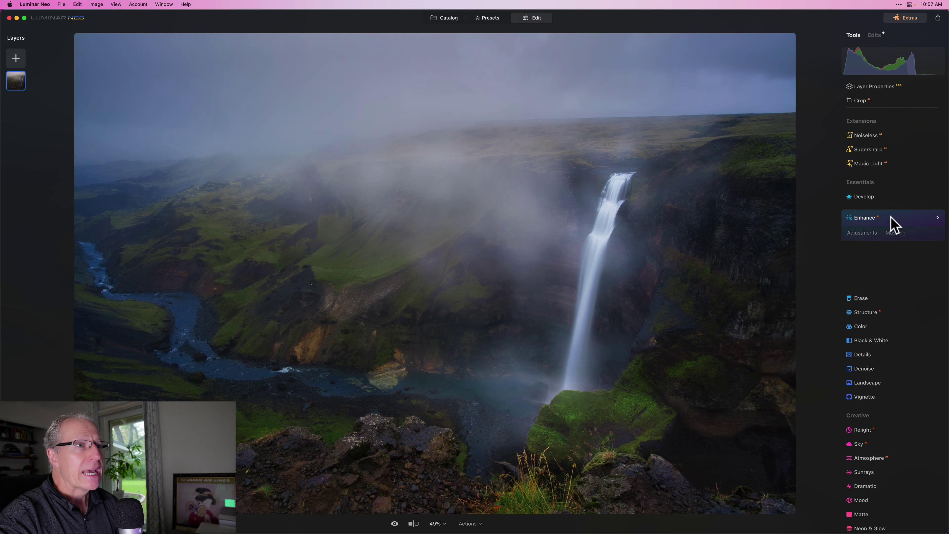
# - Start a new Develop adjustment for the whole photo and set its Smart Contrast to 17
pyautogui.click(869, 195)
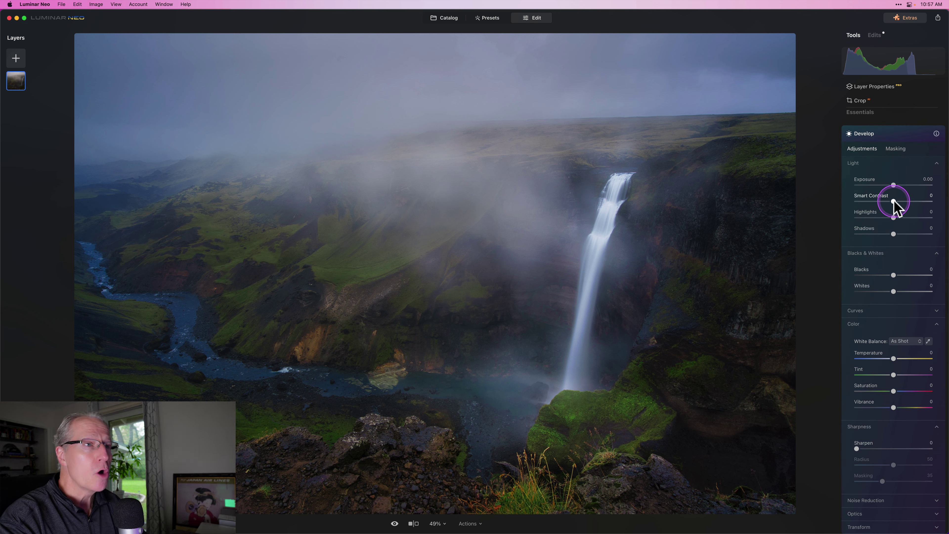
pyautogui.moveTo(894, 202); pyautogui.dragTo(901, 202)
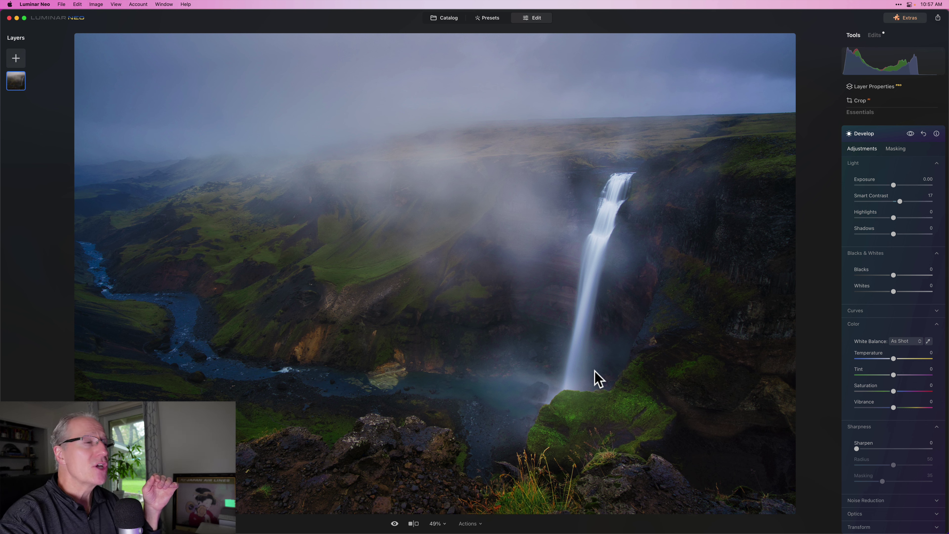
# - Compare the photo with and without the new Develop adjustment, and collapse Develop
pyautogui.moveTo(930, 73)
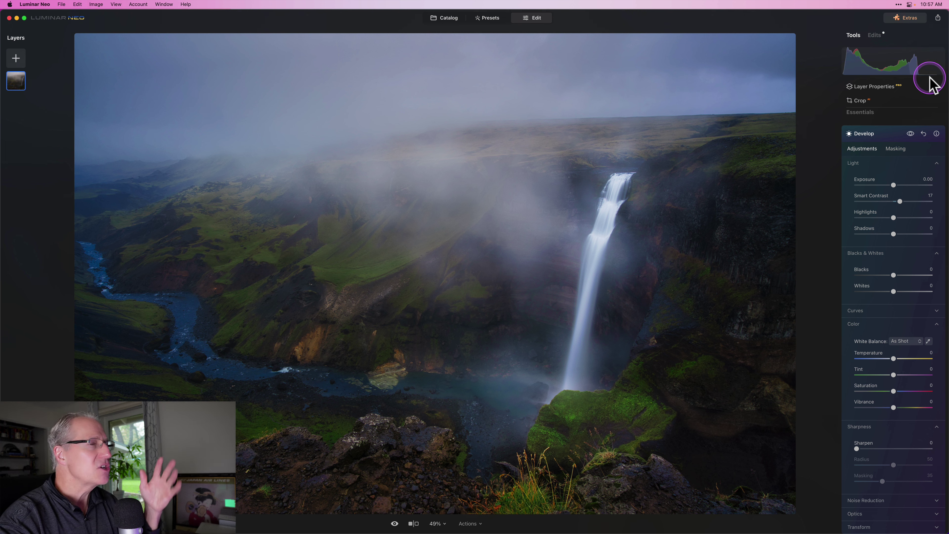
pyautogui.click(910, 134)
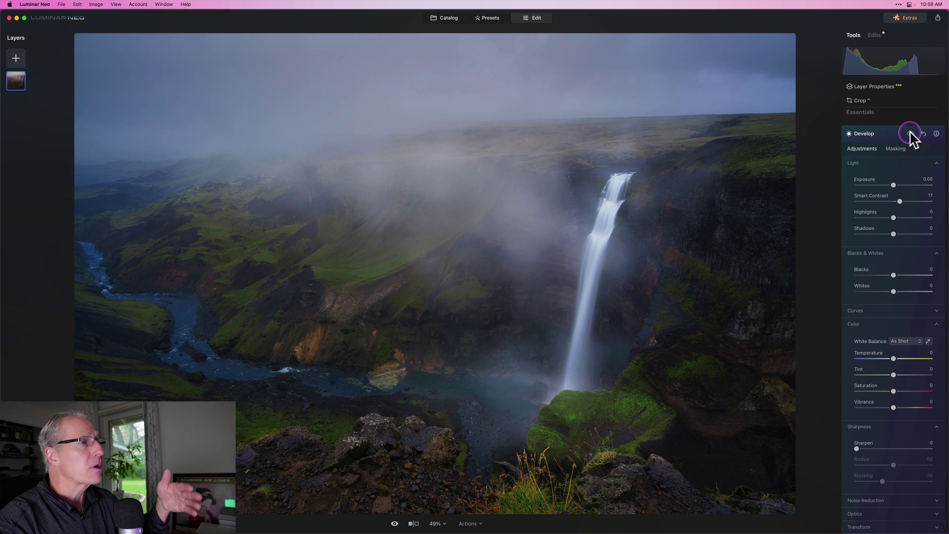
pyautogui.click(911, 134)
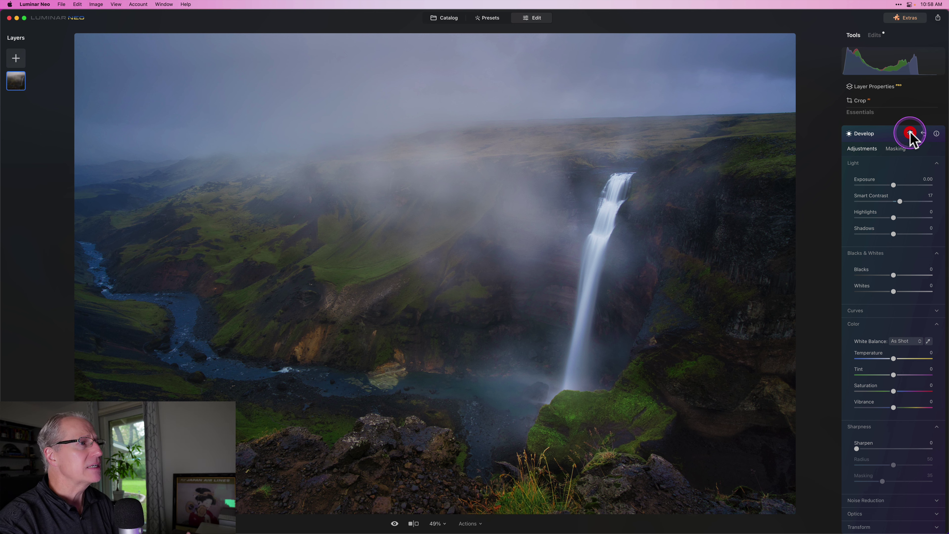
pyautogui.click(894, 136)
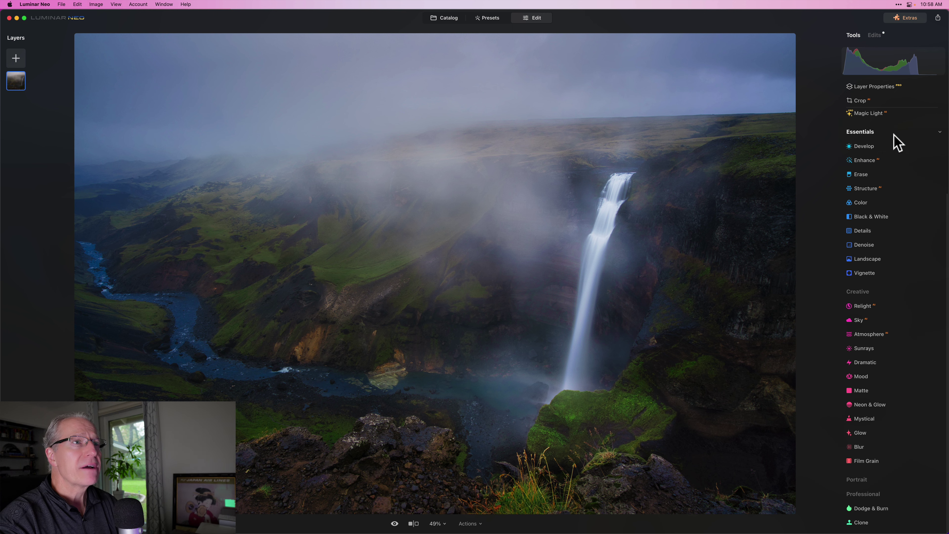
# - Start a Vignette adjustment and place its subject center in the mist just beside the lower part of the waterfall
pyautogui.click(871, 271)
pyautogui.click(885, 219)
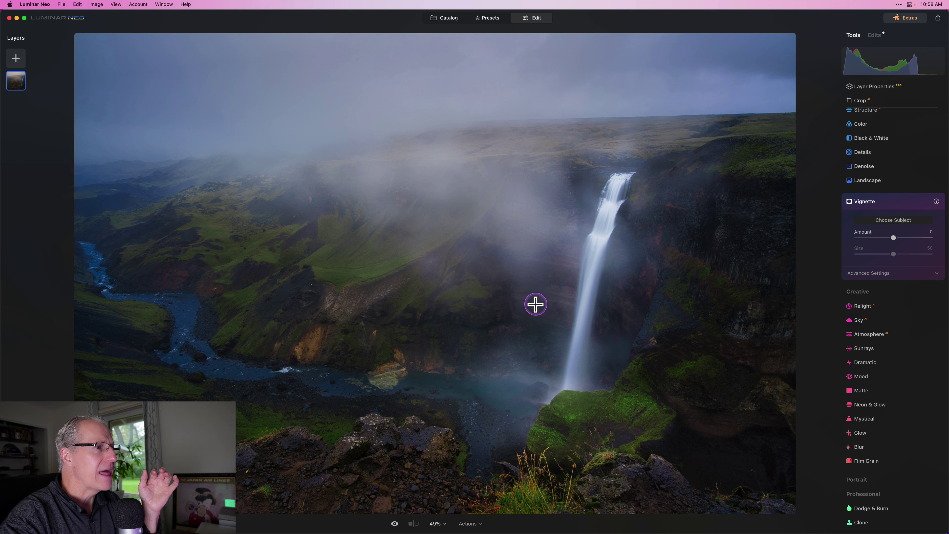
pyautogui.click(536, 304)
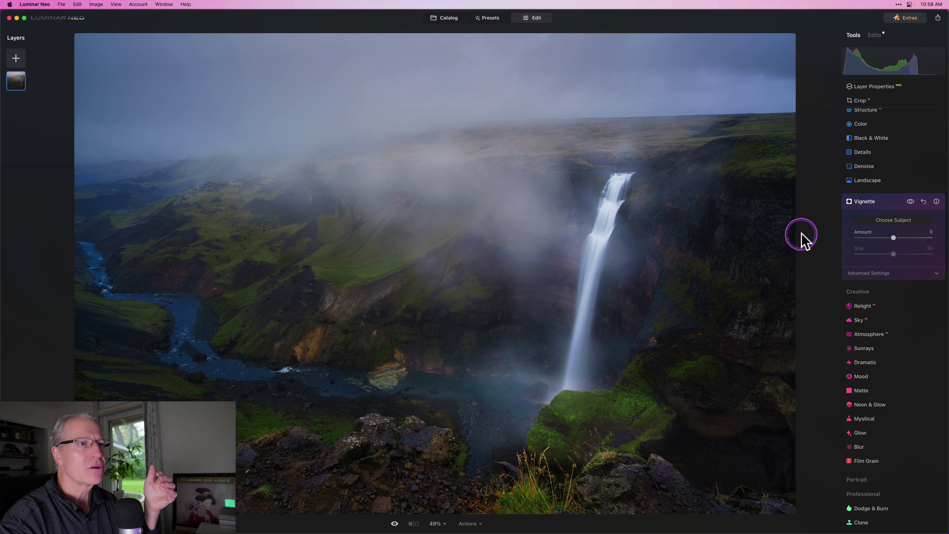
pyautogui.click(887, 221)
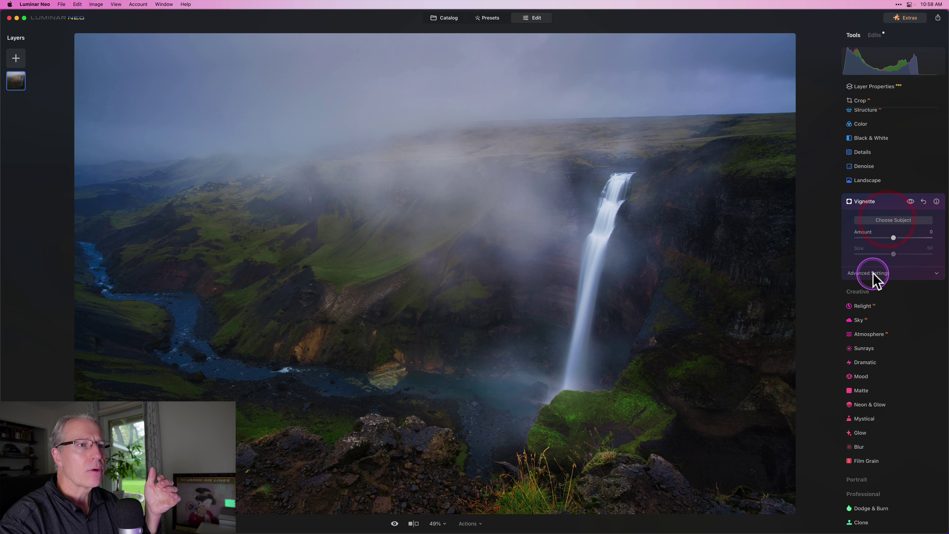
# - Set the Vignette's Amount to -36, Size to 26 and, in its advanced settings, Inner Light to 9
pyautogui.click(873, 273)
pyautogui.moveTo(891, 238)
pyautogui.mouseDown()
pyautogui.moveTo(876, 254)
pyautogui.moveTo(880, 237)
pyautogui.mouseUp()
pyautogui.click(883, 238)
pyautogui.click(857, 328)
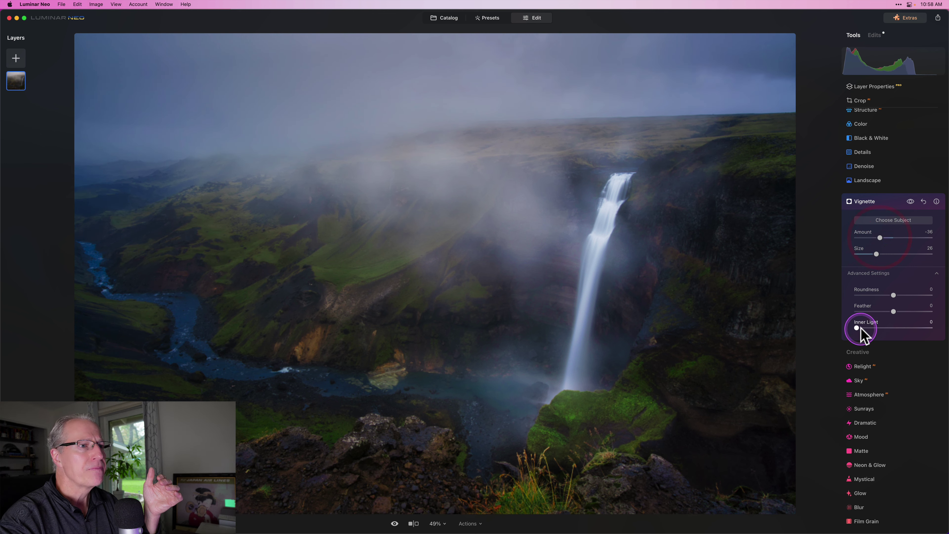
pyautogui.moveTo(862, 329); pyautogui.dragTo(862, 328)
pyautogui.click(873, 304)
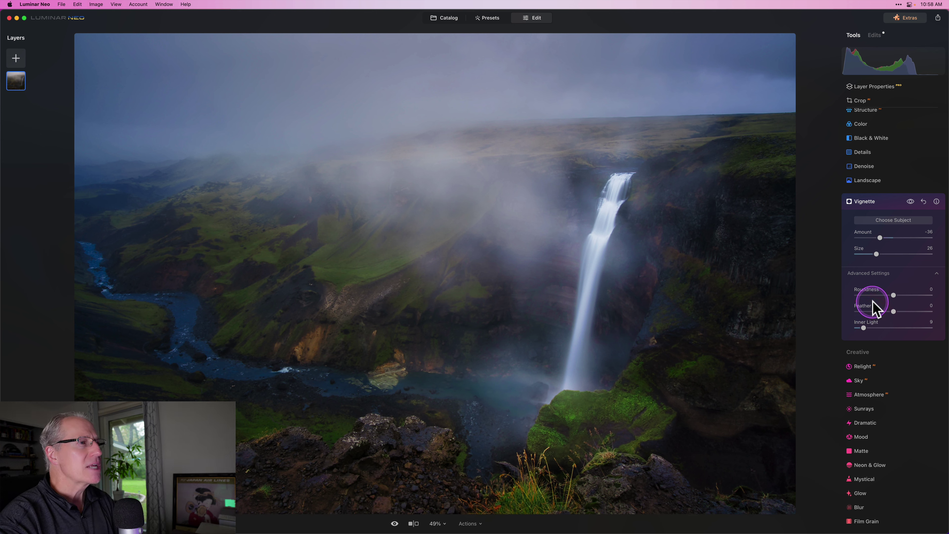
# - Compare the photo with and without the Vignette, and collapse Vignette
pyautogui.click(910, 202)
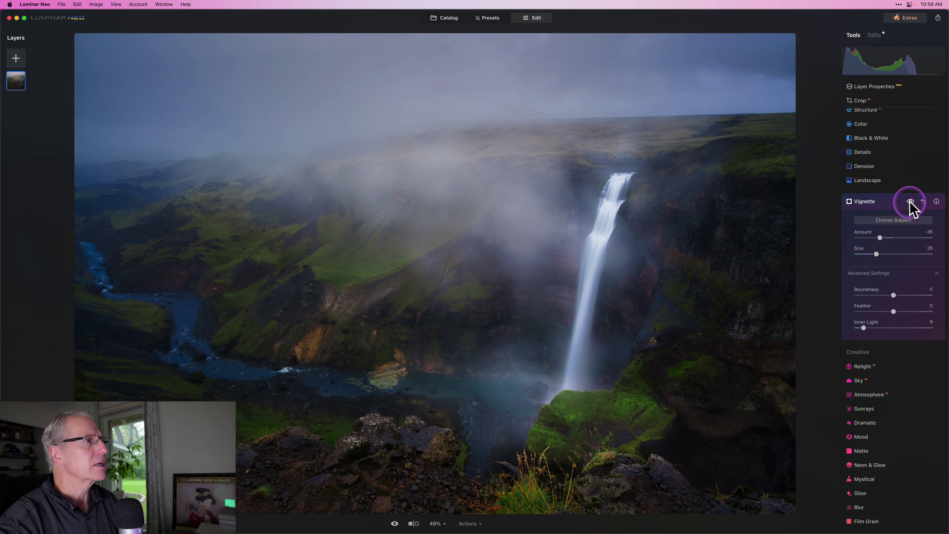
pyautogui.click(910, 202)
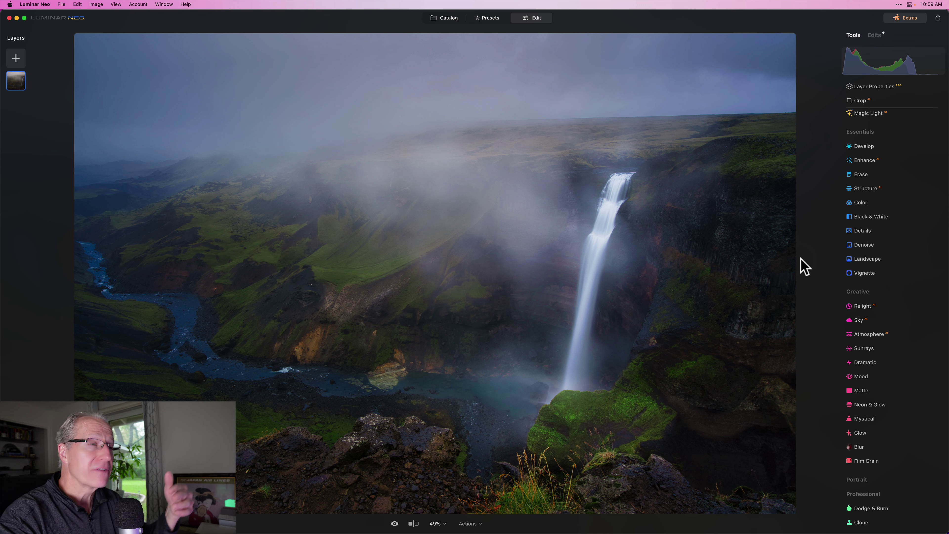
# - Compare the original and edited photo in a split before/after view, sweeping the divider across the image, and close the split view
pyautogui.click(413, 524)
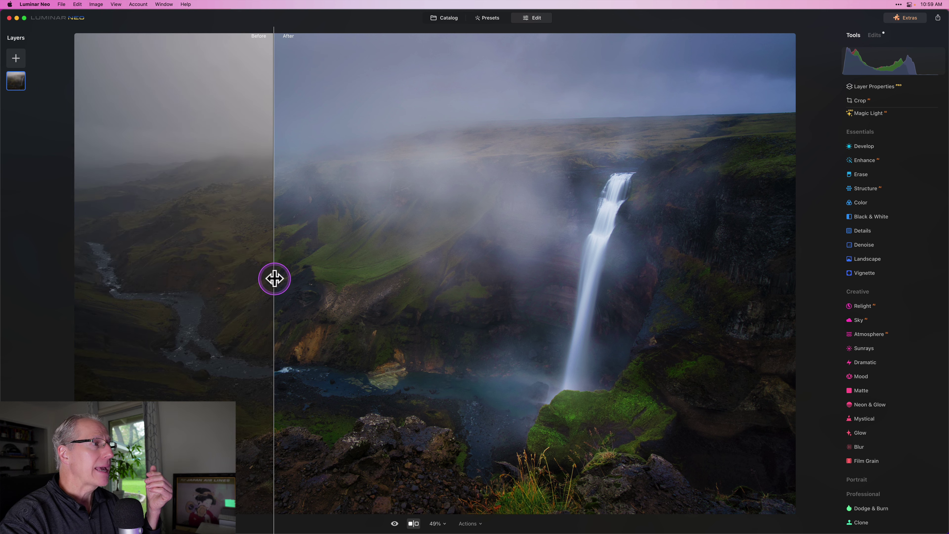
pyautogui.moveTo(275, 279); pyautogui.dragTo(481, 294)
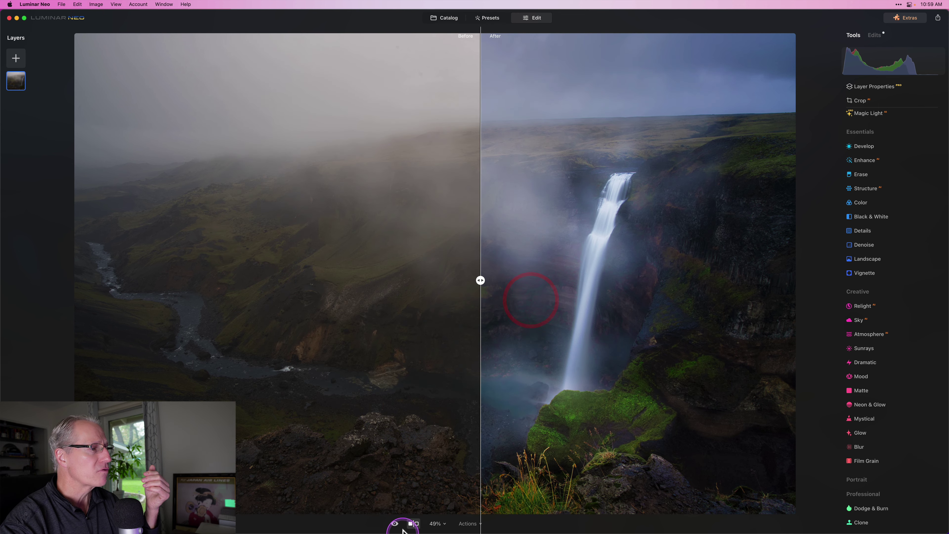
pyautogui.click(414, 524)
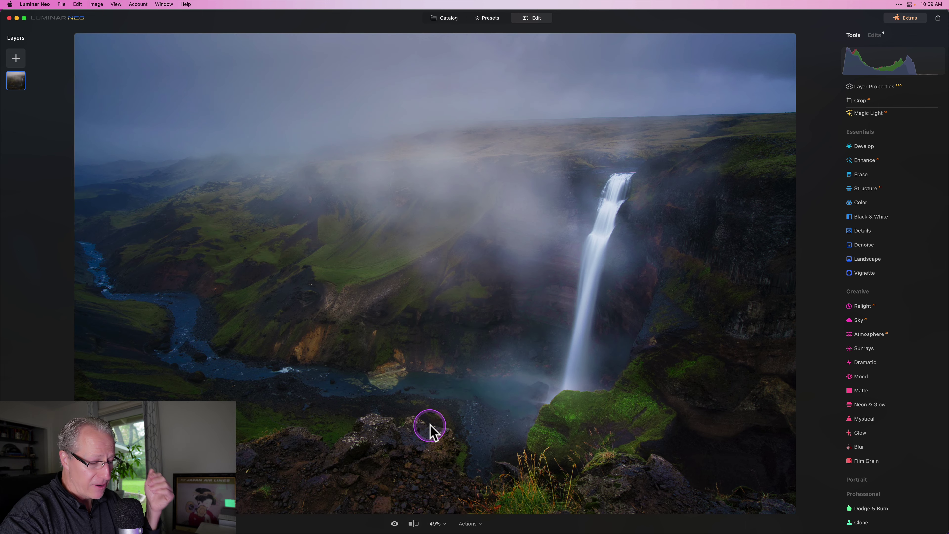
# - Switch the full image repeatedly between the unedited original and the finished edit, ending on the edited version
pyautogui.press('\\')
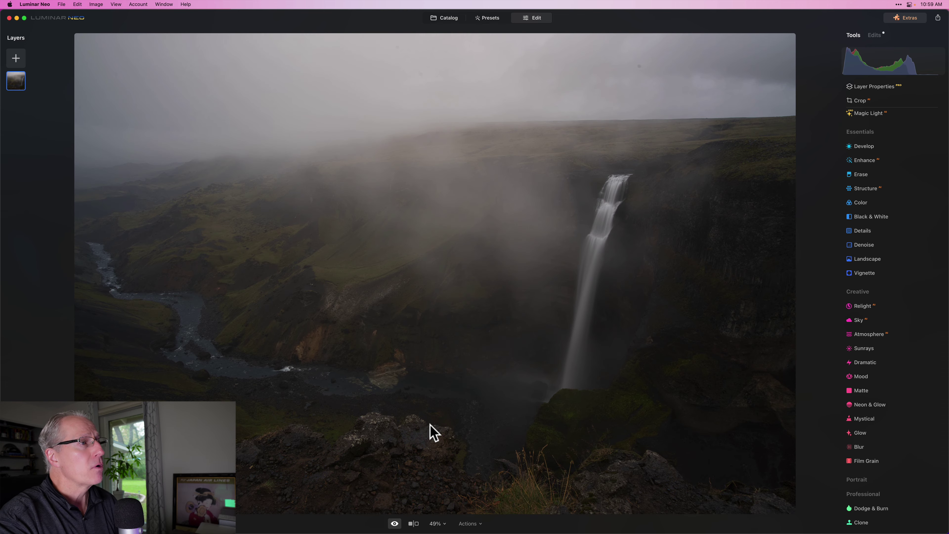
pyautogui.press('\\')
pyautogui.press('\\')
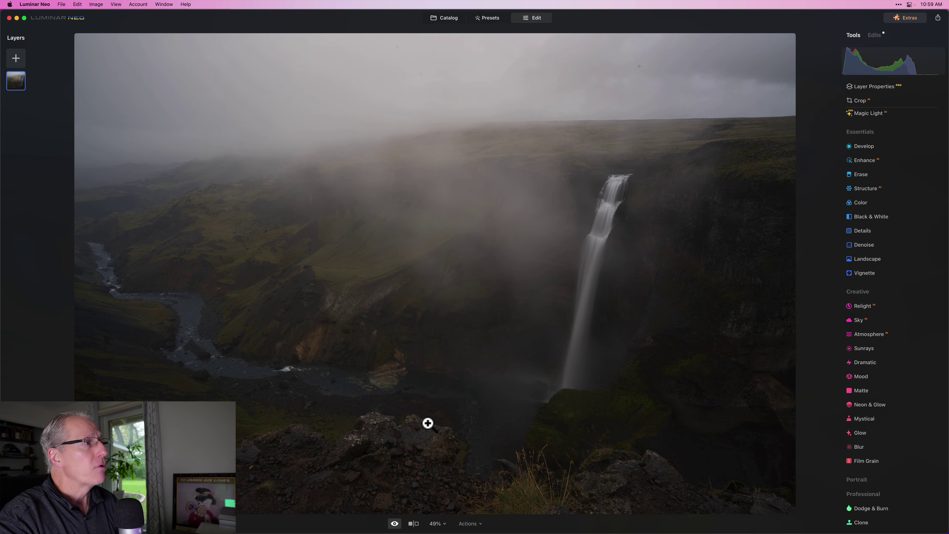
pyautogui.press('\\')
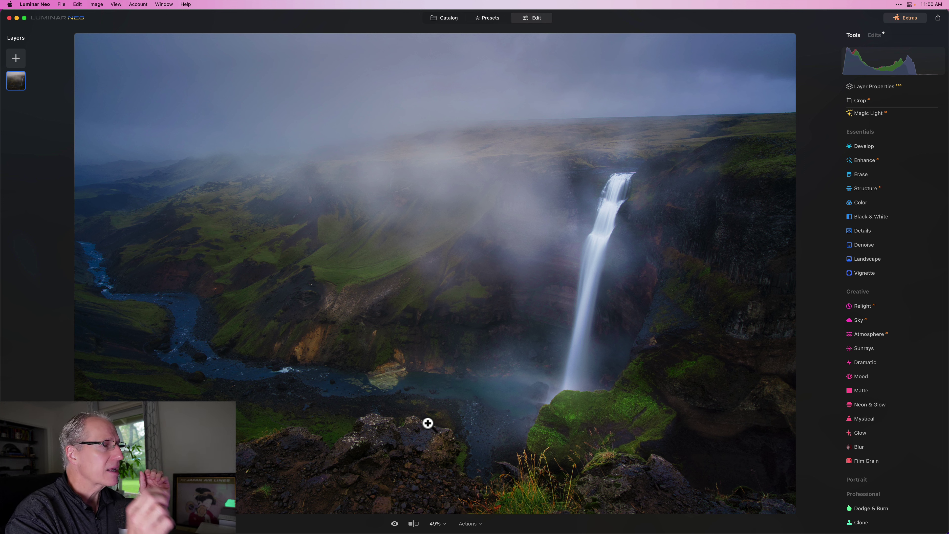
pyautogui.press('\\')
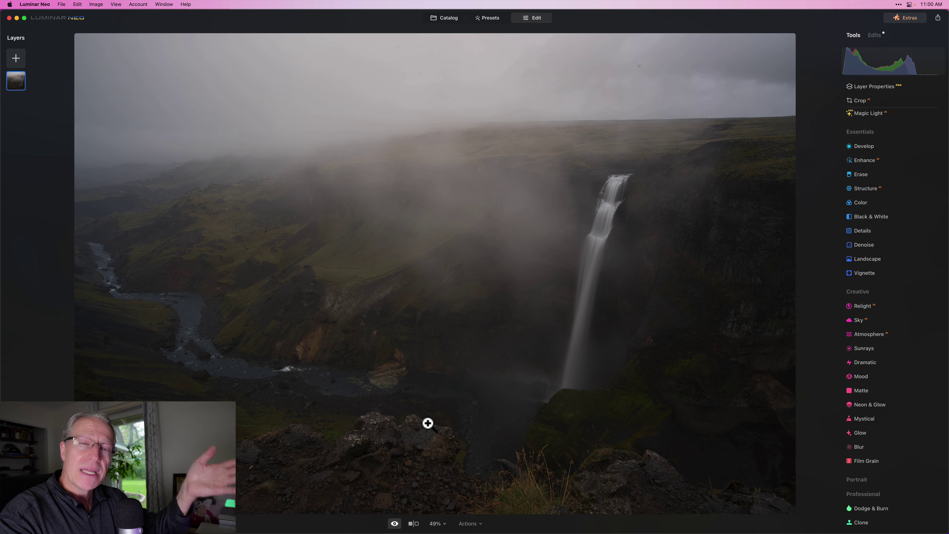
pyautogui.press('\\')
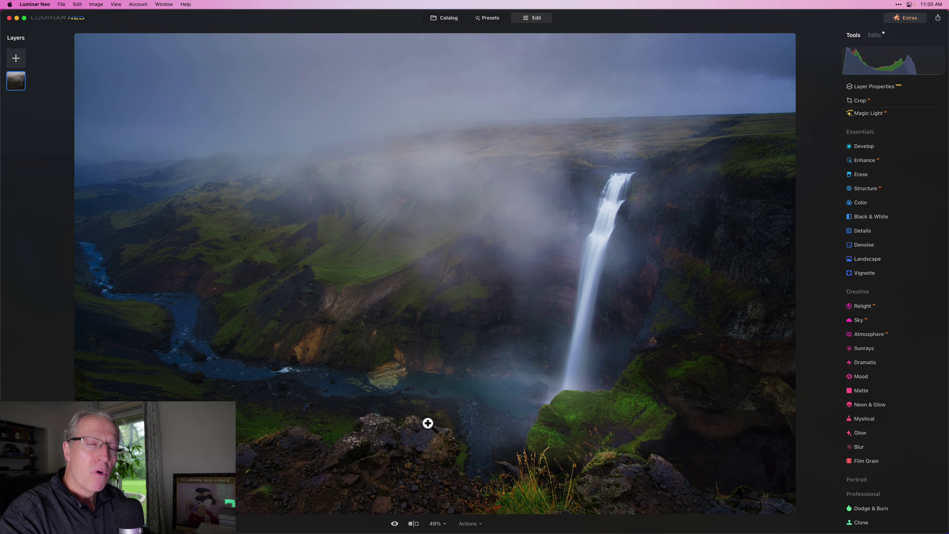